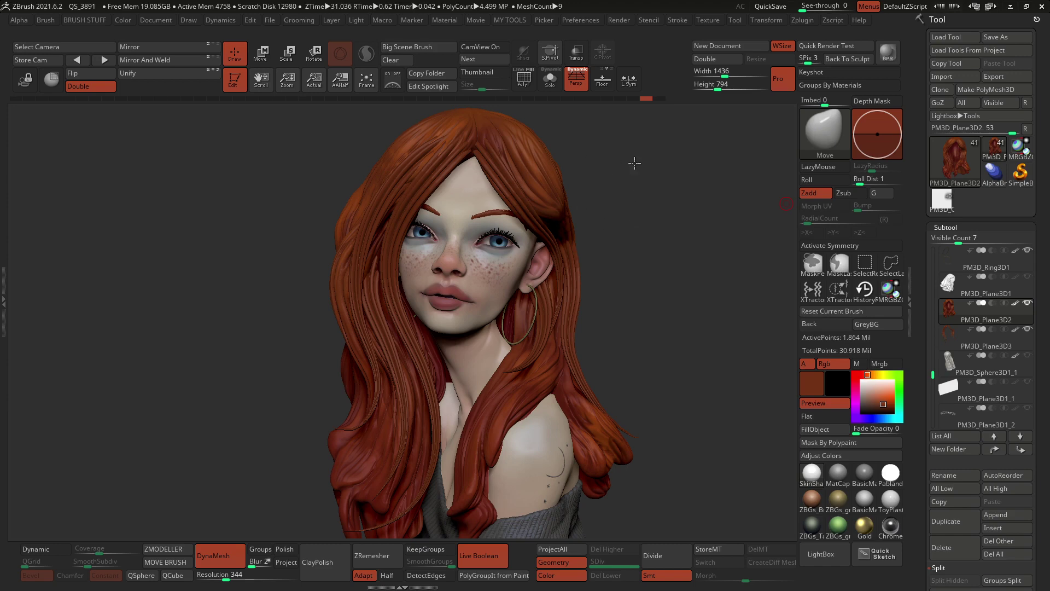
Step: Choose the CurveAlpha brush for sculpting on the hair
left_click_drag(635, 163, 619, 164)
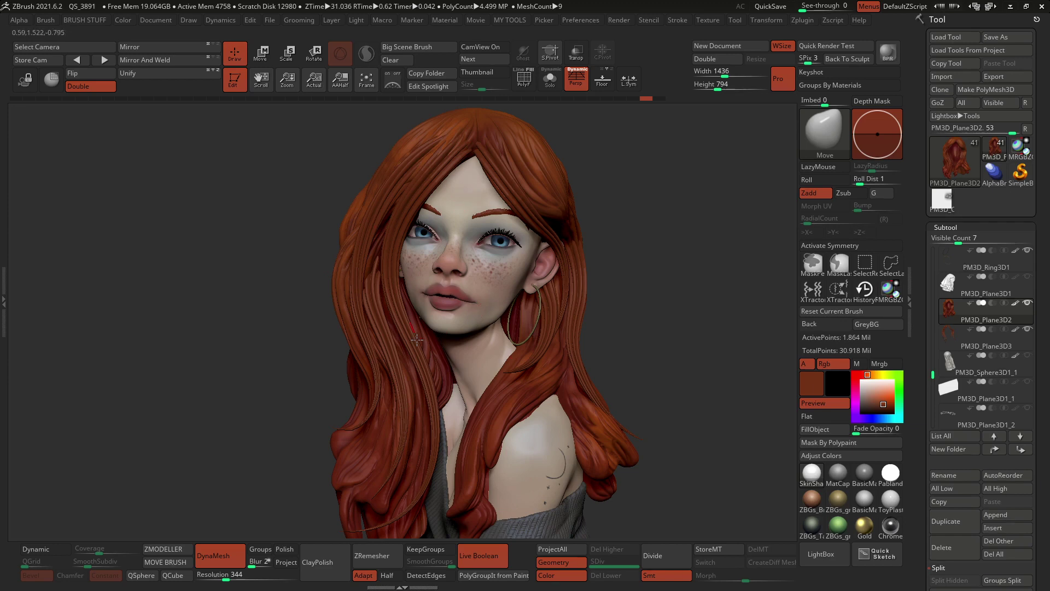
left_click(835, 130)
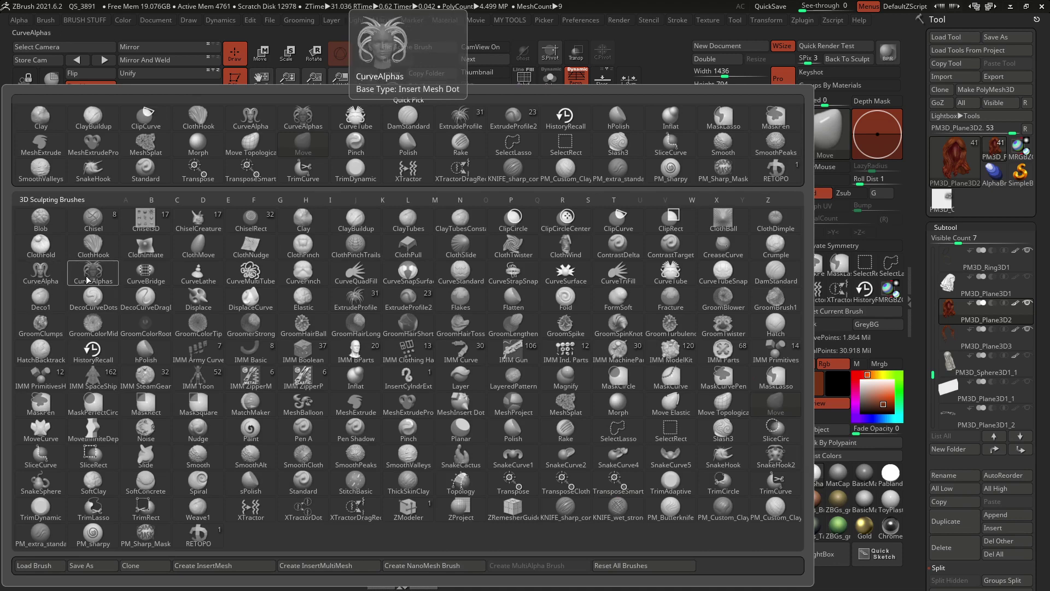
left_click(49, 275)
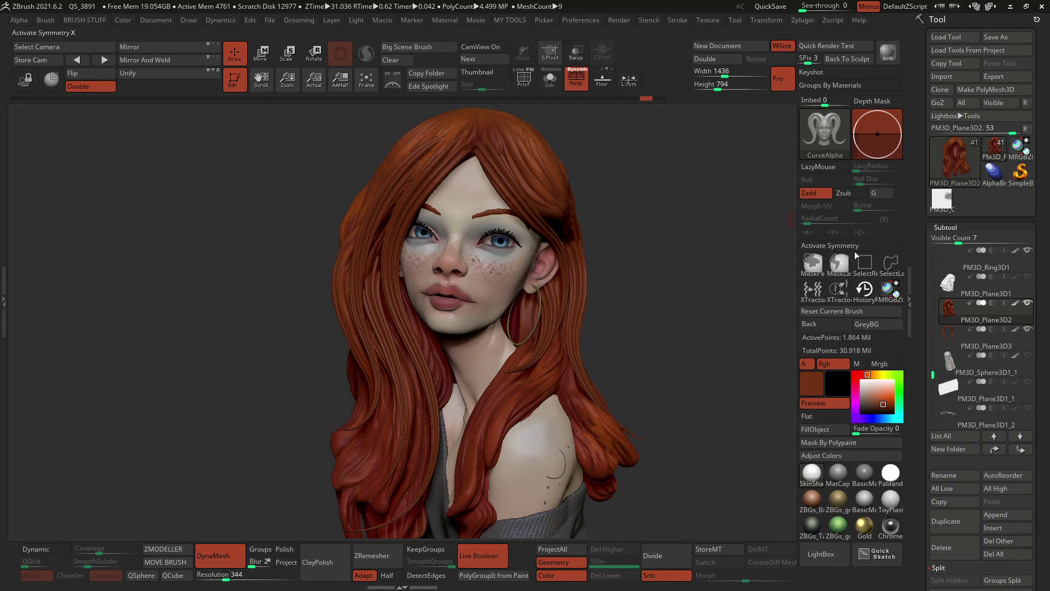
Step: Make bright green the active colour and fill the PM3D_Plane3D3 hair strands with it
left_click(1027, 331)
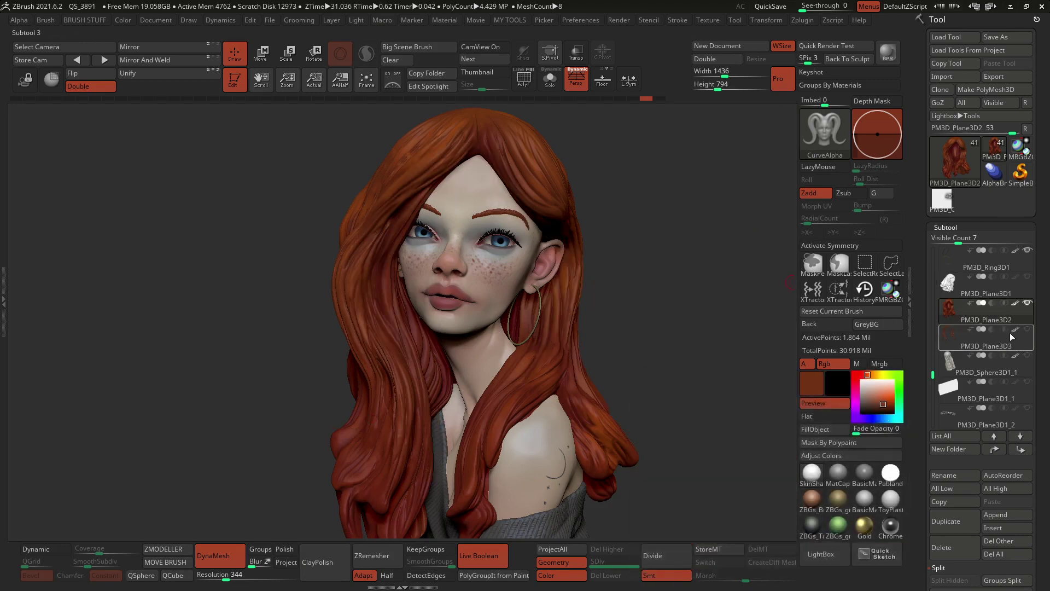
left_click(1027, 336)
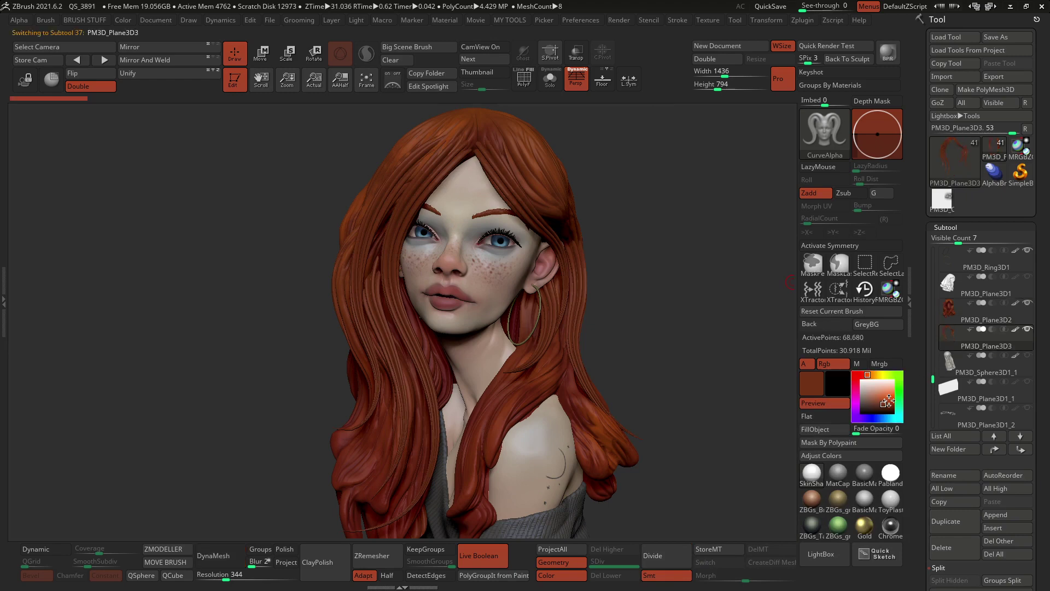
left_click(900, 375)
left_click(893, 395)
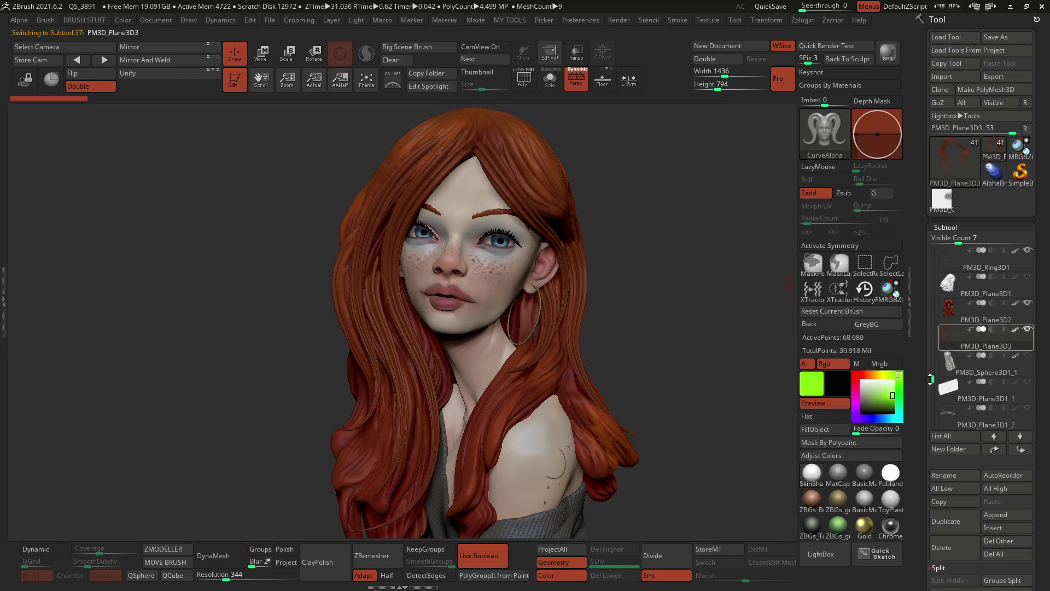
left_click(816, 429)
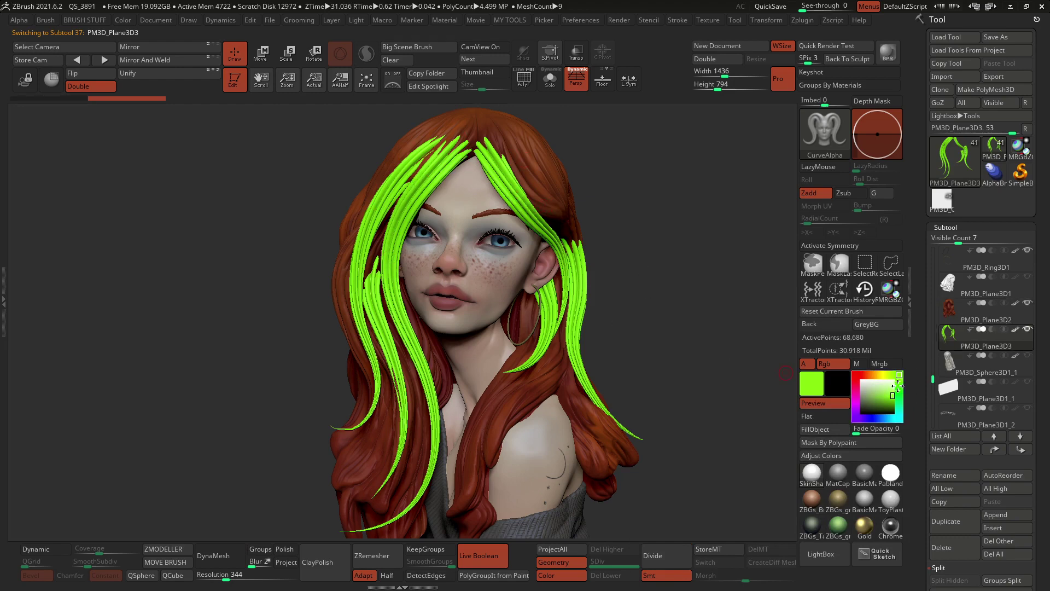
Step: Undo the green fill and hide the PM3D_Plane3D3 strands, leaving the PM3D_Plane3D2 hair active
key("ctrl+z")
left_click(1027, 329)
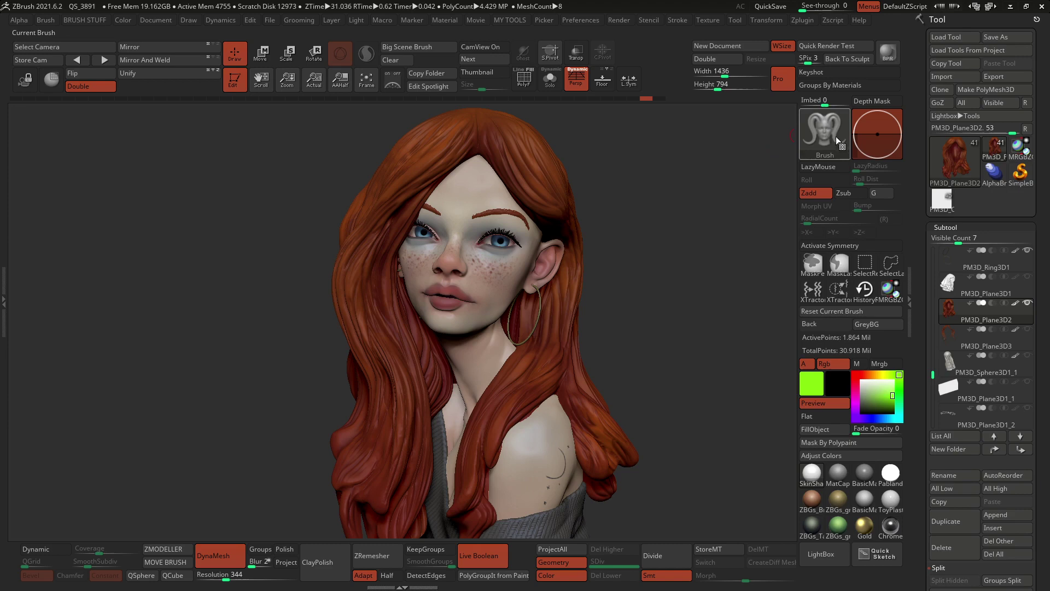
Step: Draw a long wavy CurveAlpha strand from the hair above the forehead out into the empty space beside the head
left_click_drag(416, 156, 226, 228)
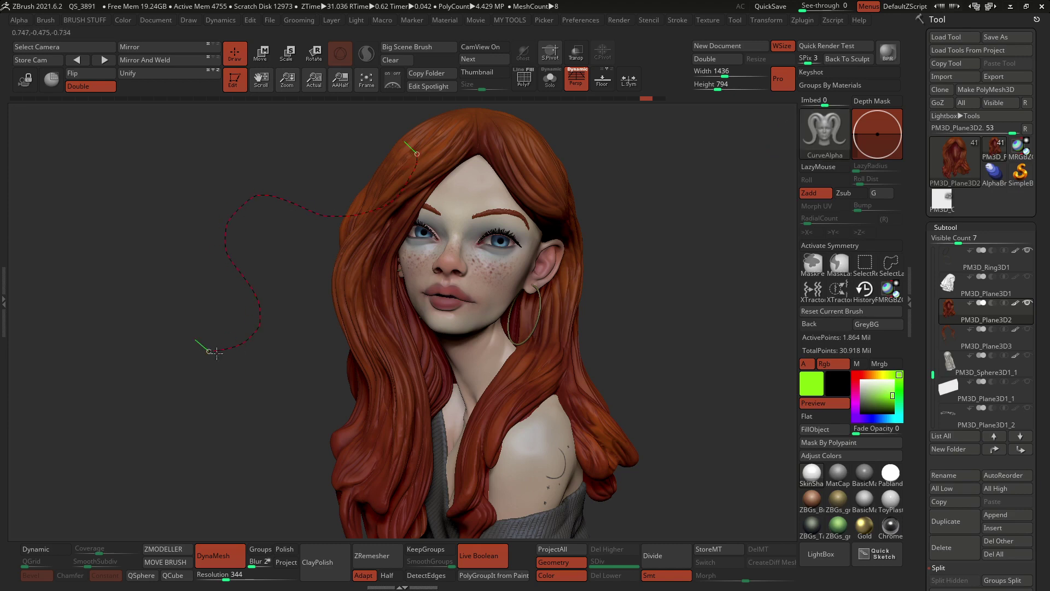
left_click_drag(217, 353, 207, 351)
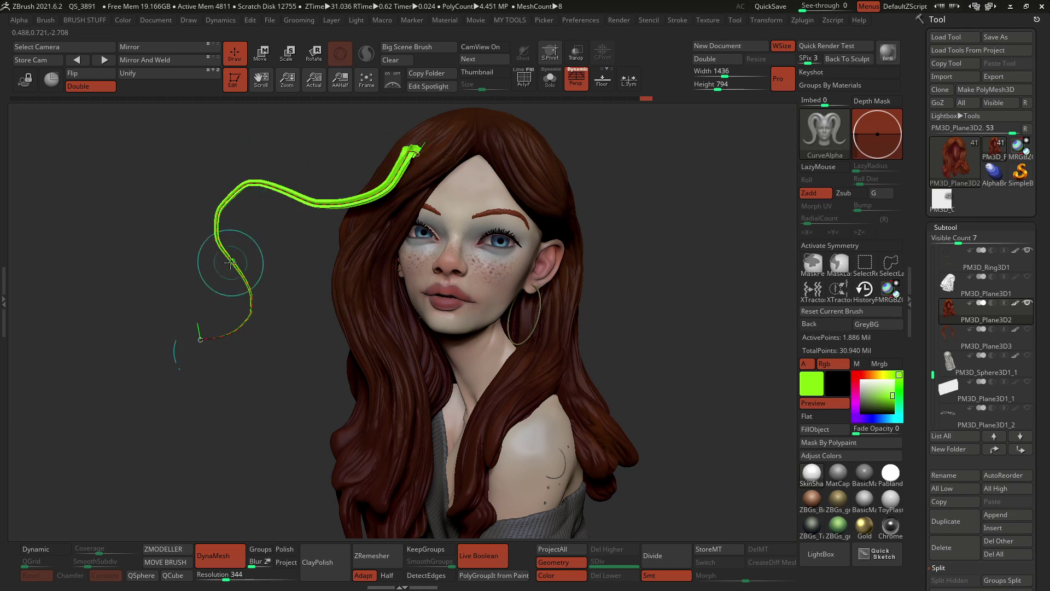
left_click(682, 24)
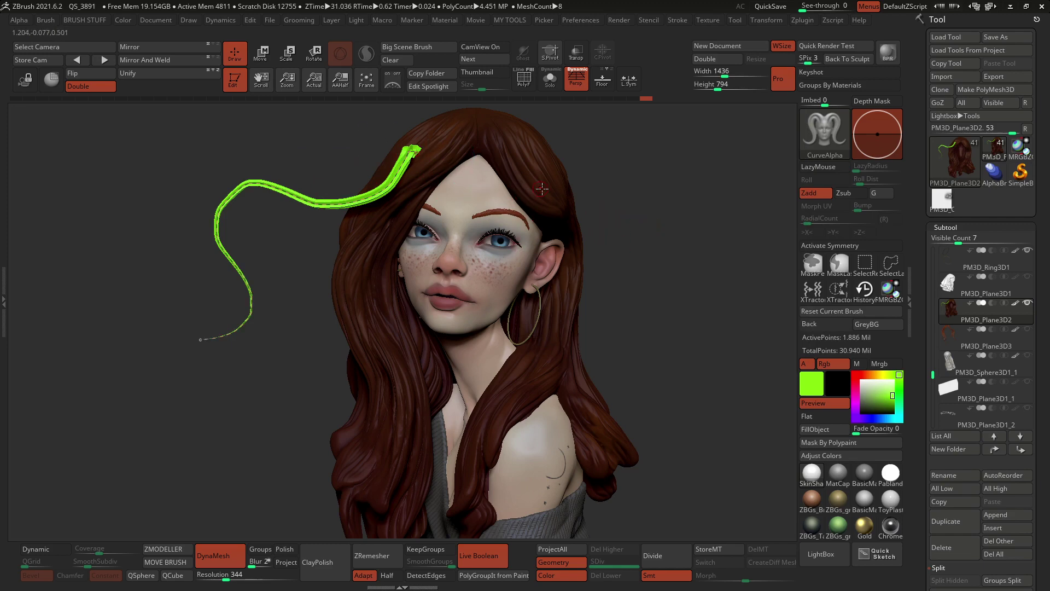
Step: Dock the Alpha palette beside the canvas so alphas can be swapped on the strand
right_click_drag(340, 165, 394, 219, "alt")
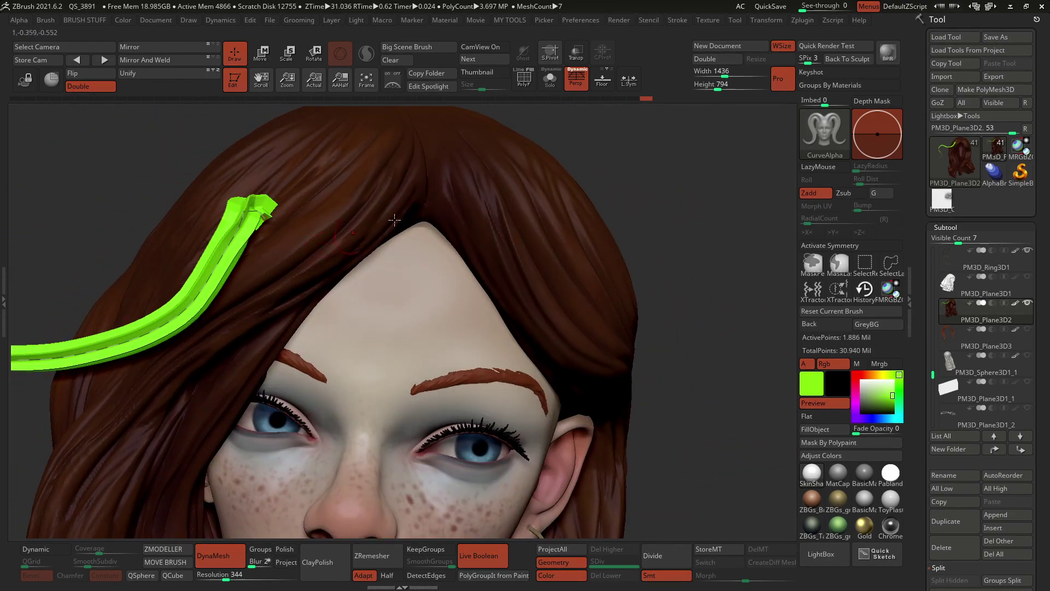
right_click_drag(462, 290, 528, 160)
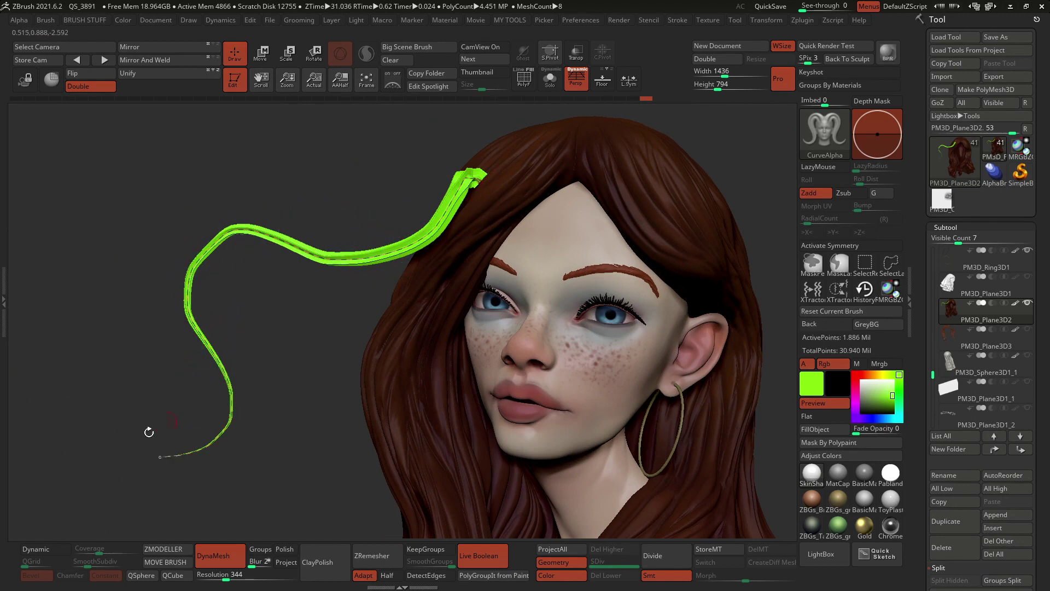
left_click(337, 310)
left_click(3, 116)
left_click(149, 23)
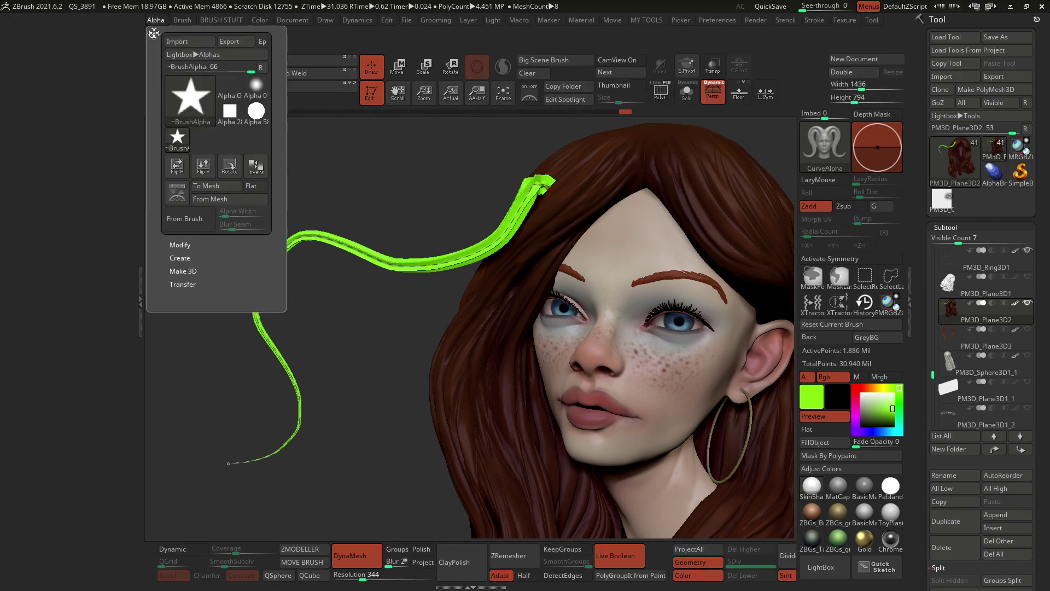
left_click_drag(154, 34, 44, 60)
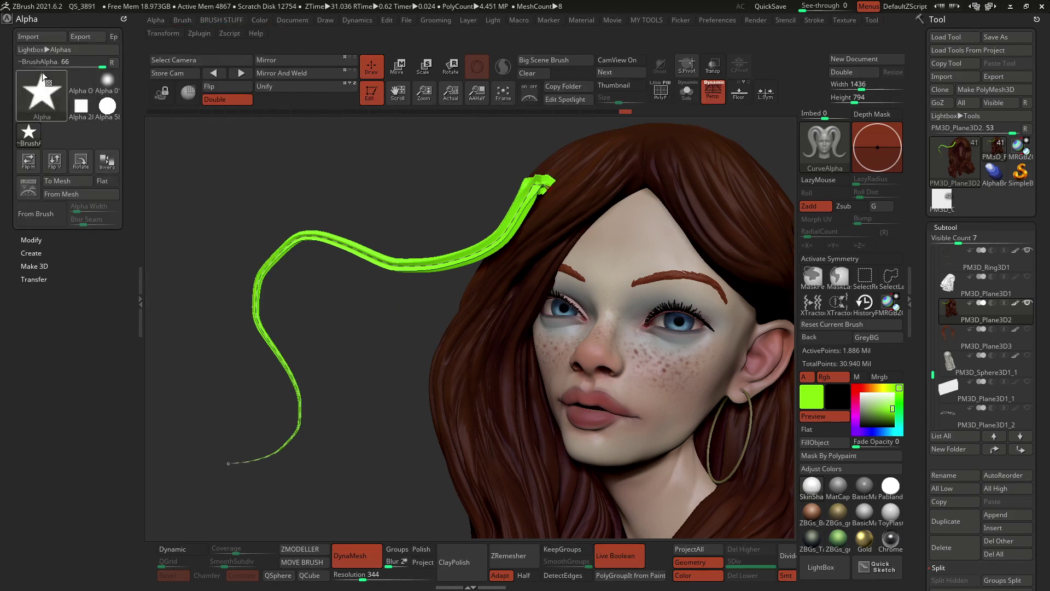
Step: Apply Alpha 54 as the cross-section of the drawn strand and examine the ridged profile at its root
left_click(42, 90)
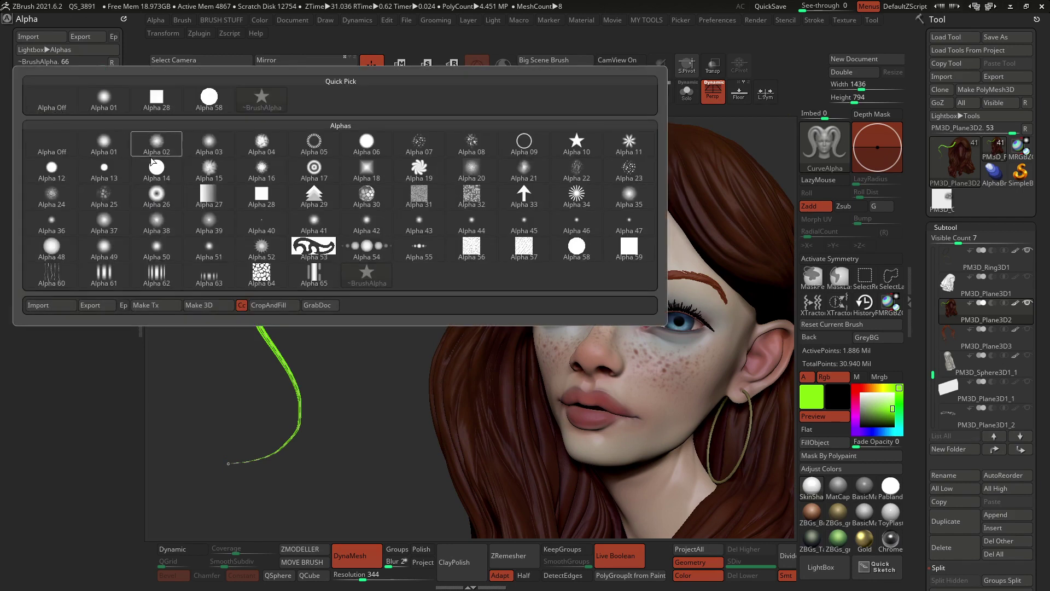
mouse_move(370, 250)
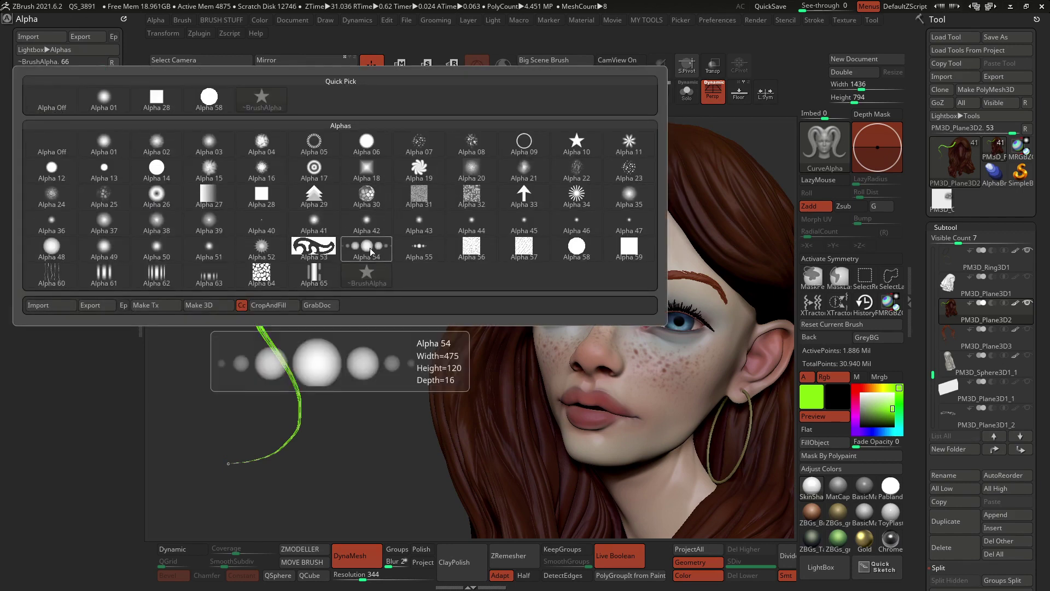
left_click(371, 248)
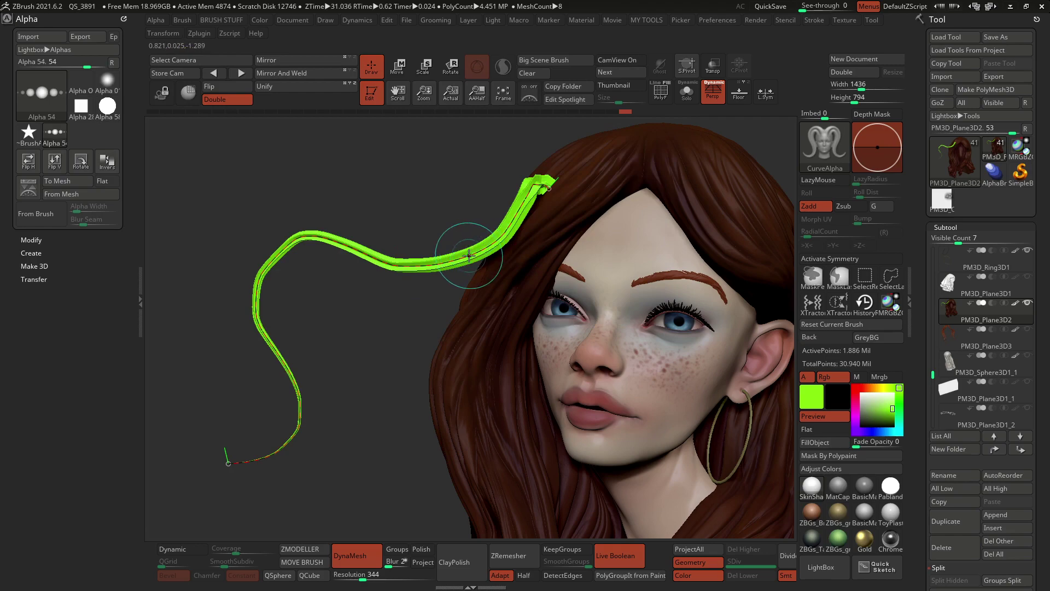
left_click(469, 256)
right_click_drag(482, 229, 536, 218)
right_click_drag(535, 170, 539, 487, "ctrl")
right_click_drag(547, 139, 555, 260, "alt")
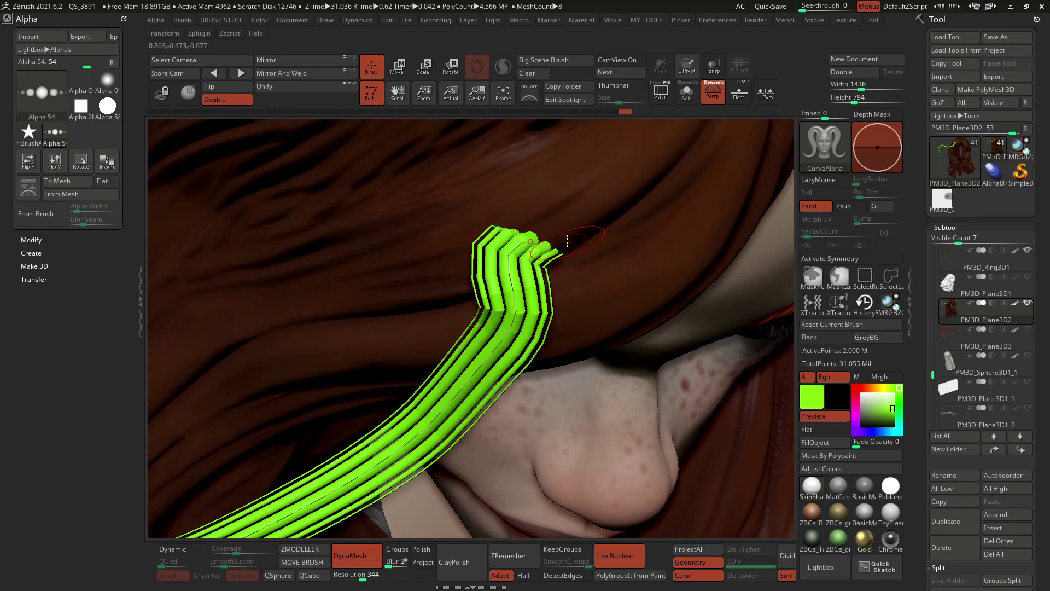
right_click_drag(539, 230, 306, 295, "ctrl")
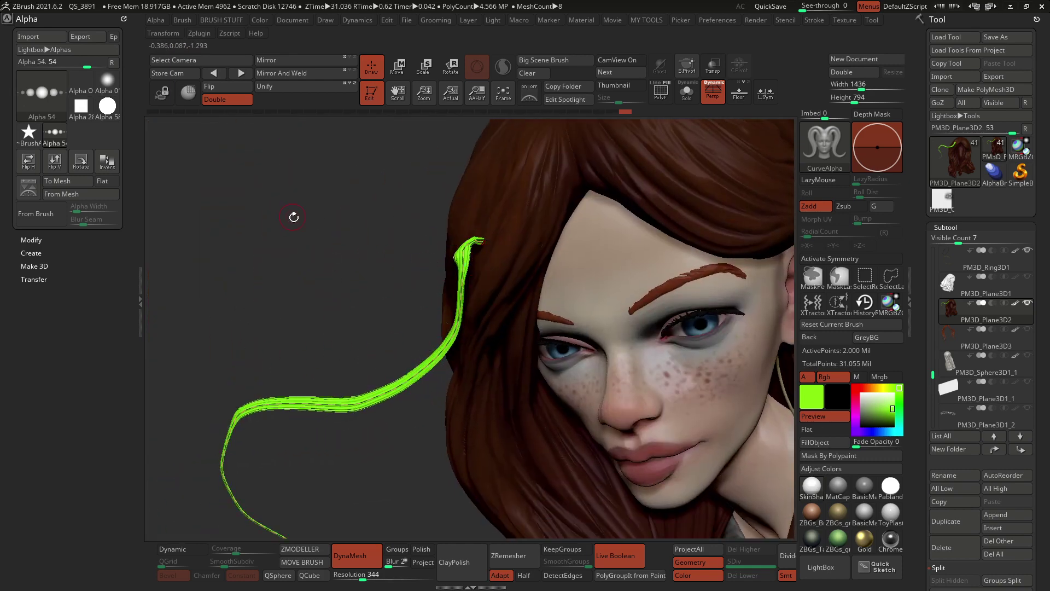
Step: Switch the strand's cross-section to Alpha 23 and pull its middle into a sharper bend over the hair
left_click(52, 90)
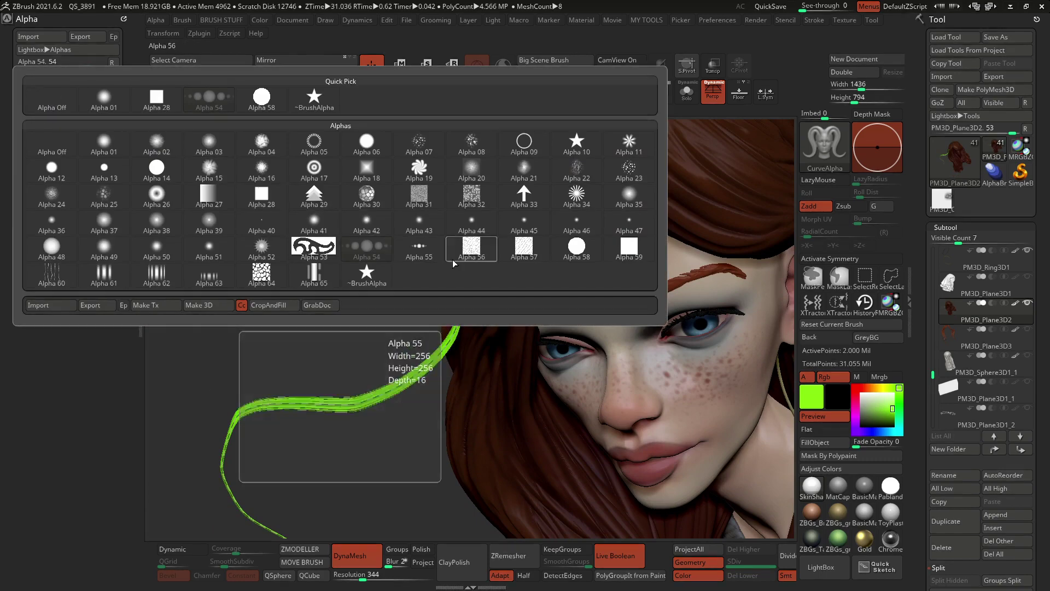
left_click(630, 172)
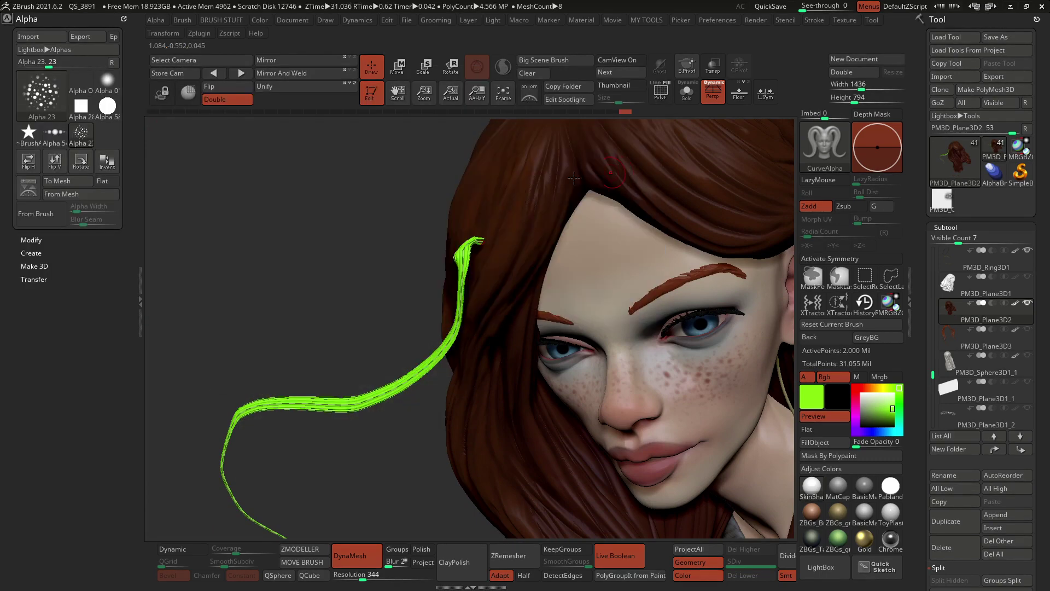
left_click(399, 388)
left_click_drag(373, 334, 391, 351, "alt")
left_click_drag(359, 208, 413, 236)
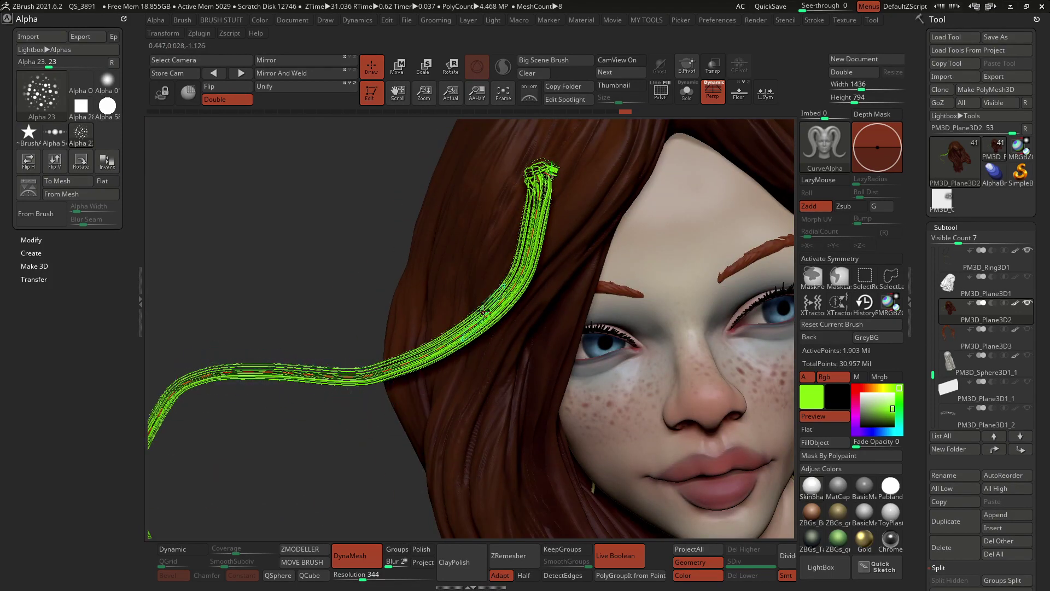
mouse_move(365, 371)
left_mouse_down()
mouse_move(394, 413)
mouse_move(399, 382)
mouse_move(433, 429)
mouse_move(449, 392)
mouse_move(459, 415)
left_mouse_up()
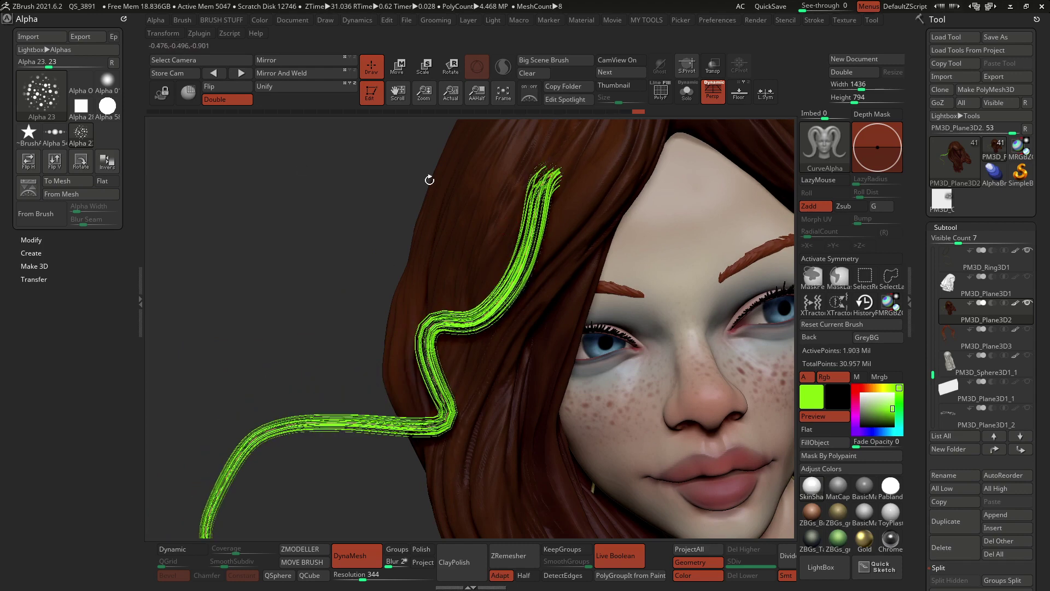
Step: Change the bent strand's cross-section to the ring-shaped Alpha 09
left_click(41, 93)
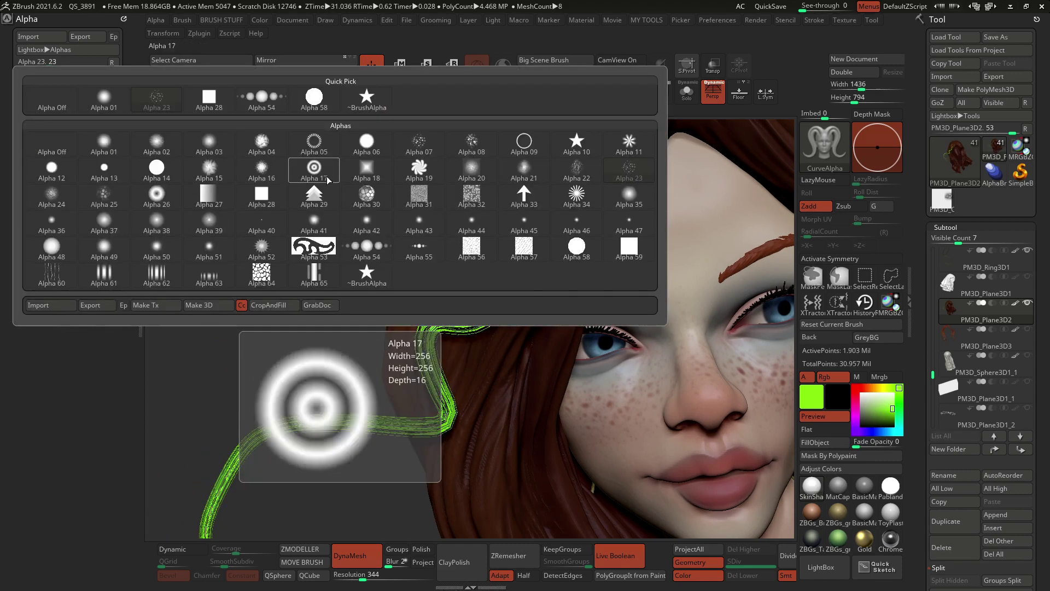
left_click(527, 144)
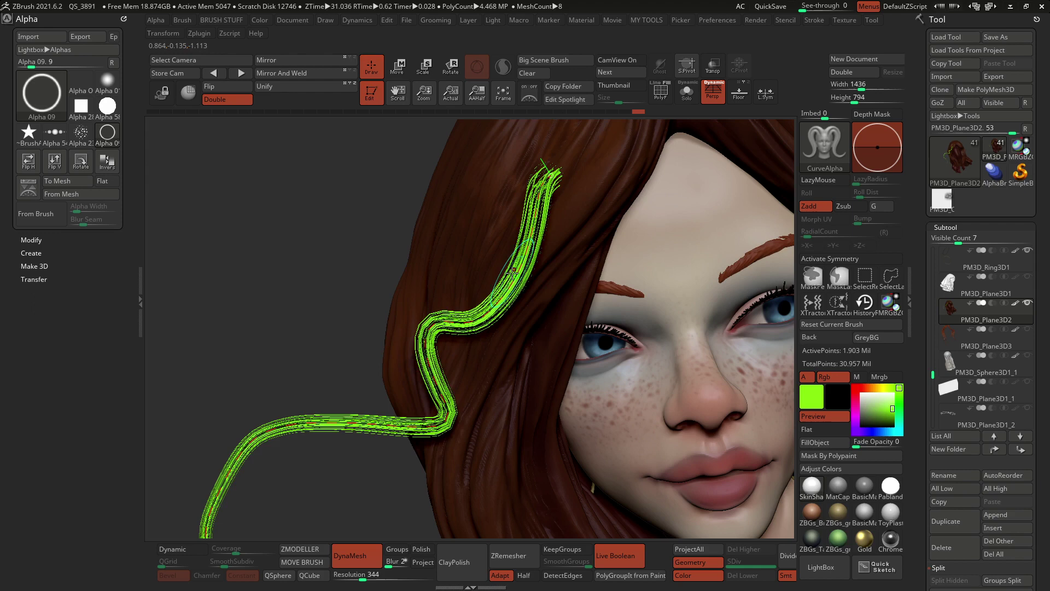
left_click_drag(345, 329, 339, 326, "alt")
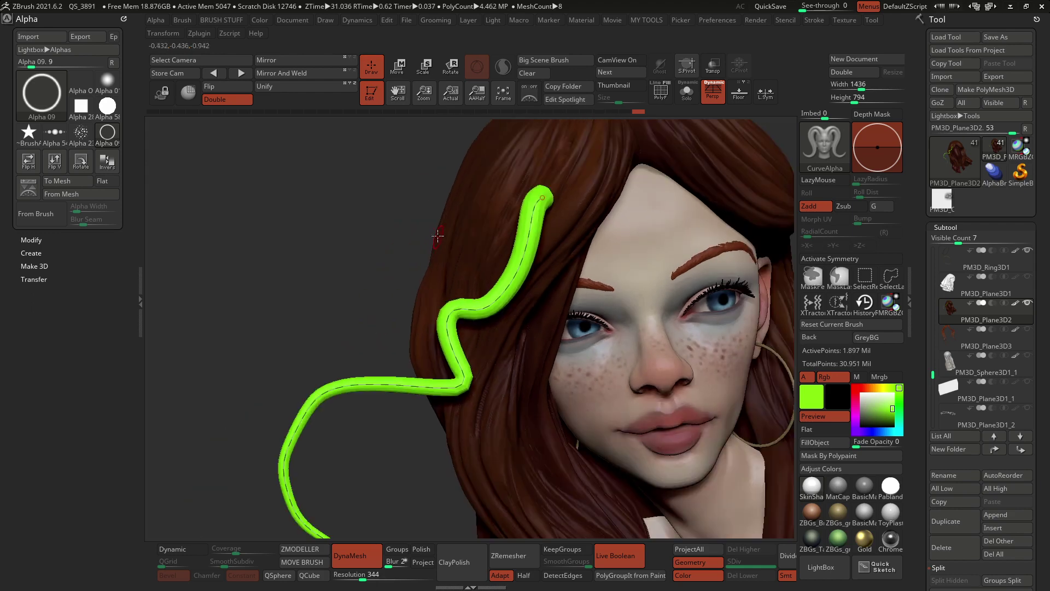
Step: Apply the square Alpha 28 as the strand's cross-section
left_click(41, 93)
left_click(261, 99)
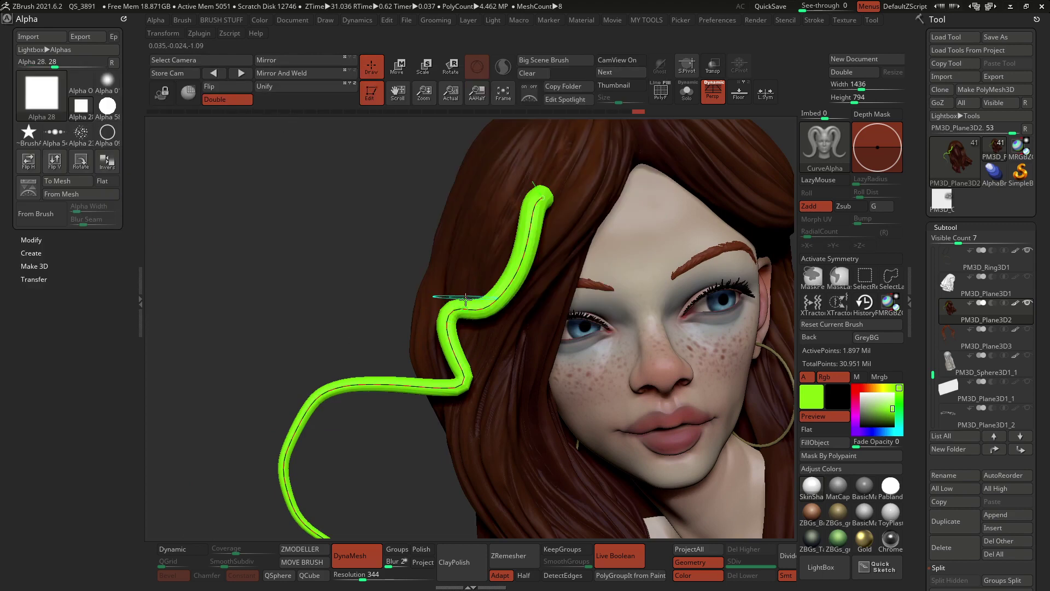
mouse_move(388, 324)
left_mouse_down()
mouse_move(495, 297)
mouse_move(350, 323)
mouse_move(403, 329)
left_mouse_up()
left_click(522, 270)
mouse_move(523, 271)
right_mouse_down()
mouse_move(500, 260)
mouse_move(485, 231)
mouse_move(409, 183)
right_mouse_up()
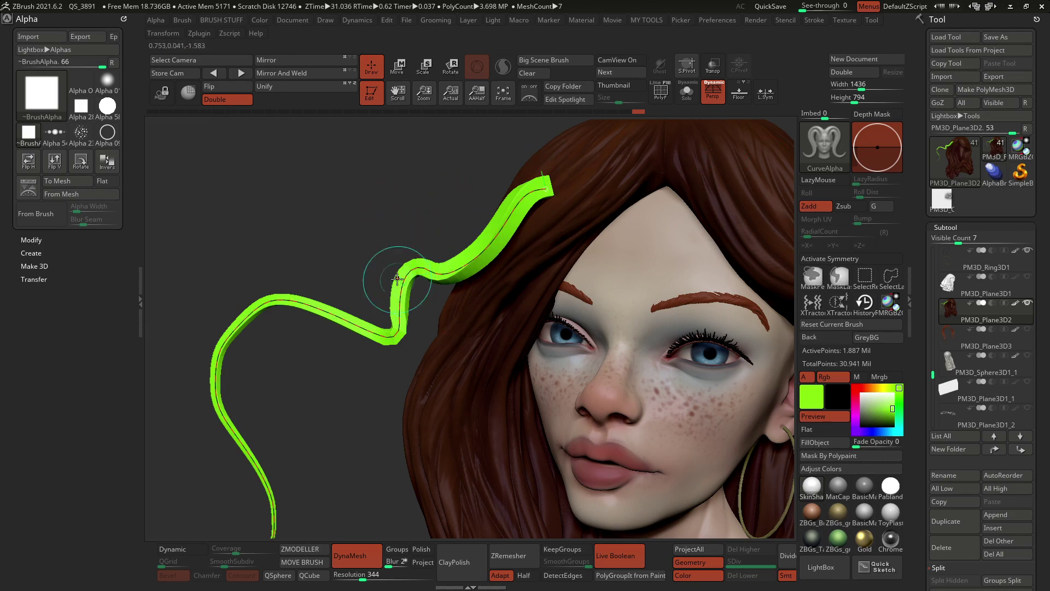
Step: Draw a second square-profile strand on the other side of the parting and pull its curve lower towards the ear
left_click(828, 143)
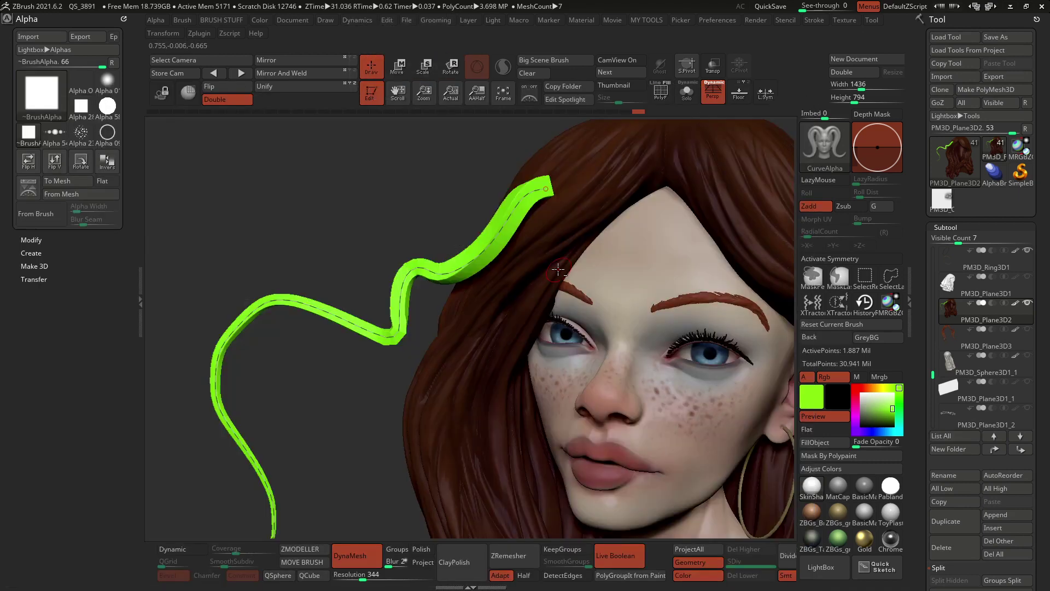
right_click_drag(558, 269, 498, 221, "ctrl")
left_click(498, 220)
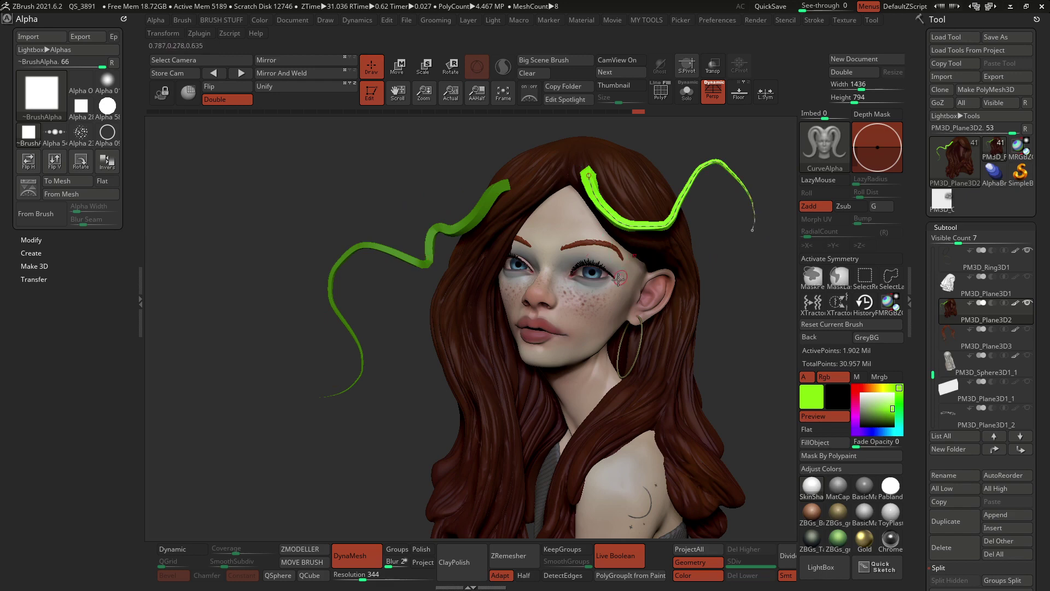
key("b")
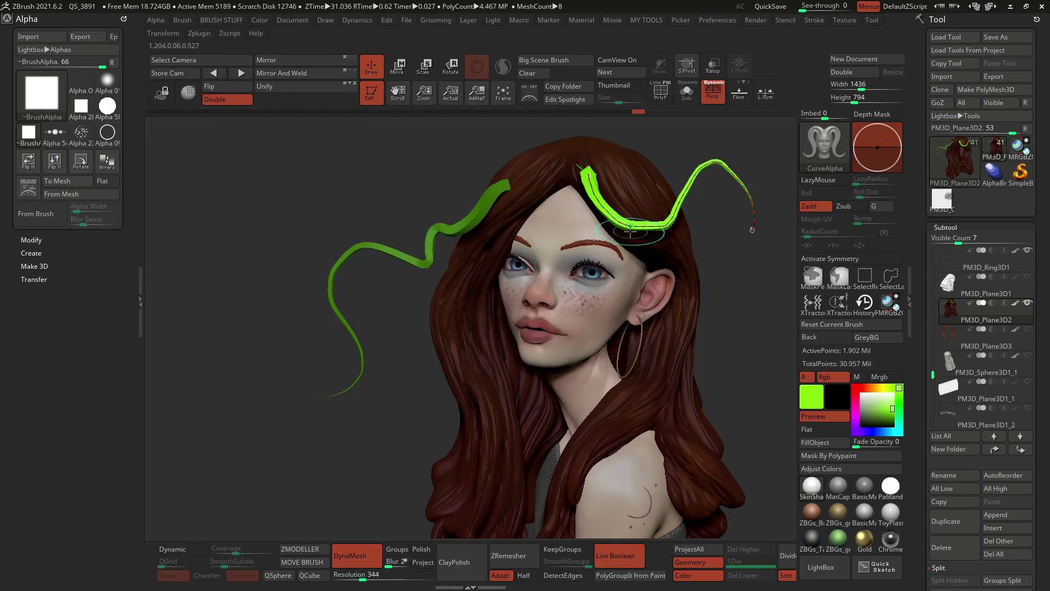
left_click_drag(639, 227, 652, 253)
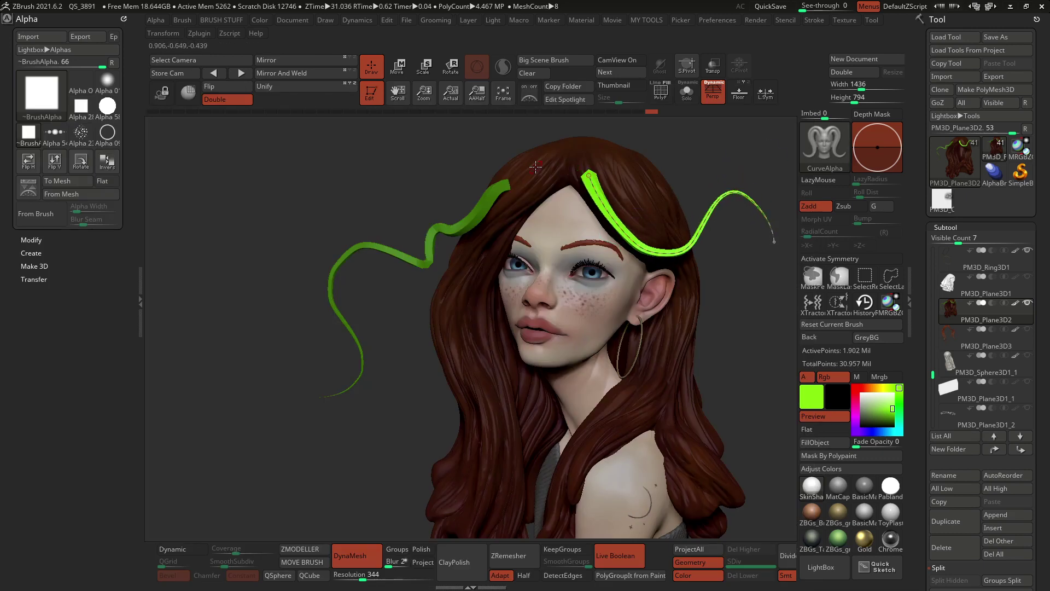
Step: Draw a third tapered strand outward from beside the parting, and clear the mask from the hair
left_click(464, 164)
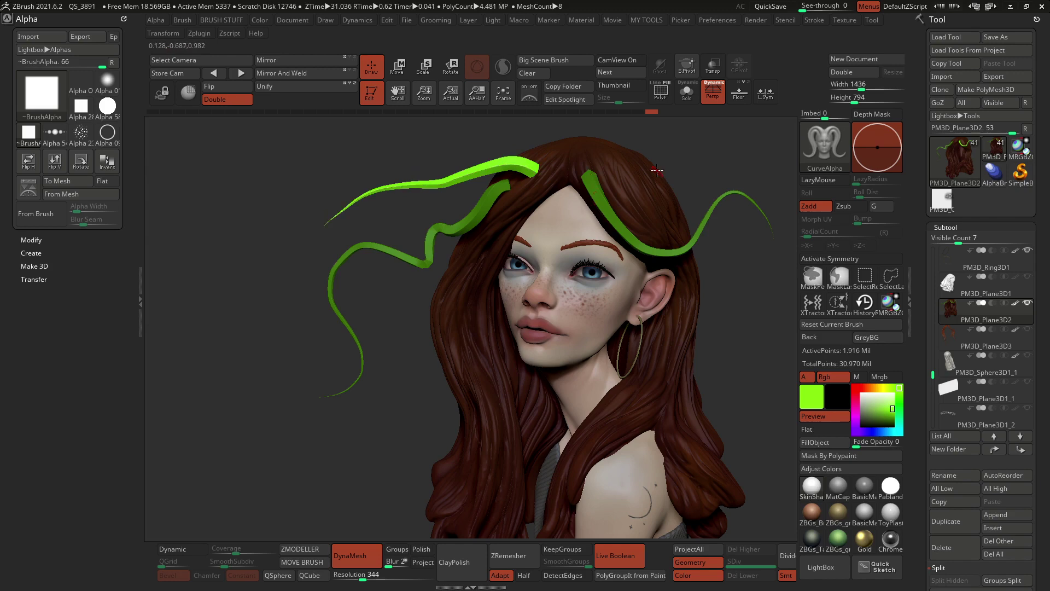
left_click_drag(698, 139, 704, 164, "ctrl")
key("b")
key("c")
key("a")
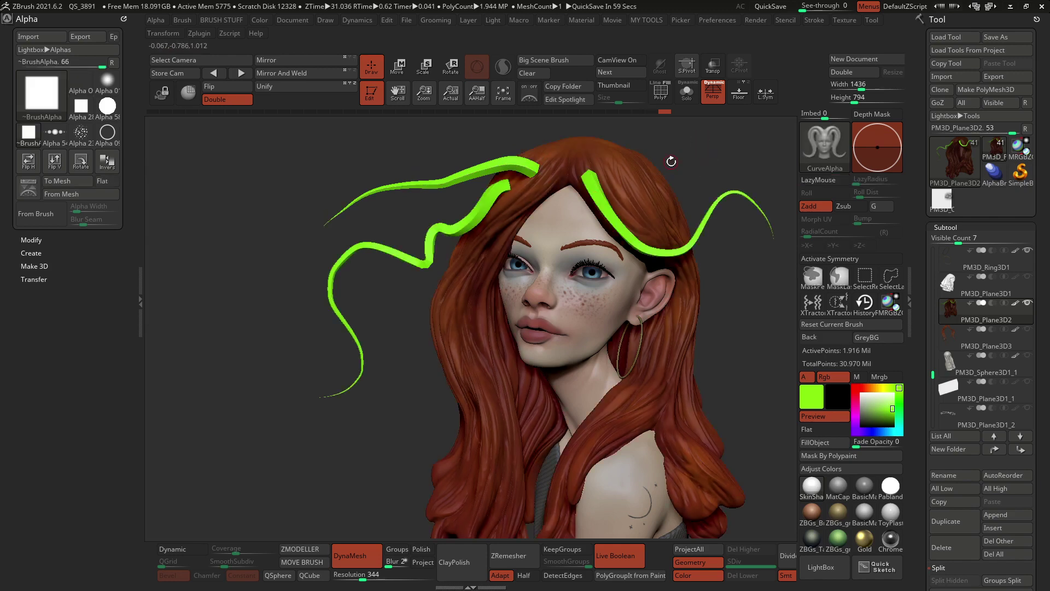
Step: Draw four multi-strand locks, three beside the face and one below the ear, with the CurveAlphas brush, and bend their curves
left_click(822, 141)
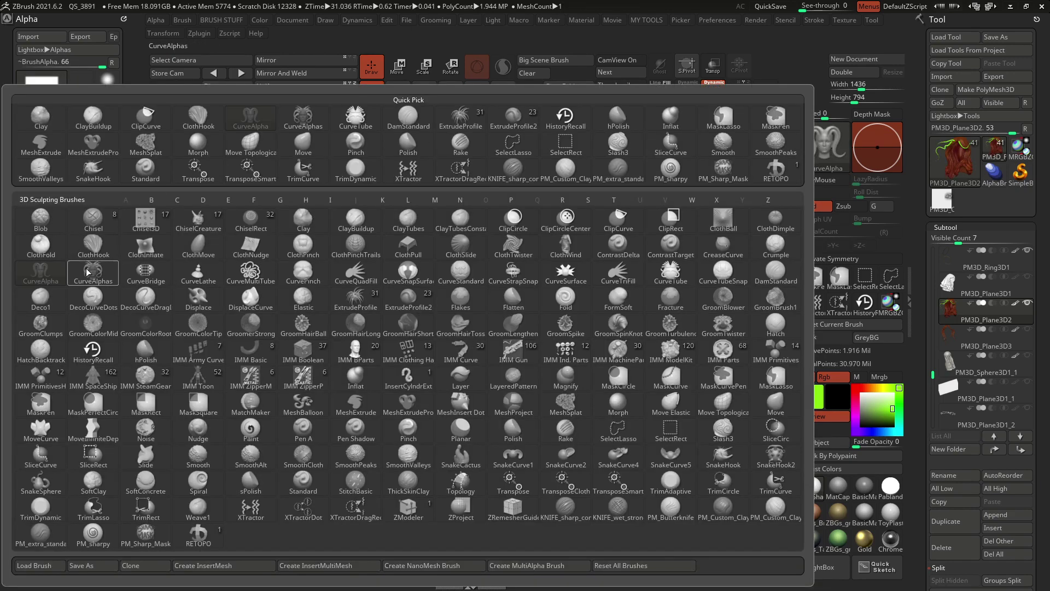
left_click(498, 277)
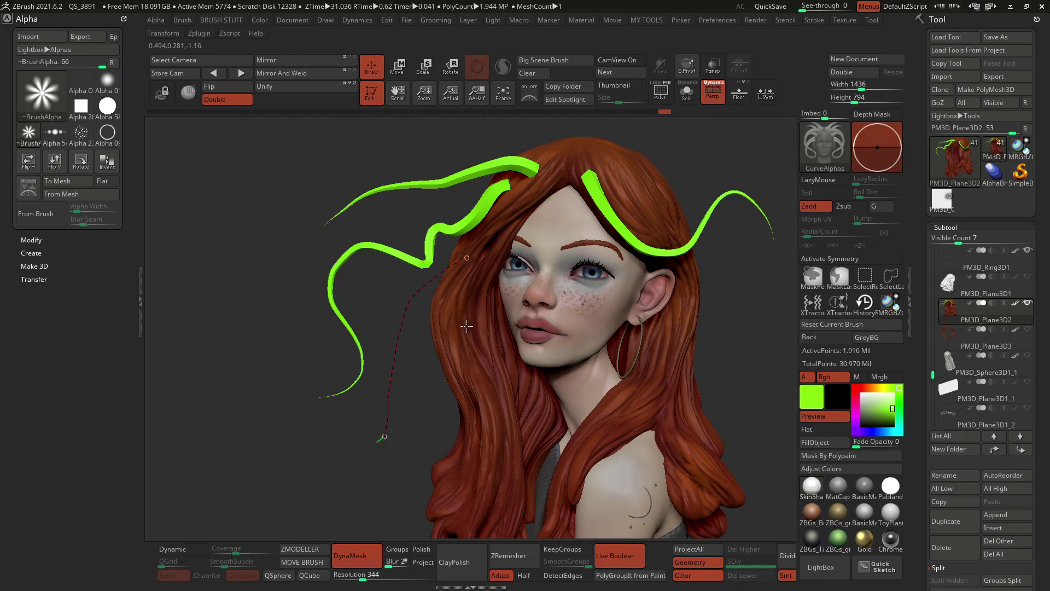
left_click_drag(462, 262, 464, 379)
left_click(488, 313)
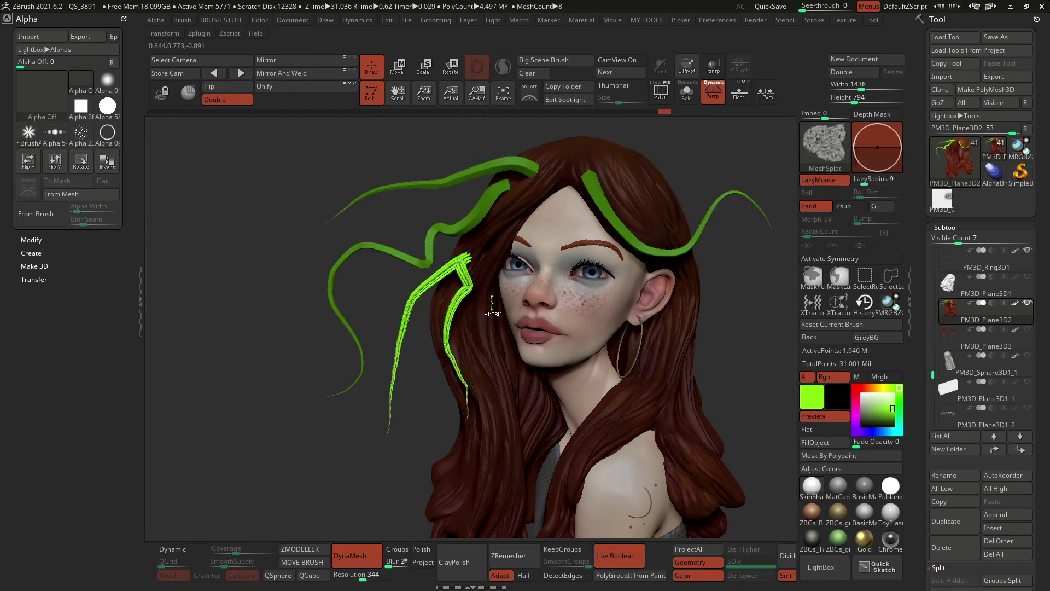
left_click_drag(506, 345, 491, 358)
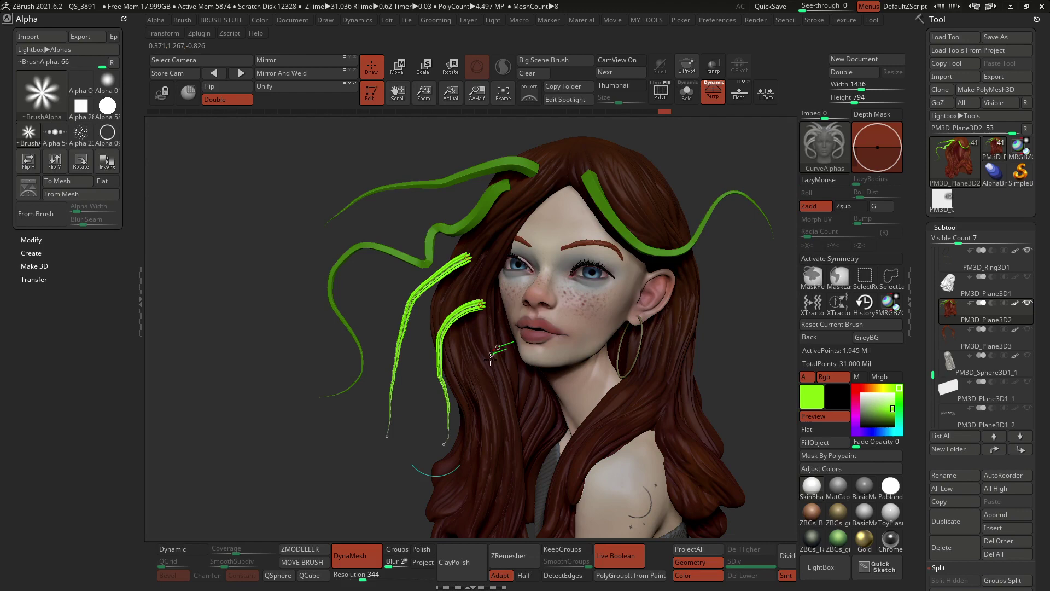
left_click_drag(476, 477, 489, 471)
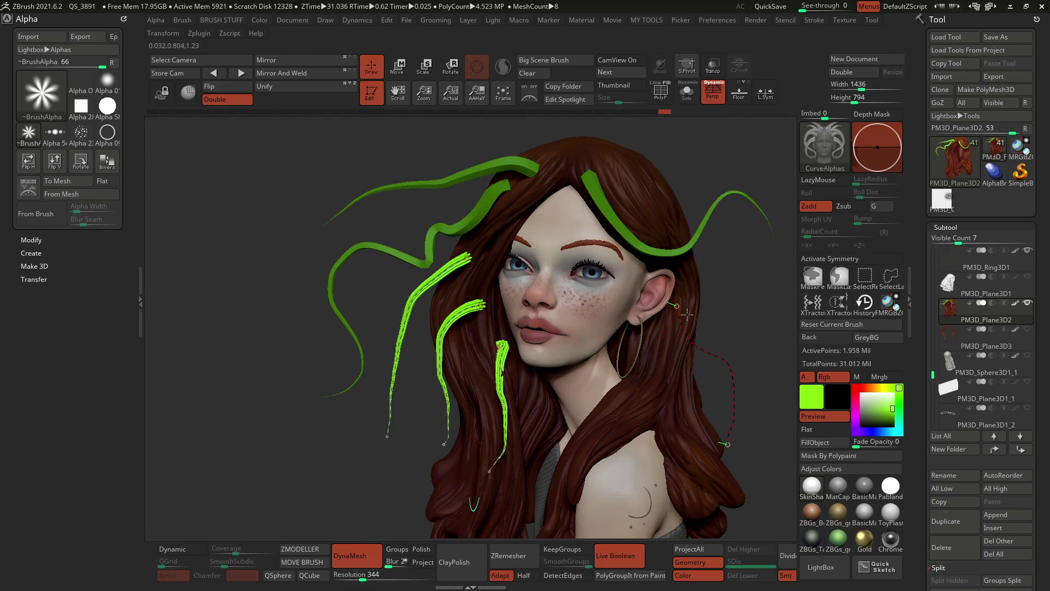
left_click(687, 314)
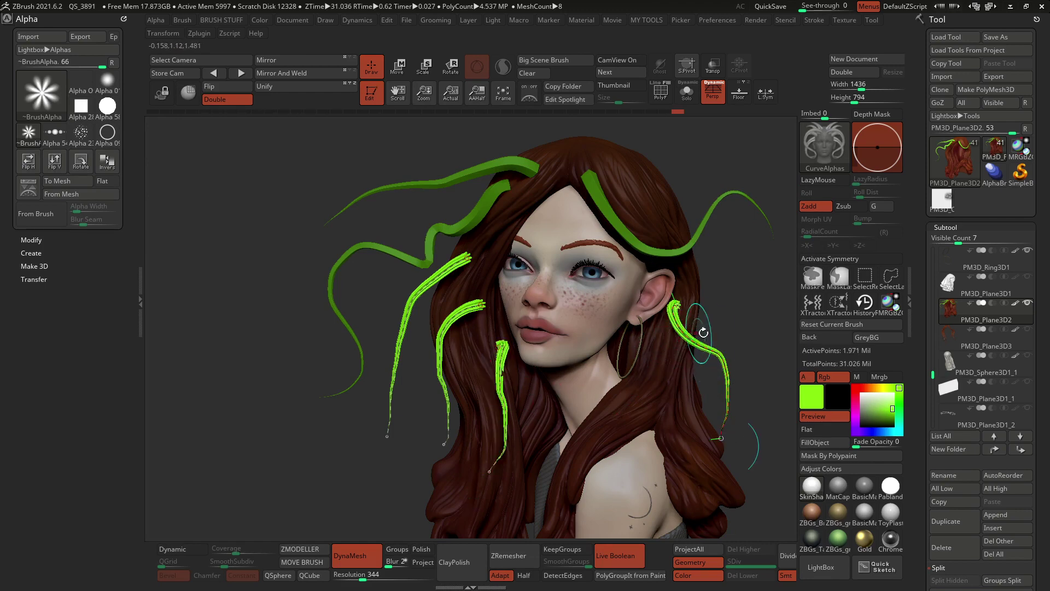
left_click_drag(433, 275, 528, 383)
left_click_drag(681, 336, 657, 380)
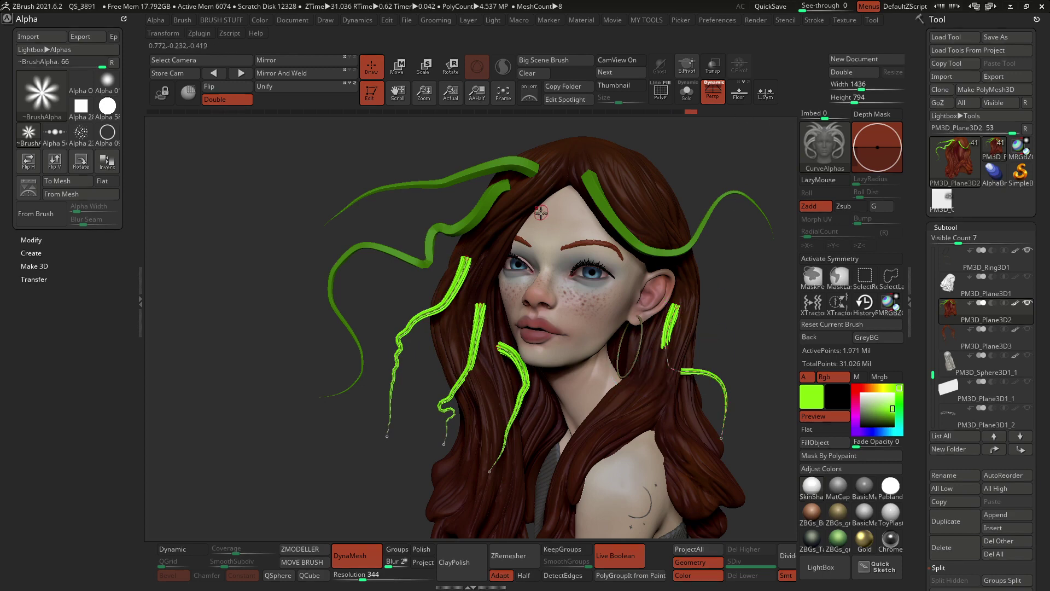
Step: Apply the dotted Alpha 23 to the four locks at a larger draw size and pull their curves outward
left_click(83, 136)
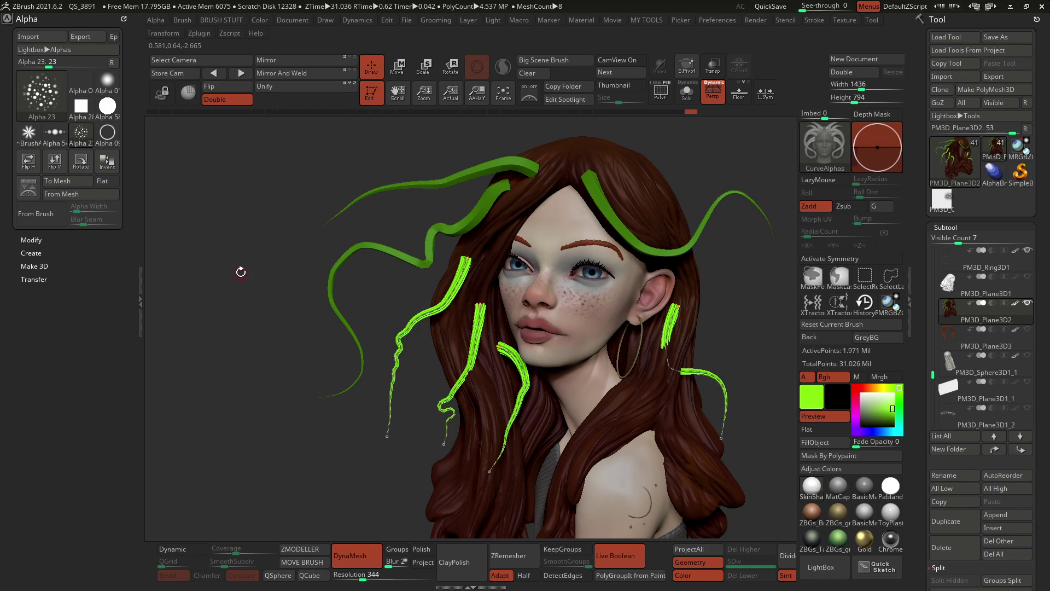
key("space")
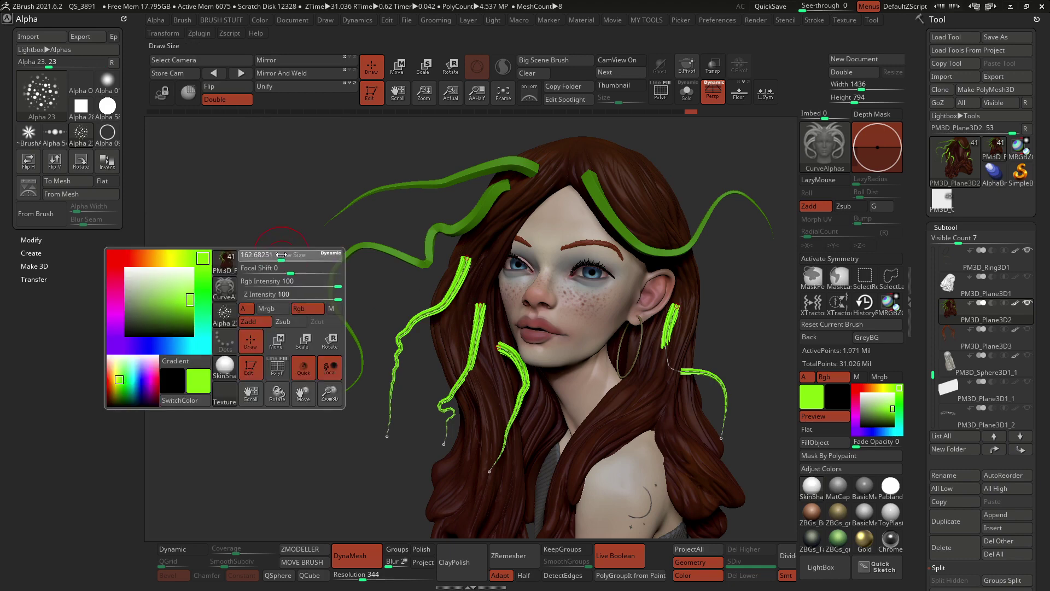
left_click(426, 313)
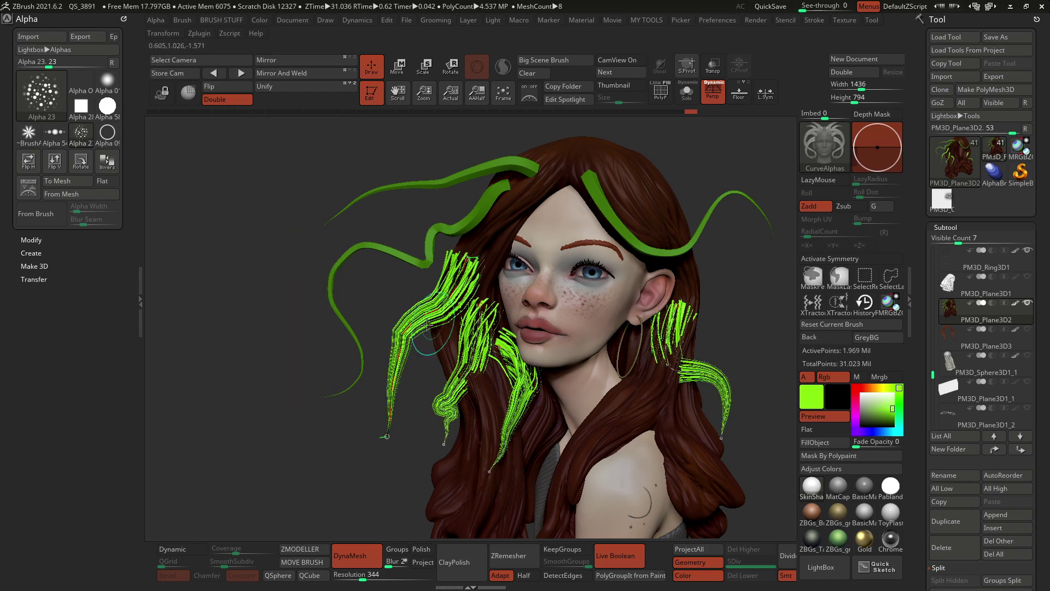
left_click_drag(673, 362, 724, 355)
left_click_drag(470, 321, 388, 303)
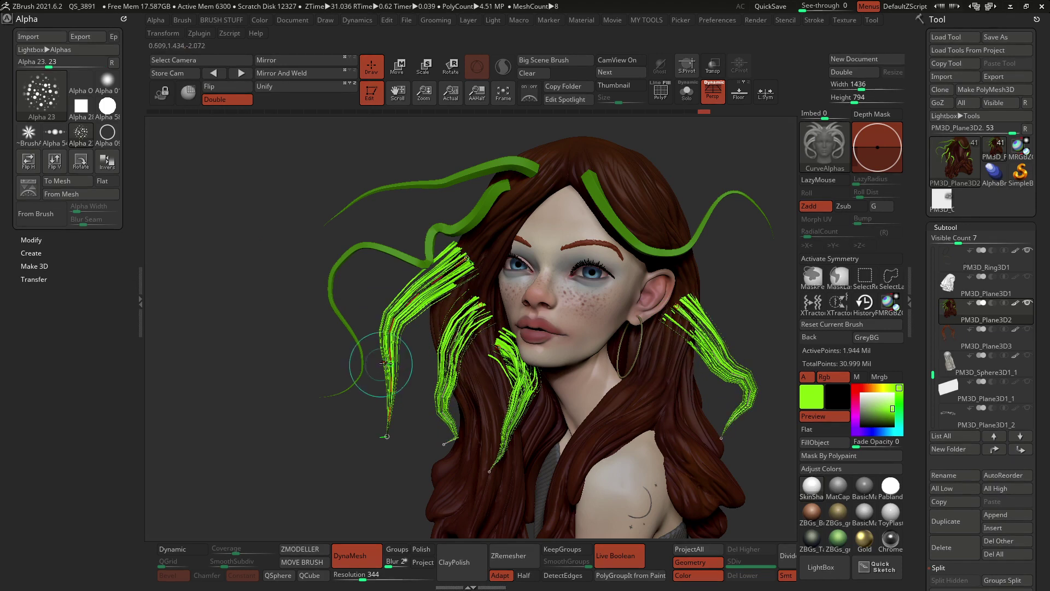
left_click_drag(395, 361, 378, 356)
Step: Dock the Stroke palette beside the canvas and disable Bend End and Lock End for the curve
right_click_drag(632, 224, 555, 216, "alt")
right_click_drag(703, 249, 625, 196)
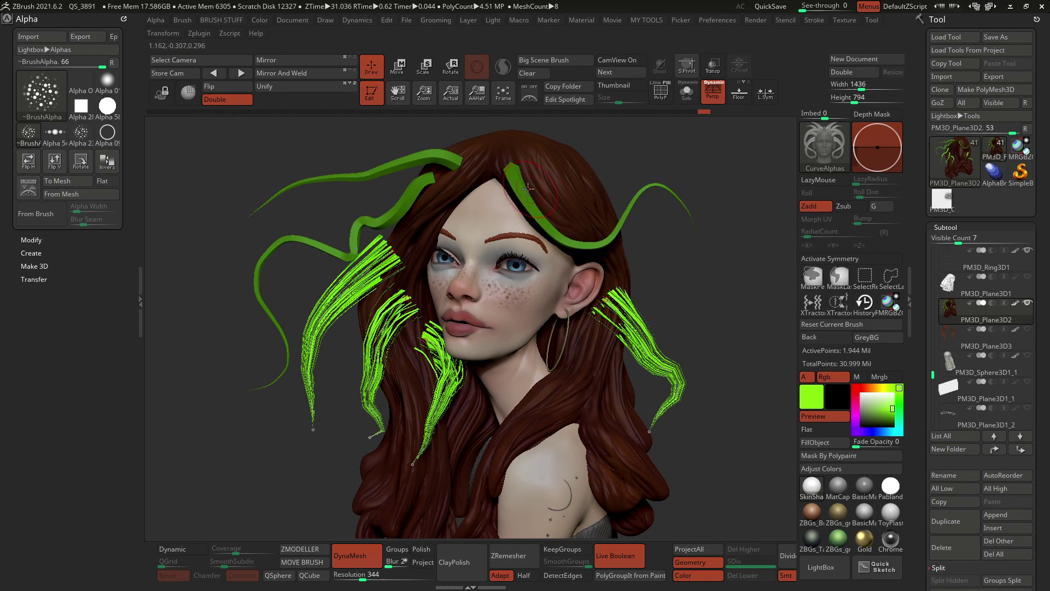
left_click(750, 19)
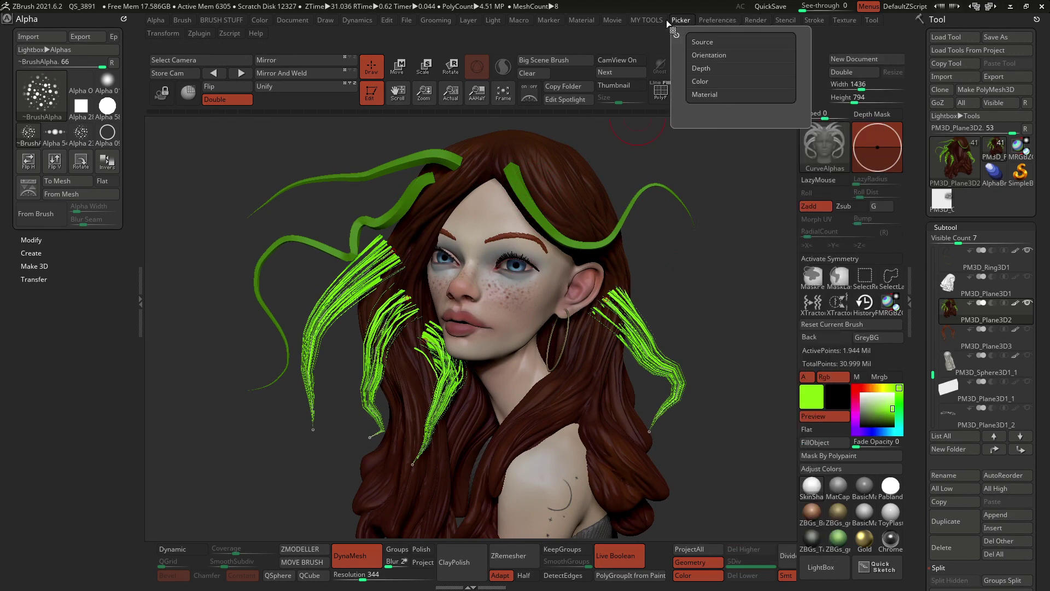
mouse_move(737, 17)
mouse_move(810, 22)
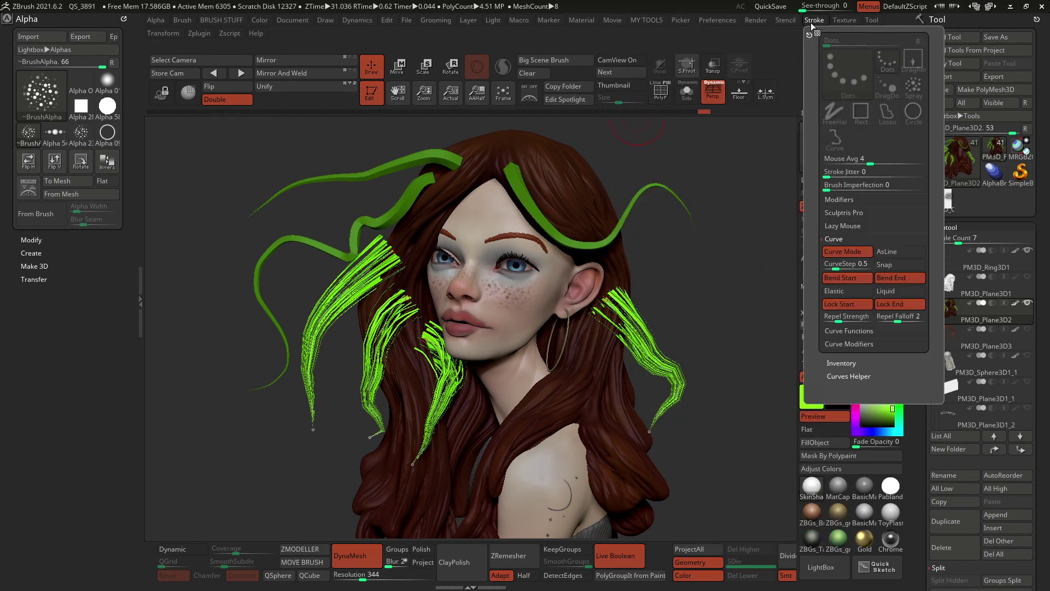
left_click_drag(810, 35, 60, 22)
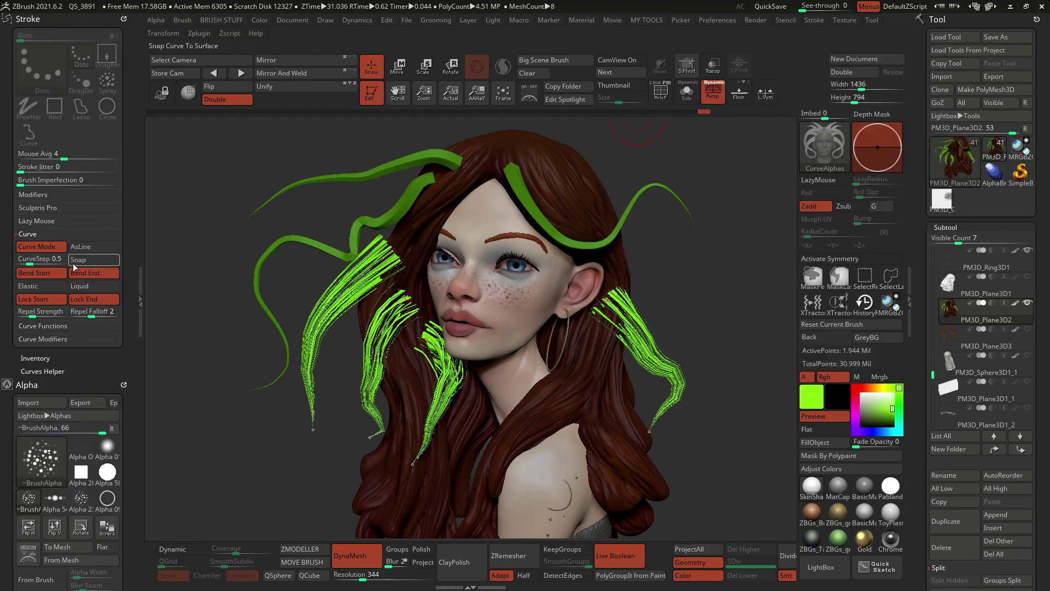
left_click(93, 272)
left_click(93, 305)
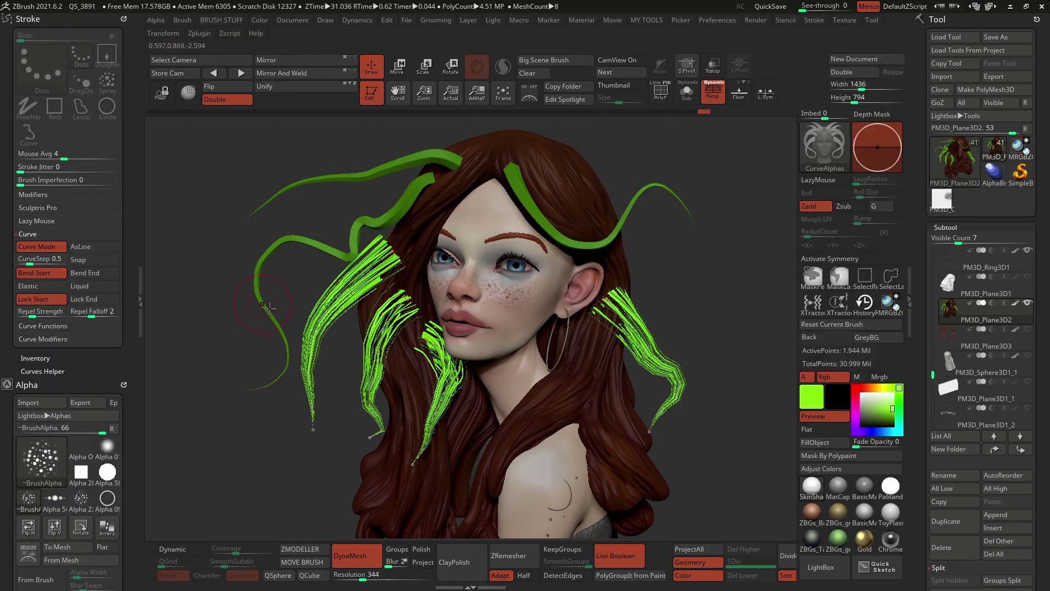
left_click_drag(268, 308, 272, 317)
Step: Undo all the green strands until the hair is bare, and select the CurveAlphas brush
key("ctrl+z")
key("ctrl+z")
key("ctrl+z")
key("ctrl+z")
key("ctrl+z")
key("ctrl+z")
key("ctrl+z")
key("ctrl+z")
key("ctrl+z")
key("ctrl+z")
key("ctrl+z")
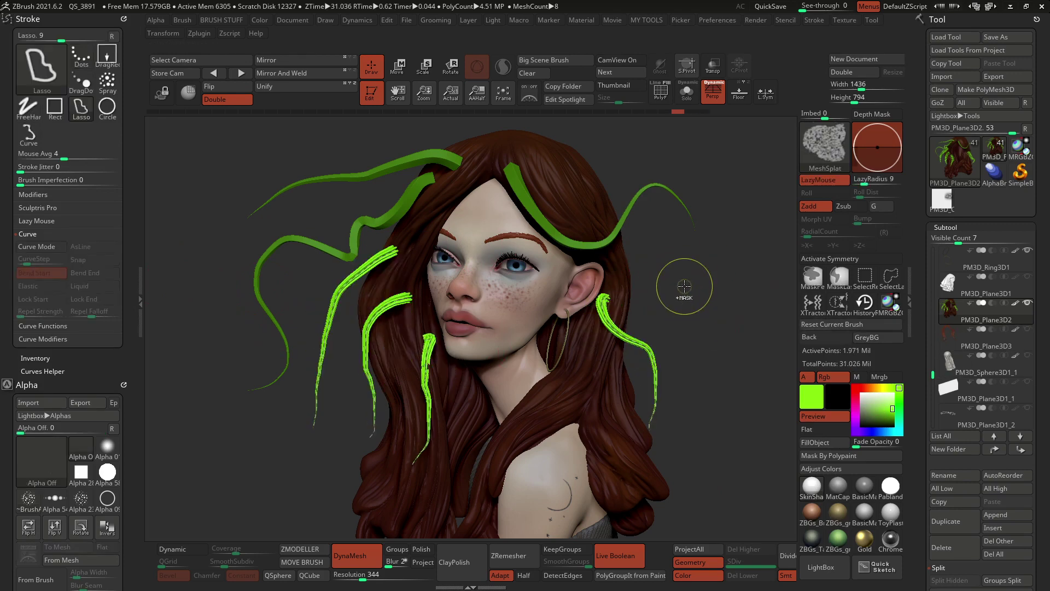
key("ctrl+z")
key("ctrl+z")
key("ctrl+z")
key("ctrl+z")
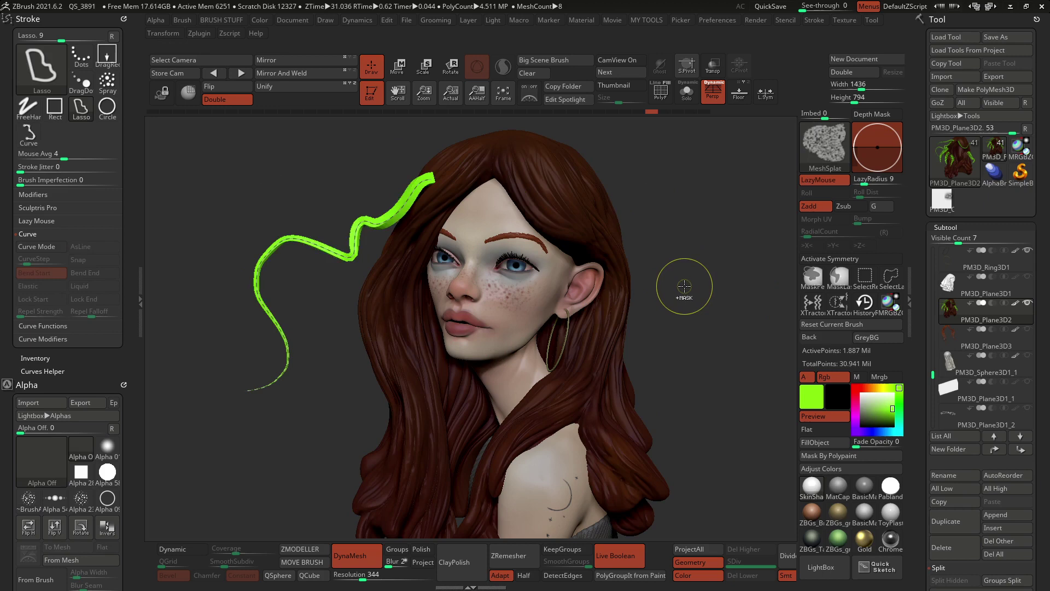
key("ctrl+z")
key("b")
key("c")
key("a")
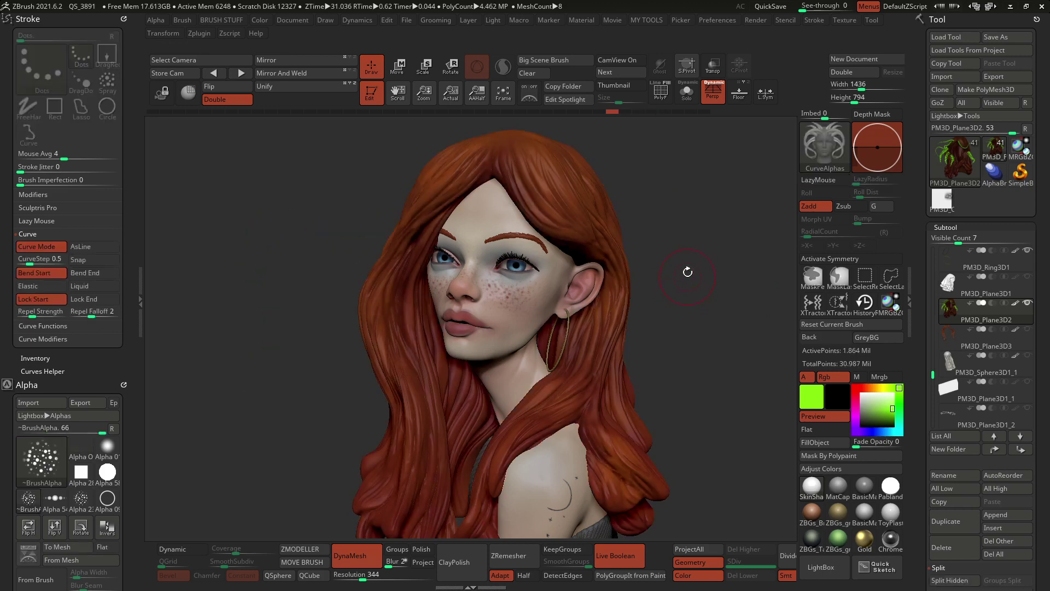
Step: Set the active color to a medium blue for the new strands
mouse_move(692, 281)
left_mouse_down()
mouse_move(684, 239)
mouse_move(793, 304)
left_mouse_up()
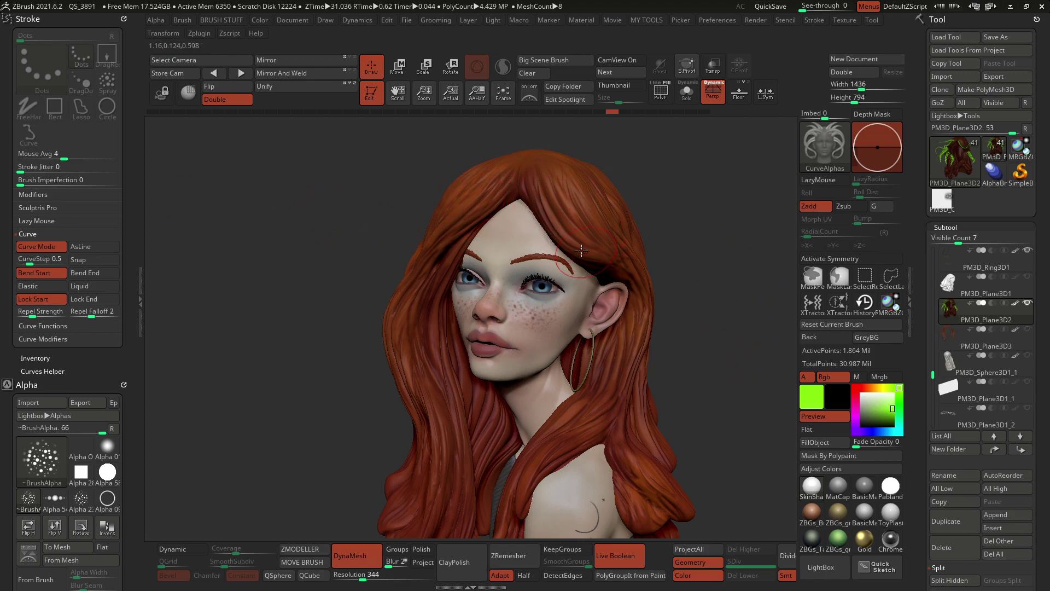
left_click_drag(877, 388, 580, 231)
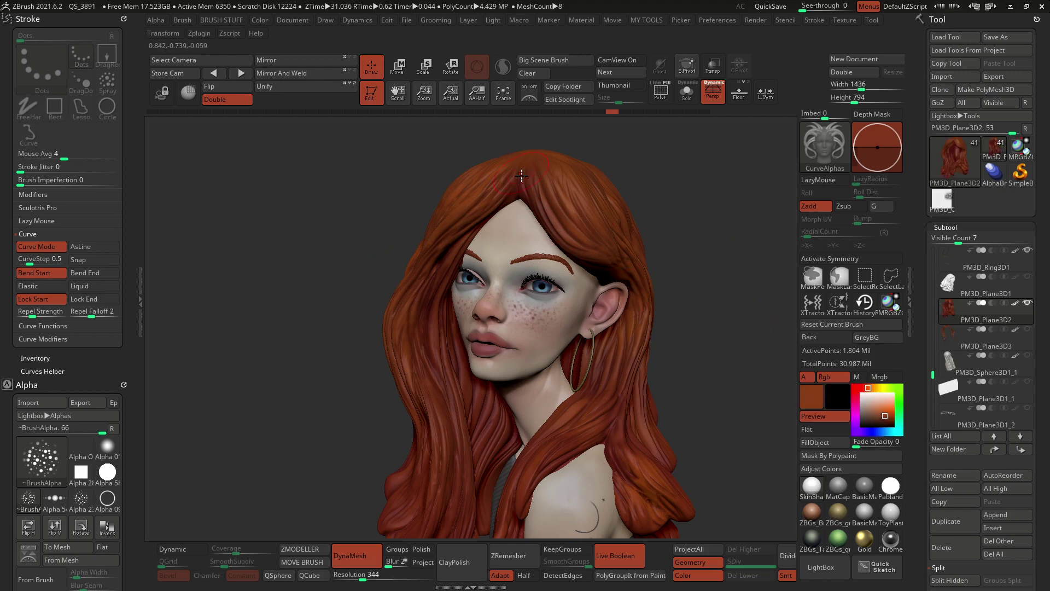
left_click(878, 388)
left_click(882, 429)
left_click_drag(885, 413, 890, 407)
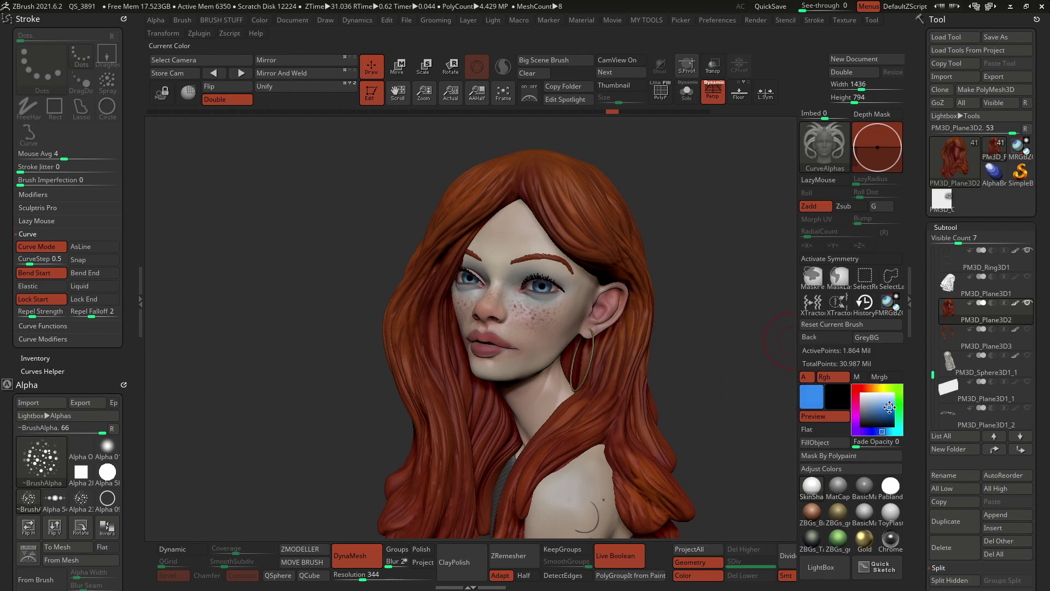
Step: Switch to the CurveAlpha brush and choose a star-shaped alpha as the strand's cross-section
left_click(78, 450)
left_click(806, 147)
left_click(45, 279)
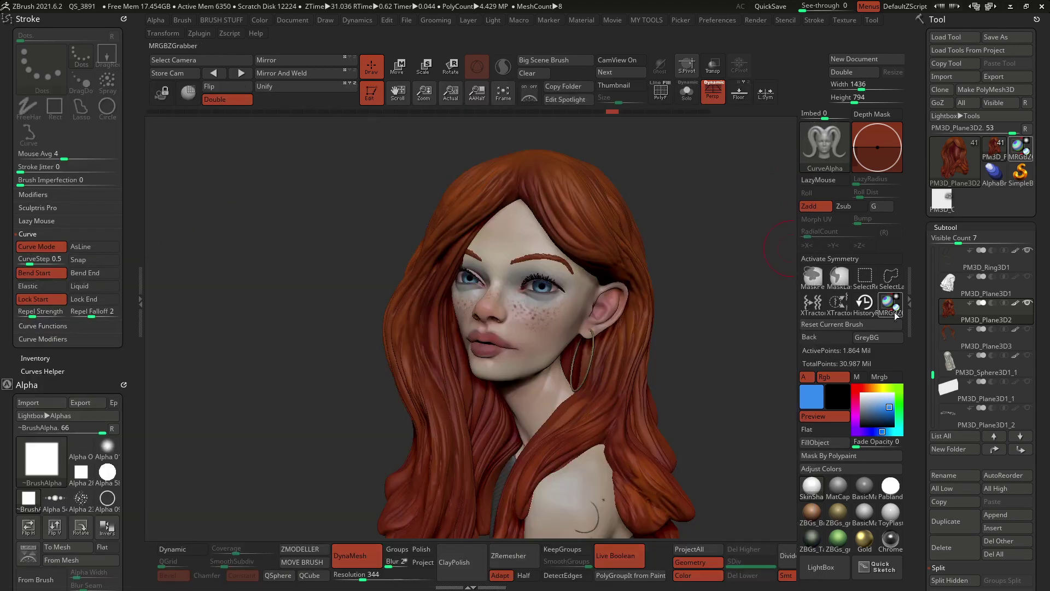
left_click(834, 323)
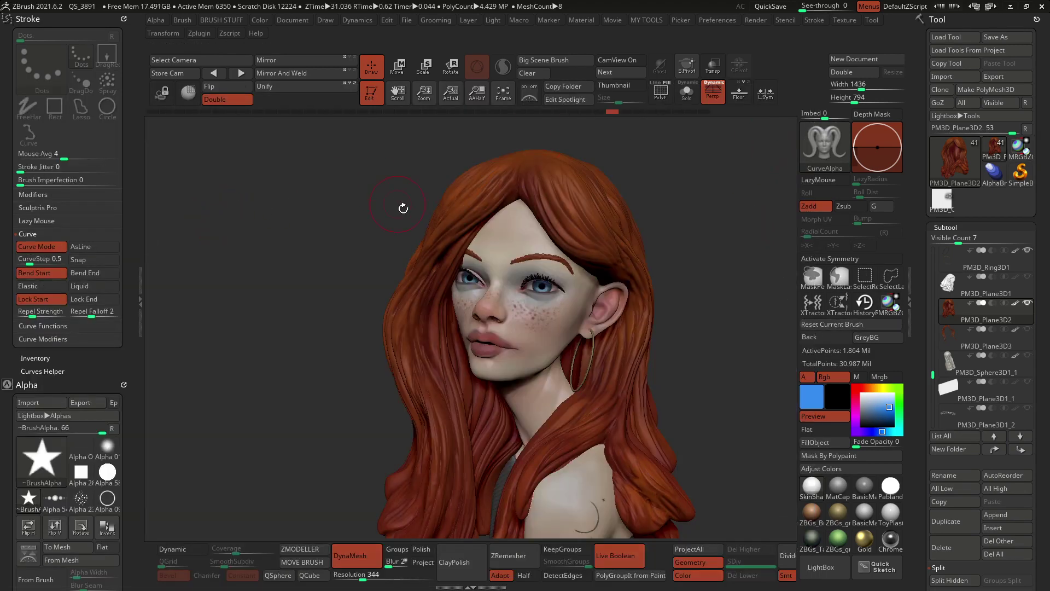
Step: Draw a star-profile strand from the parting down along the hair beside the face, accepting the removal of newer undo history
key("space")
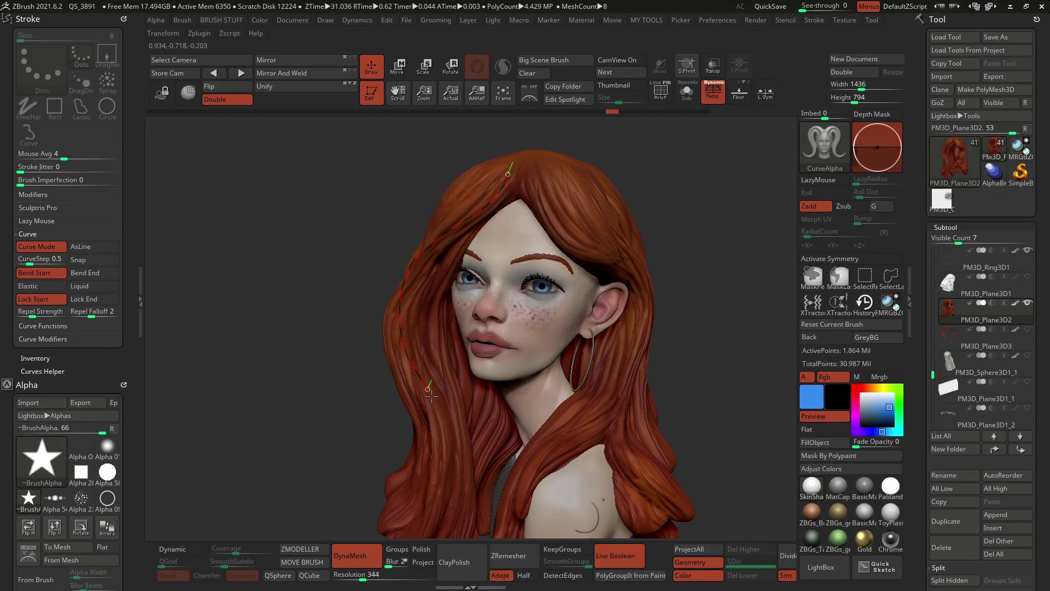
left_click(392, 501)
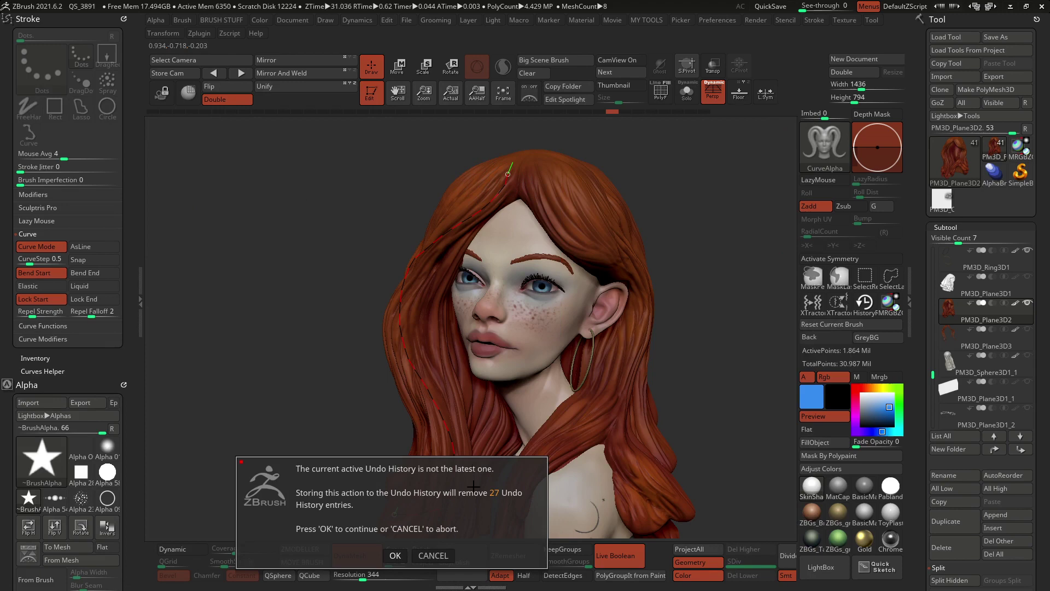
left_click(394, 557)
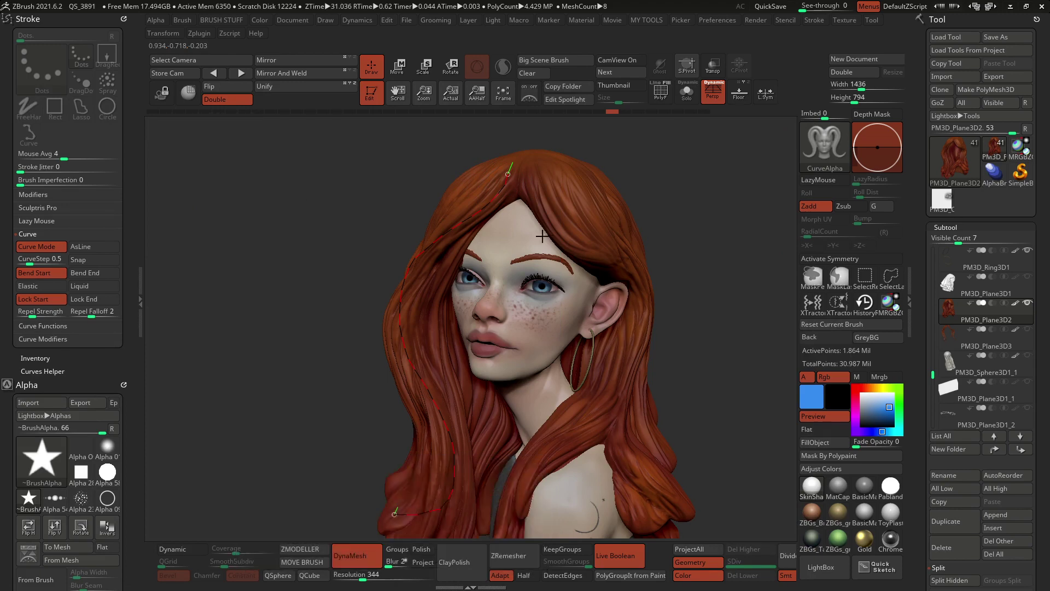
left_click(428, 350)
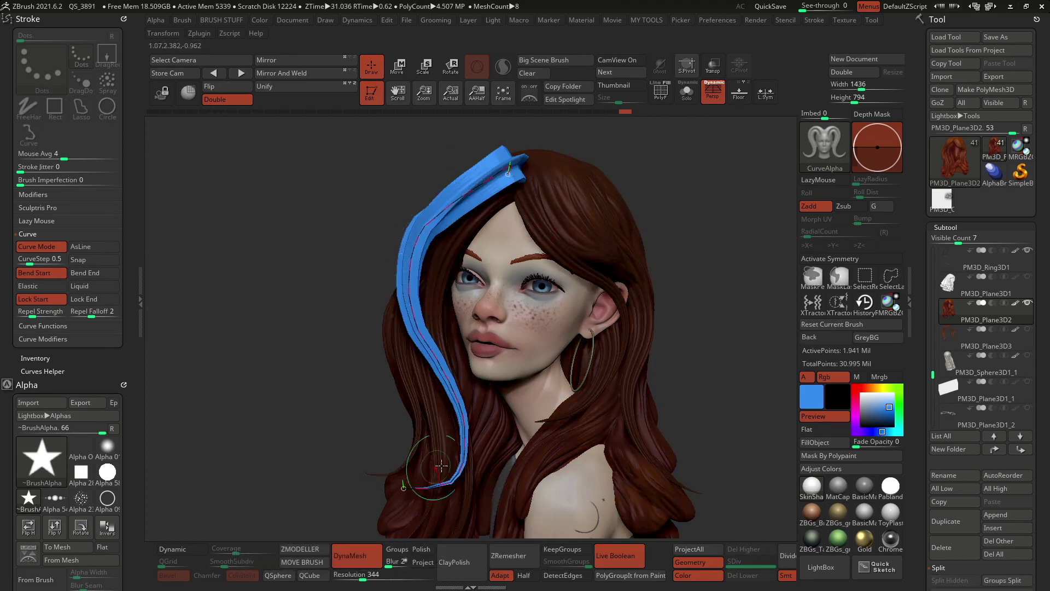
Step: Reduce the draw size and update the blue strand so it becomes thinner
right_click_drag(563, 270, 650, 213)
left_click(600, 152)
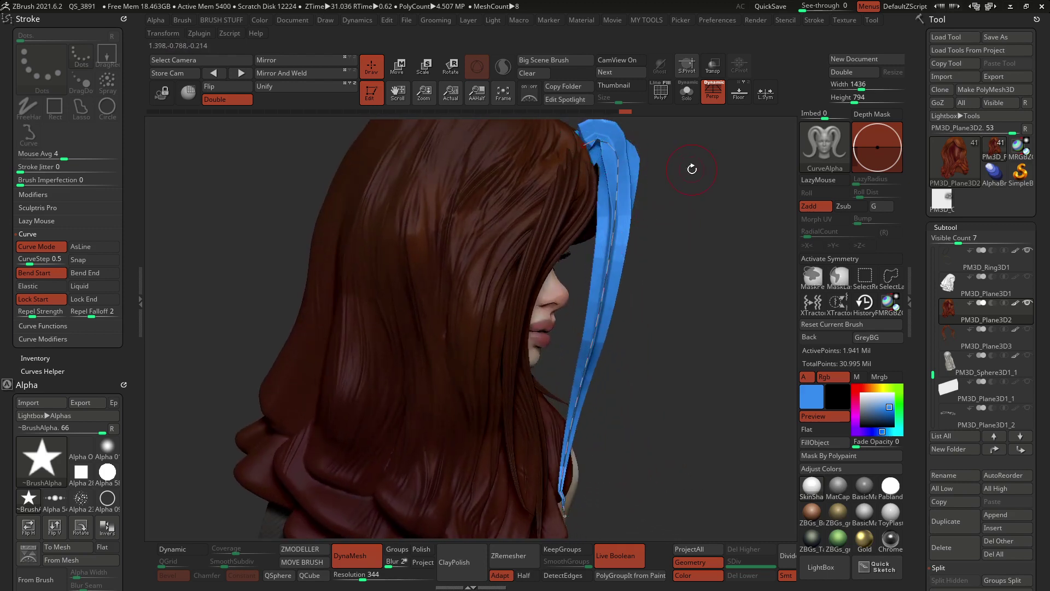
right_click(714, 237)
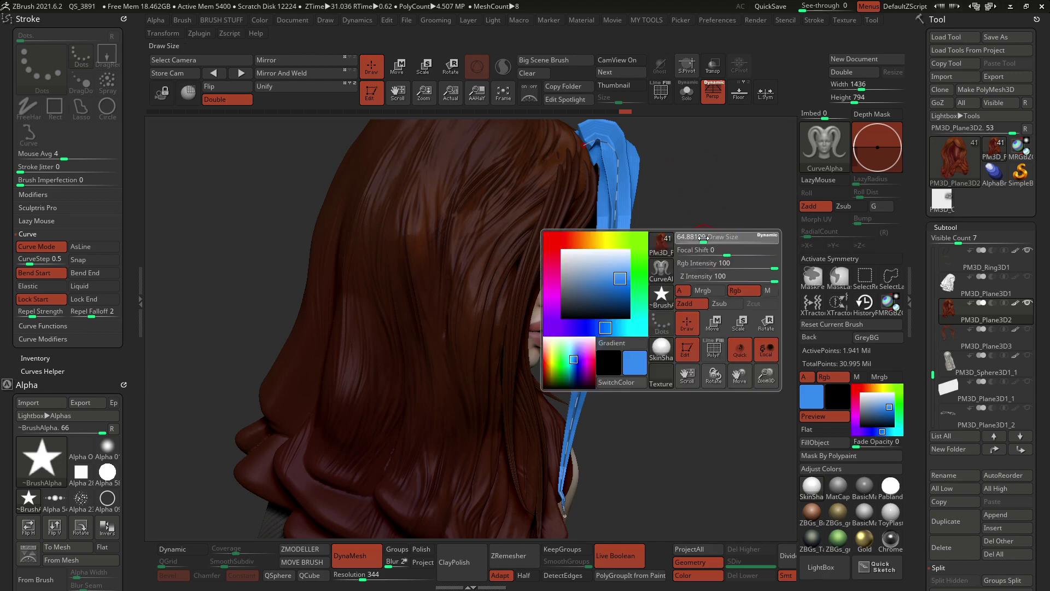
mouse_move(704, 239)
left_mouse_down()
mouse_move(682, 272)
mouse_move(678, 250)
left_mouse_up()
left_click(615, 224)
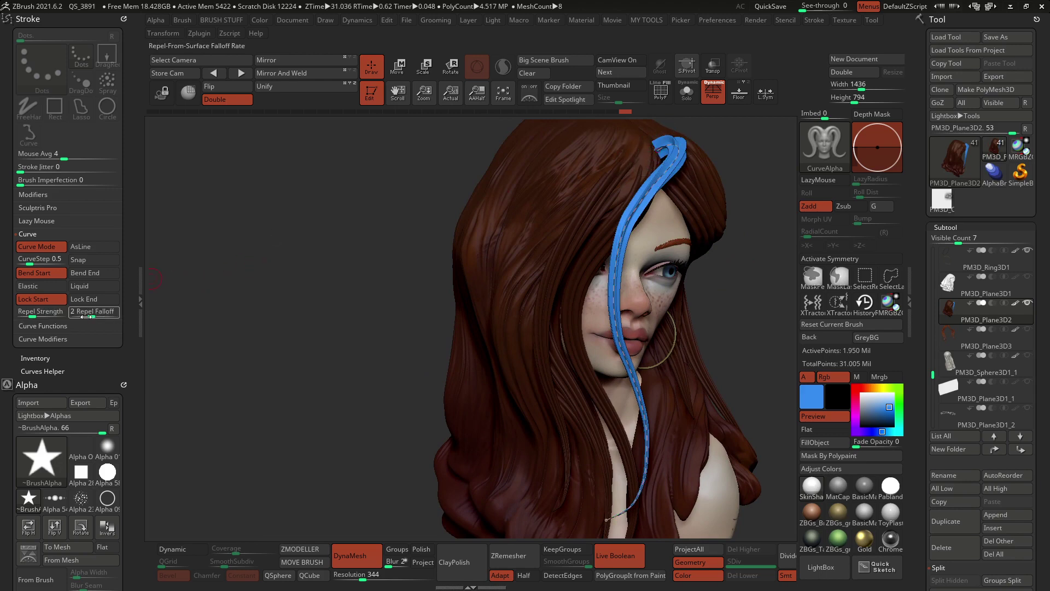
Step: Pull the blue strand's curve away from the head into a wide arc in front of the face
right_click_drag(486, 197, 550, 181)
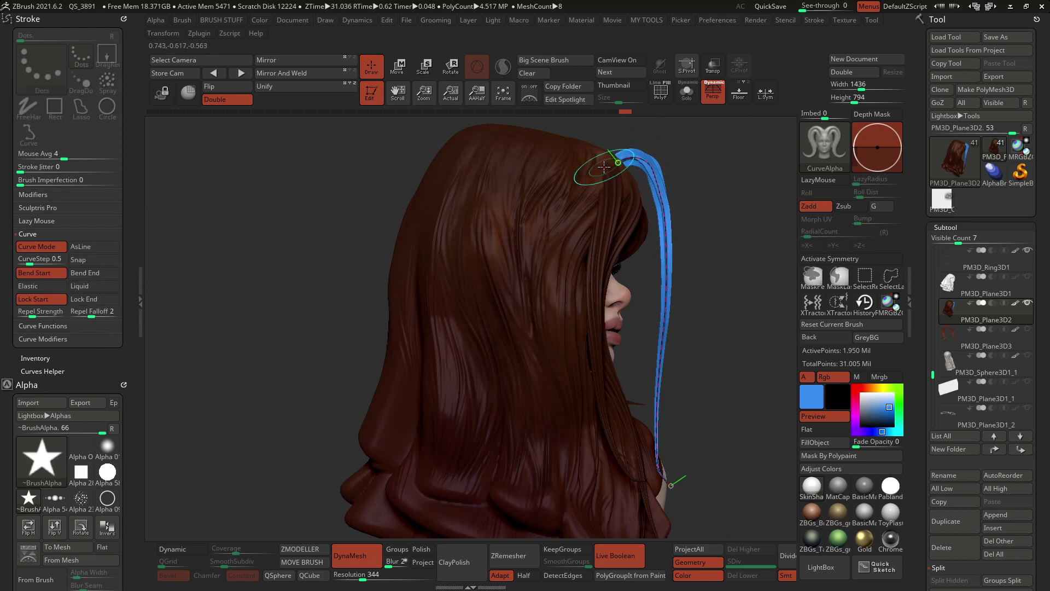
mouse_move(604, 168)
left_mouse_down()
mouse_move(624, 159)
mouse_move(605, 164)
left_mouse_up()
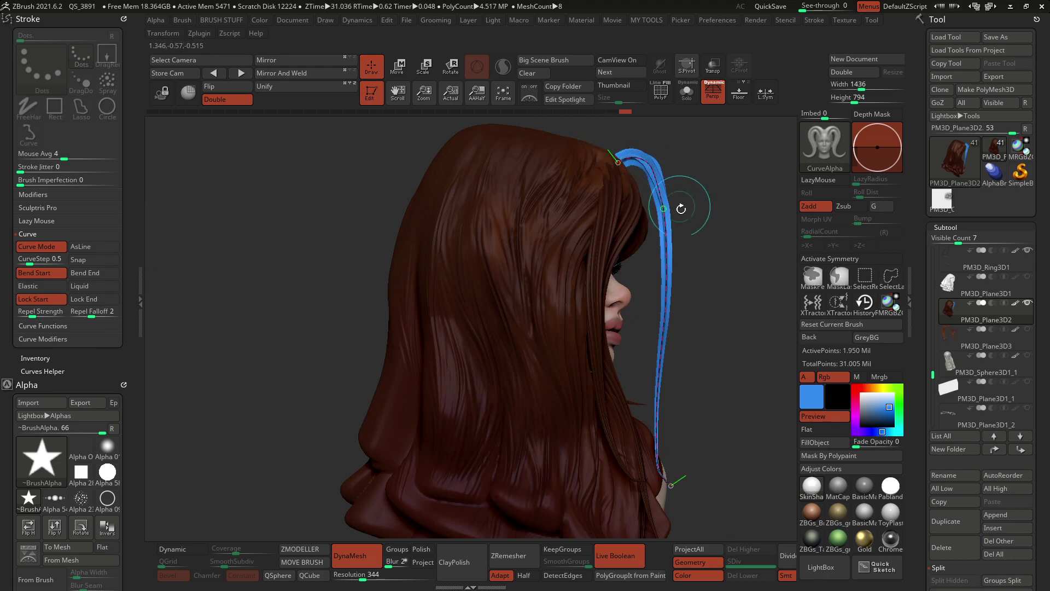
left_click_drag(697, 313, 611, 296)
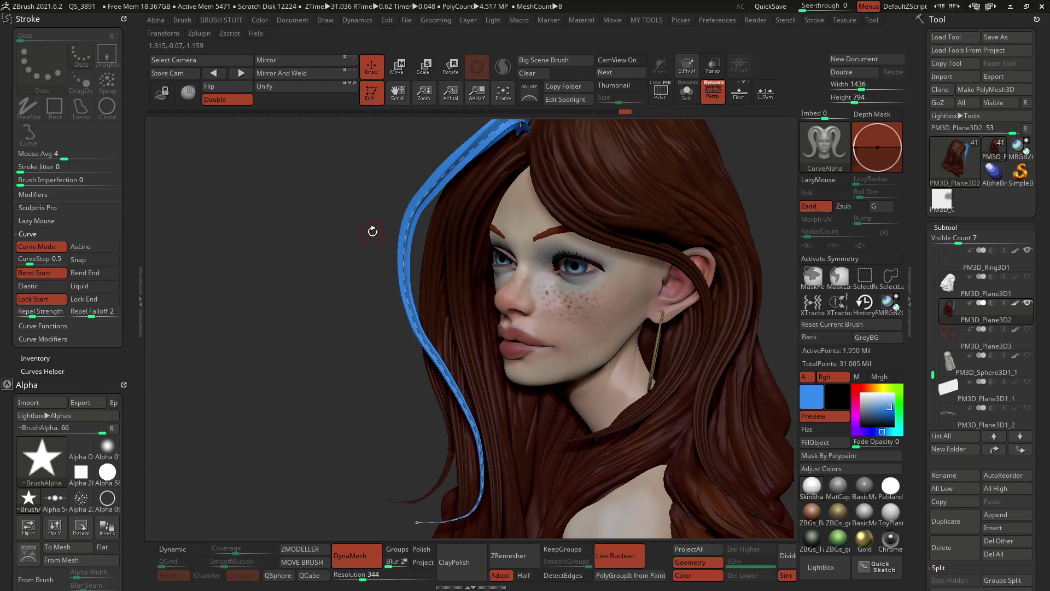
left_click_drag(349, 288, 333, 253, "alt")
mouse_move(388, 186)
left_mouse_down("alt")
mouse_move(376, 221)
mouse_move(385, 205)
mouse_move(451, 176)
mouse_move(388, 198)
mouse_move(389, 228)
mouse_move(416, 254)
mouse_move(400, 274)
mouse_move(376, 268)
mouse_move(353, 235)
mouse_move(344, 241)
left_mouse_up("alt")
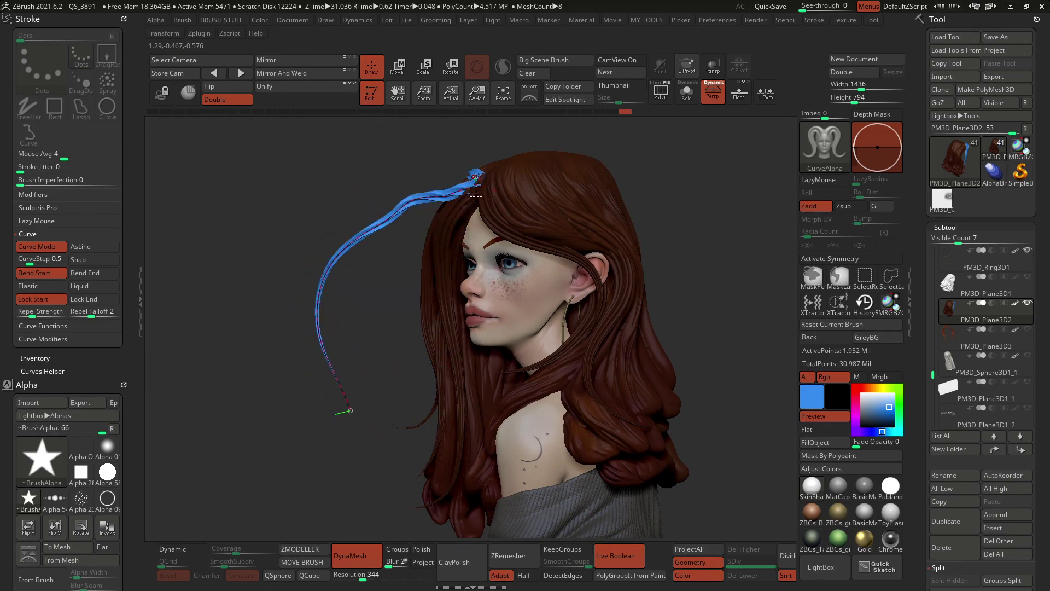
Step: Undo the last curve changes and bend the middle of the blue strand outward in front of the face
key("ctrl+z")
key("ctrl+z")
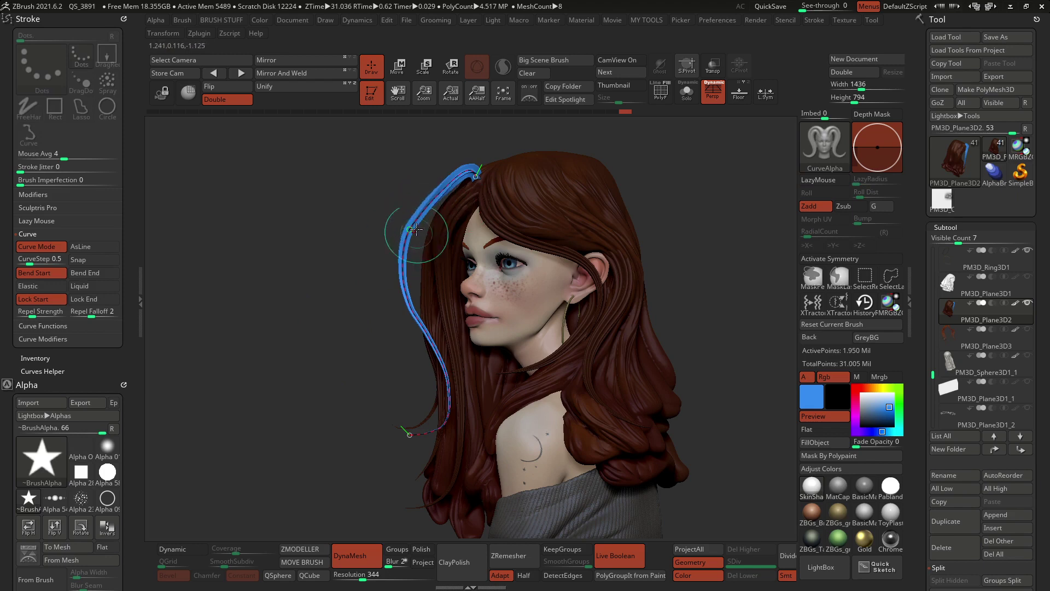
mouse_move(416, 230)
left_mouse_down()
mouse_move(387, 276)
mouse_move(402, 278)
mouse_move(378, 257)
mouse_move(387, 212)
mouse_move(348, 205)
left_mouse_up()
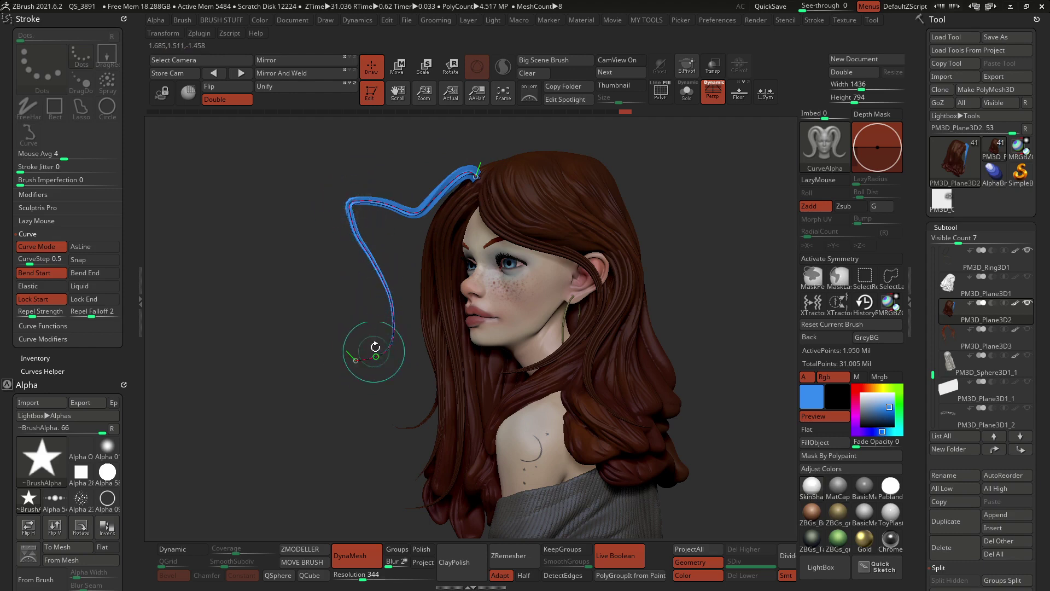
mouse_move(346, 200)
left_mouse_down()
mouse_move(314, 191)
mouse_move(360, 162)
mouse_move(337, 222)
left_mouse_up()
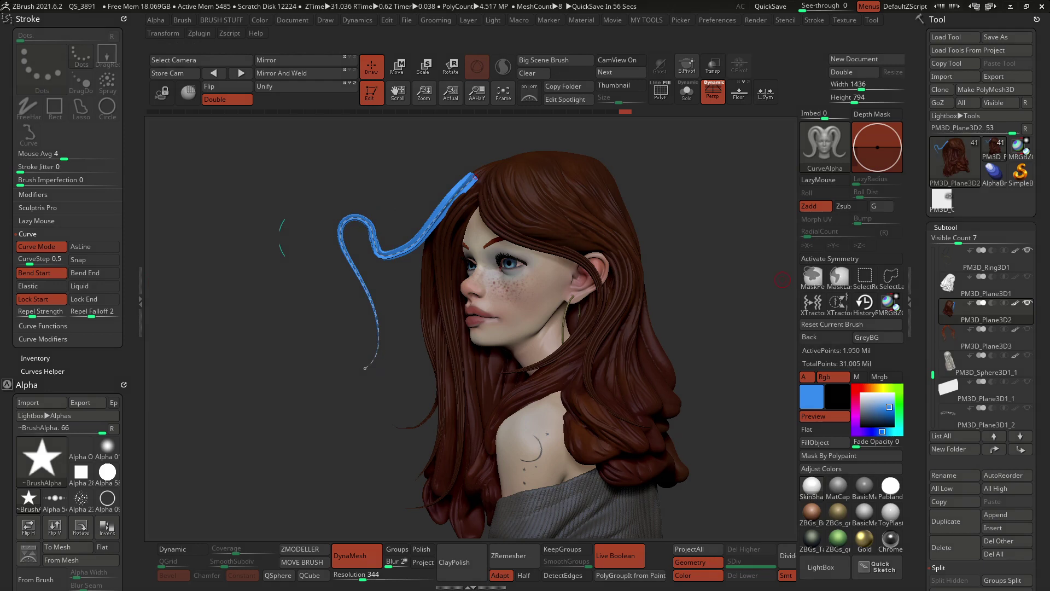
Step: Annotate the strand's Start, Mid and End with the screen pen, circle Bend Start and Bend End, and clear the markings
mouse_move(1049, 138)
left_mouse_down()
mouse_move(803, 118)
mouse_move(774, 139)
left_mouse_up()
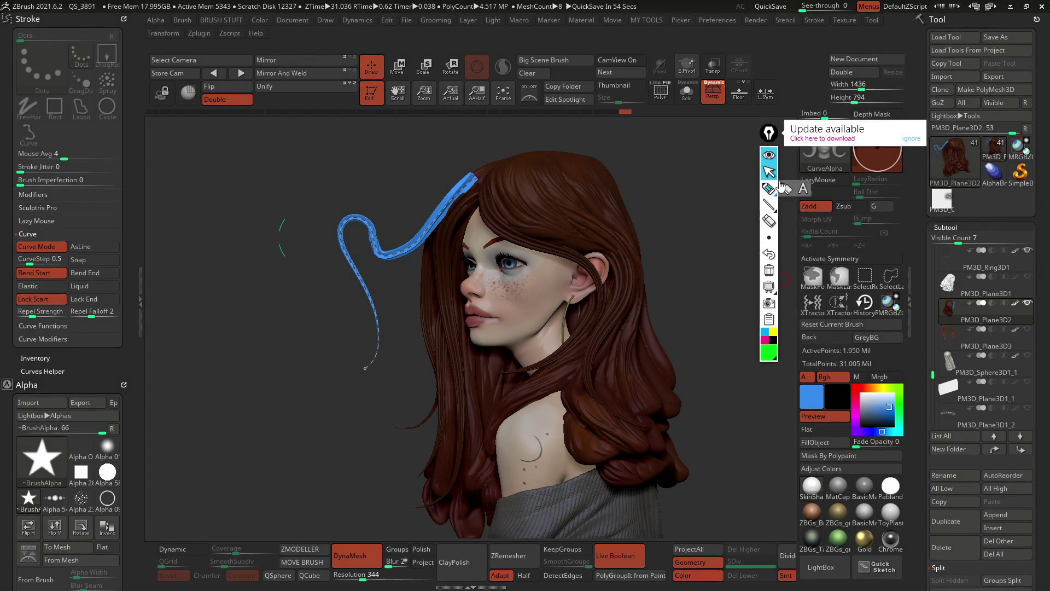
left_click(912, 139)
left_click(769, 189)
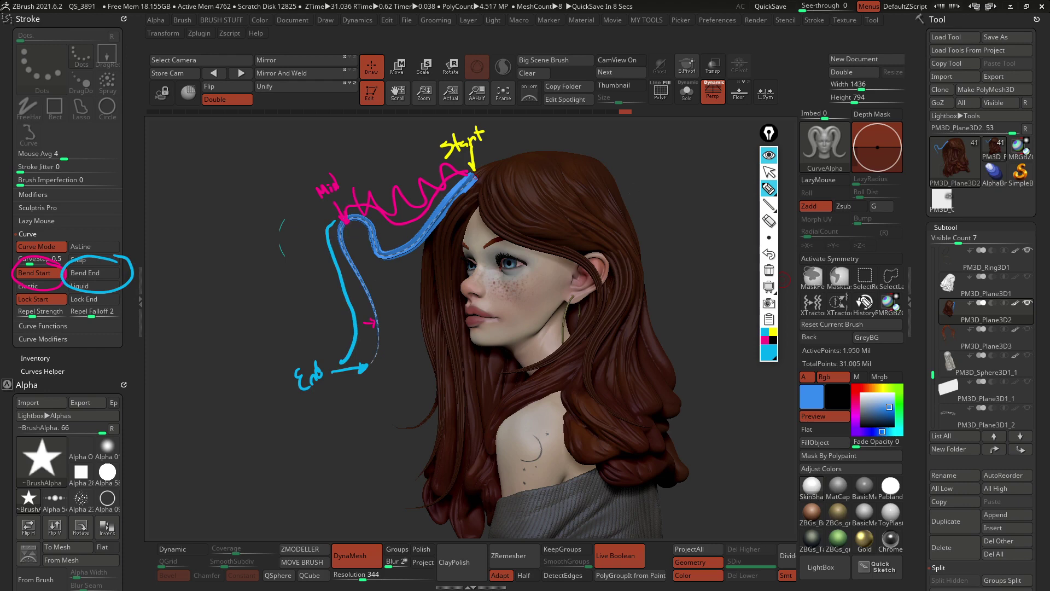
left_click(771, 271)
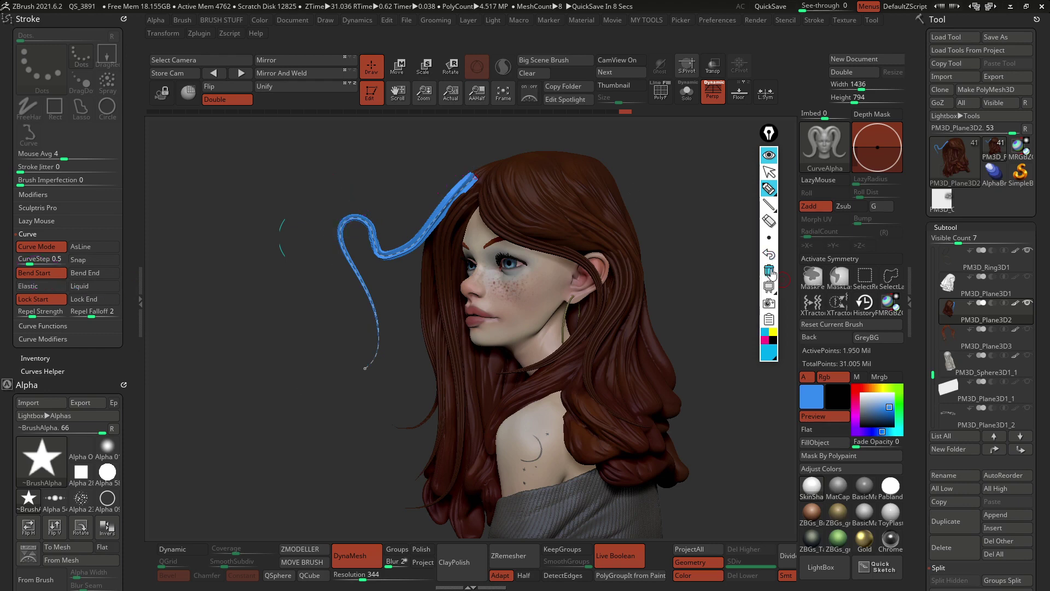
left_click(769, 157)
Step: Enable Bend End for the curve and bend the blue strand's middle, tip and upper part in front of the face
left_click_drag(289, 160, 325, 164)
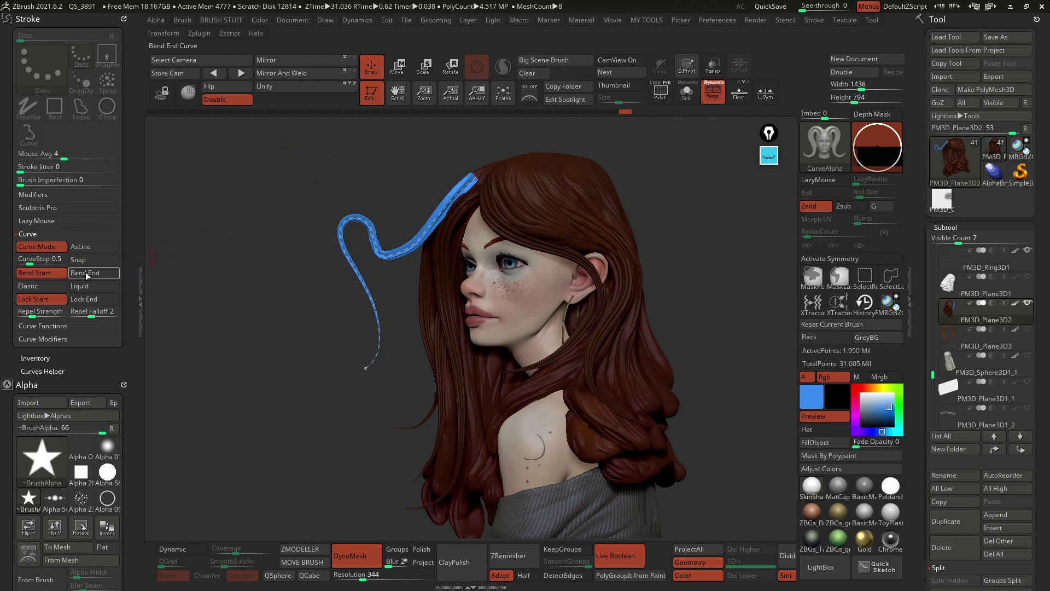
left_click(104, 273)
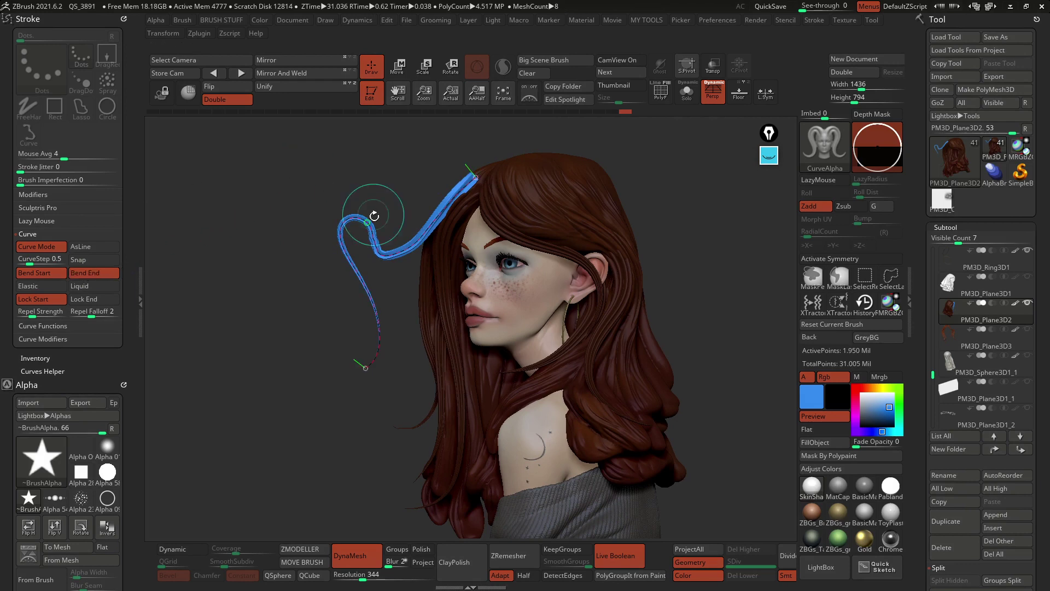
mouse_move(350, 210)
left_mouse_down()
mouse_move(340, 181)
mouse_move(317, 230)
mouse_move(352, 325)
mouse_move(335, 247)
mouse_move(347, 227)
mouse_move(312, 241)
mouse_move(313, 198)
mouse_move(347, 335)
mouse_move(272, 244)
mouse_move(331, 238)
mouse_move(432, 257)
mouse_move(375, 290)
mouse_move(404, 226)
left_mouse_up()
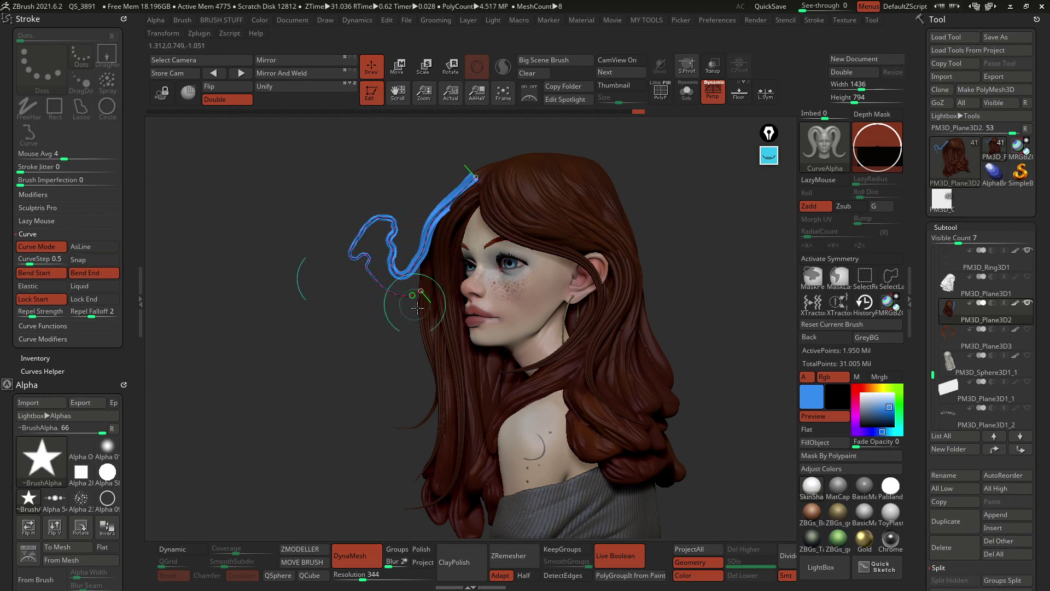
mouse_move(406, 276)
left_mouse_down()
mouse_move(389, 220)
mouse_move(409, 266)
left_mouse_up()
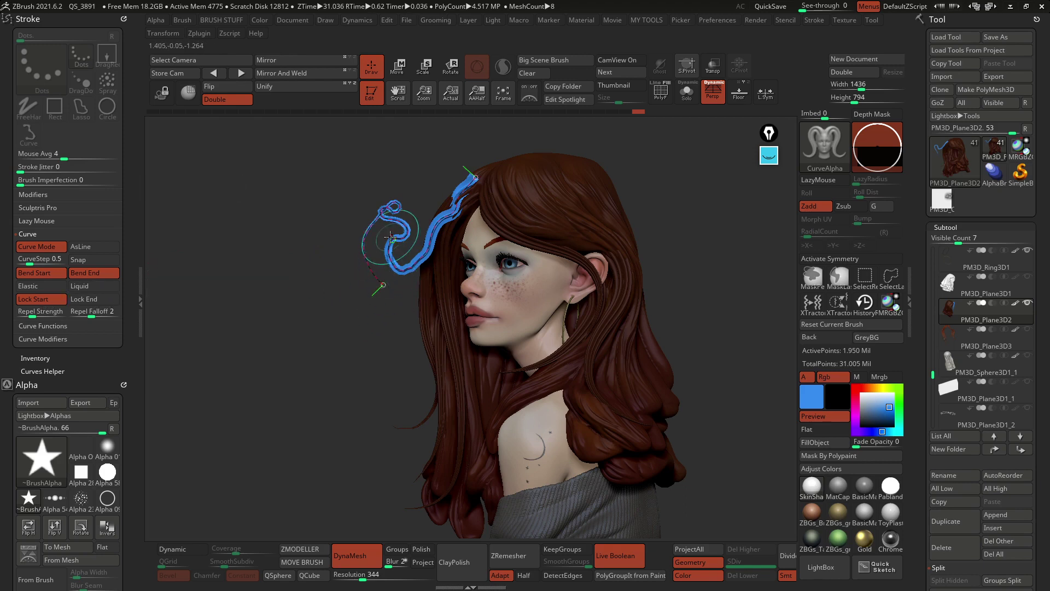
left_click_drag(383, 287, 244, 283)
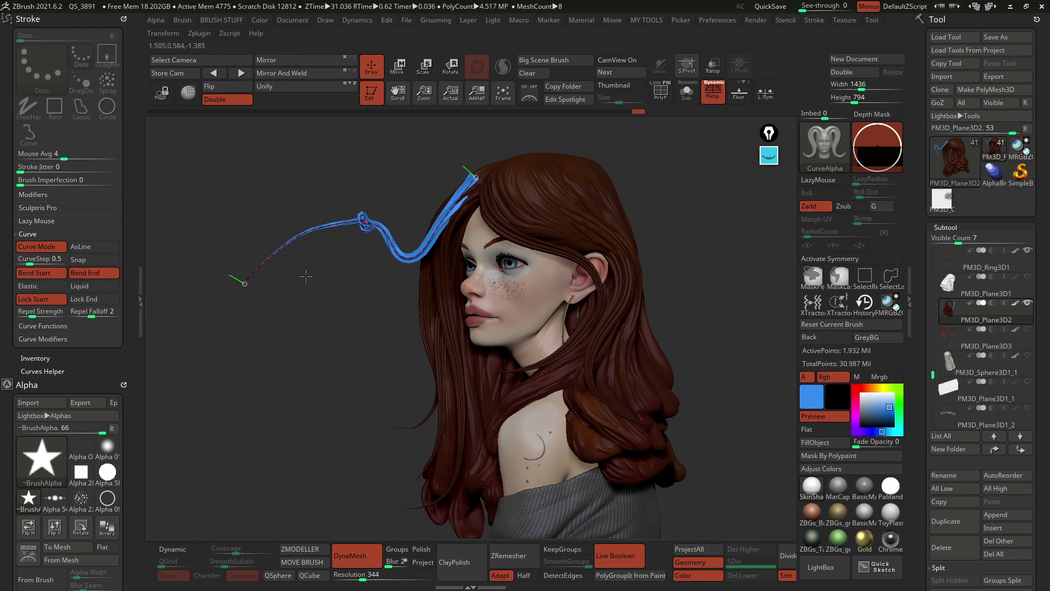
left_click_drag(441, 223, 406, 162)
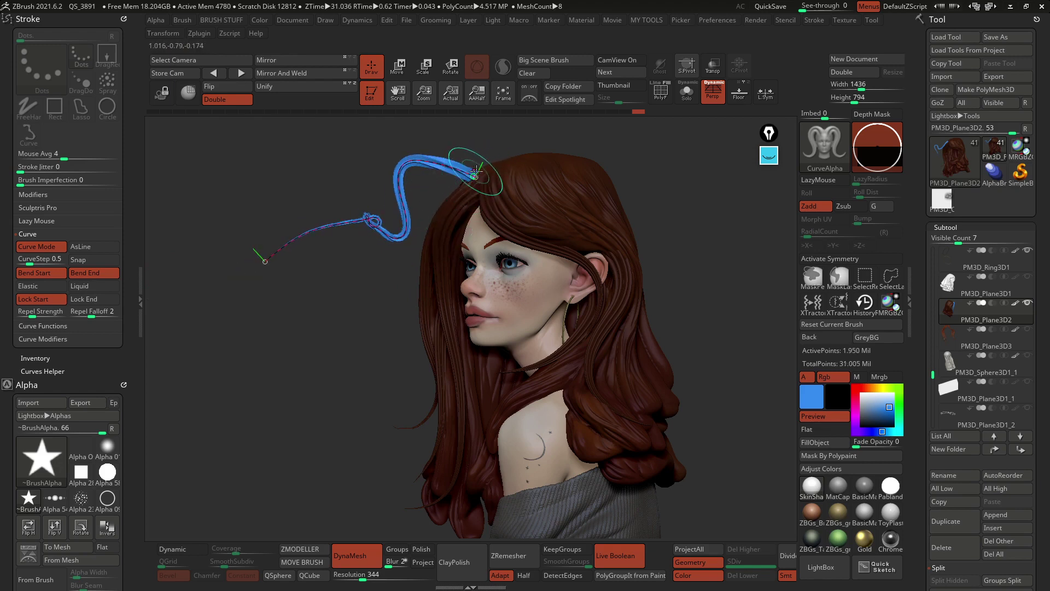
left_click(283, 263)
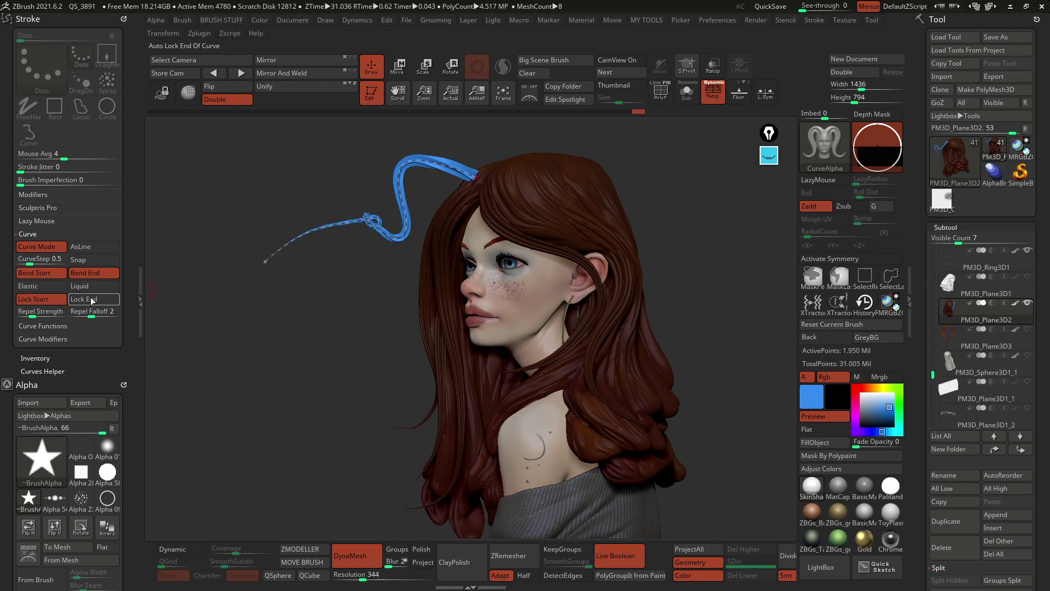
Step: Swing the unlocked tip of the blue strand down beside the hair, repositioning it from several viewing angles
mouse_move(264, 258)
left_mouse_down()
mouse_move(392, 397)
mouse_move(437, 473)
left_mouse_up()
right_click_drag(460, 391, 581, 341)
left_click_drag(484, 439, 493, 476)
right_click_drag(566, 399, 422, 432)
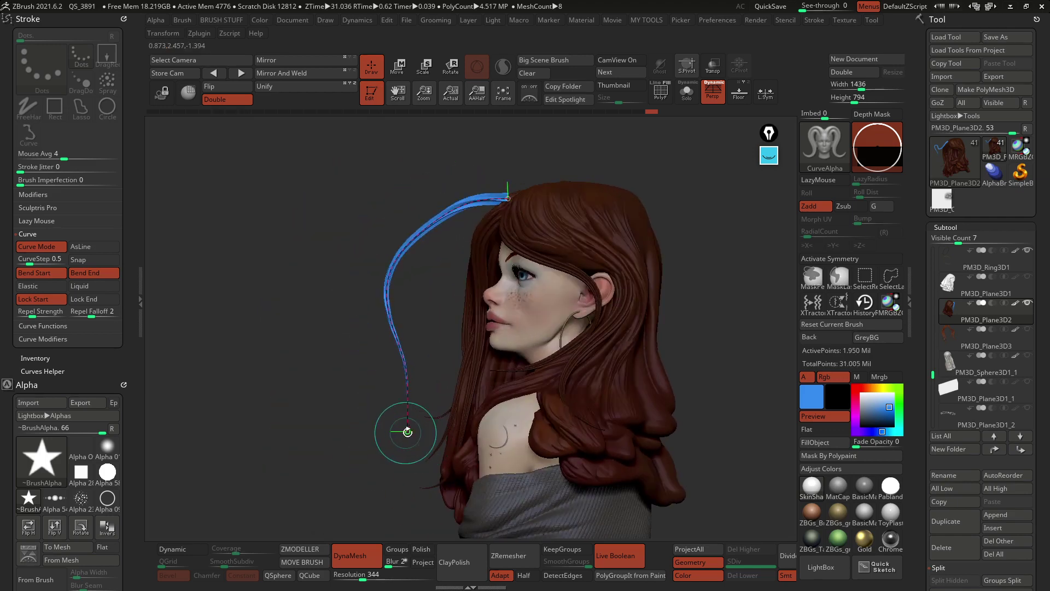
left_click_drag(406, 432, 448, 458)
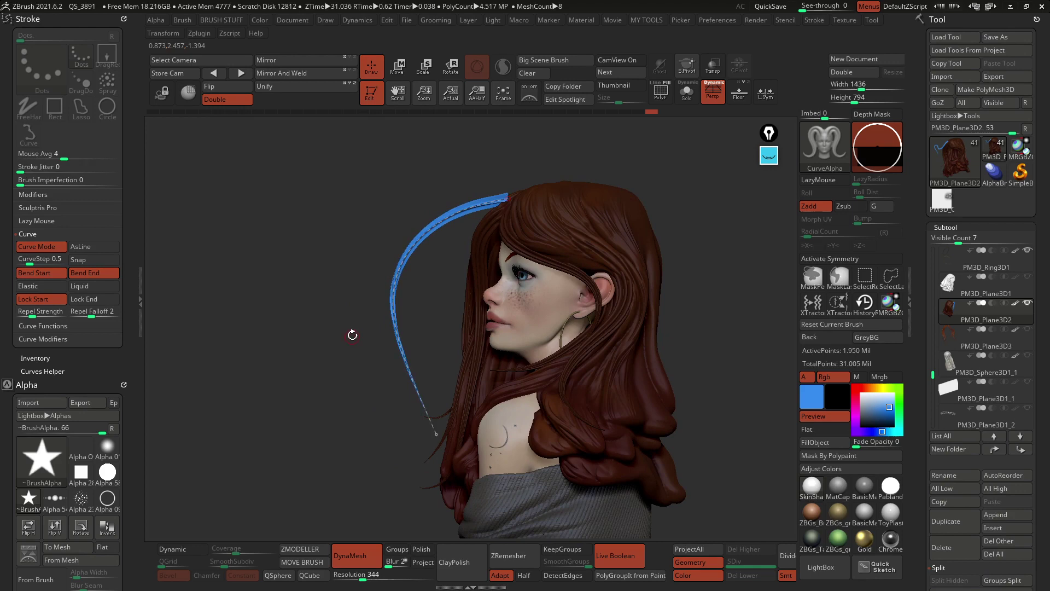
left_click_drag(352, 335, 398, 346)
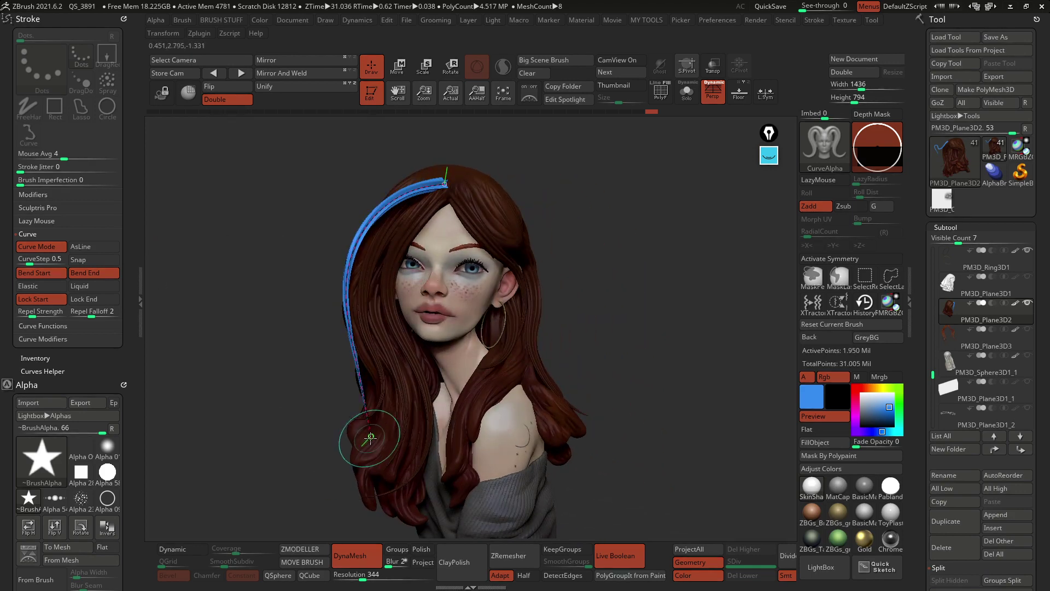
left_click_drag(370, 437, 374, 545)
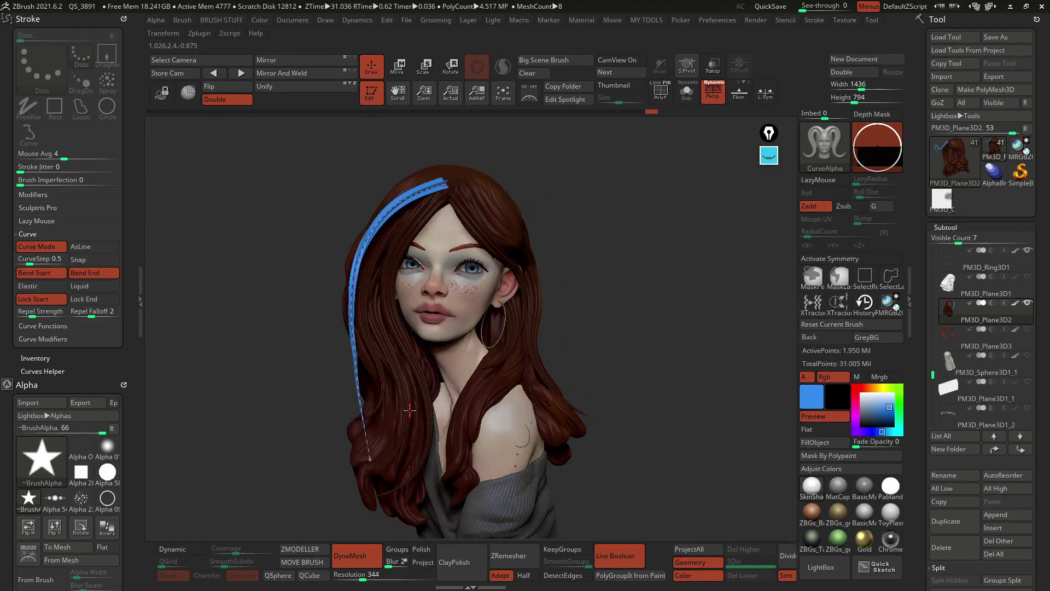
right_click_drag(384, 424, 465, 405)
left_click(504, 349)
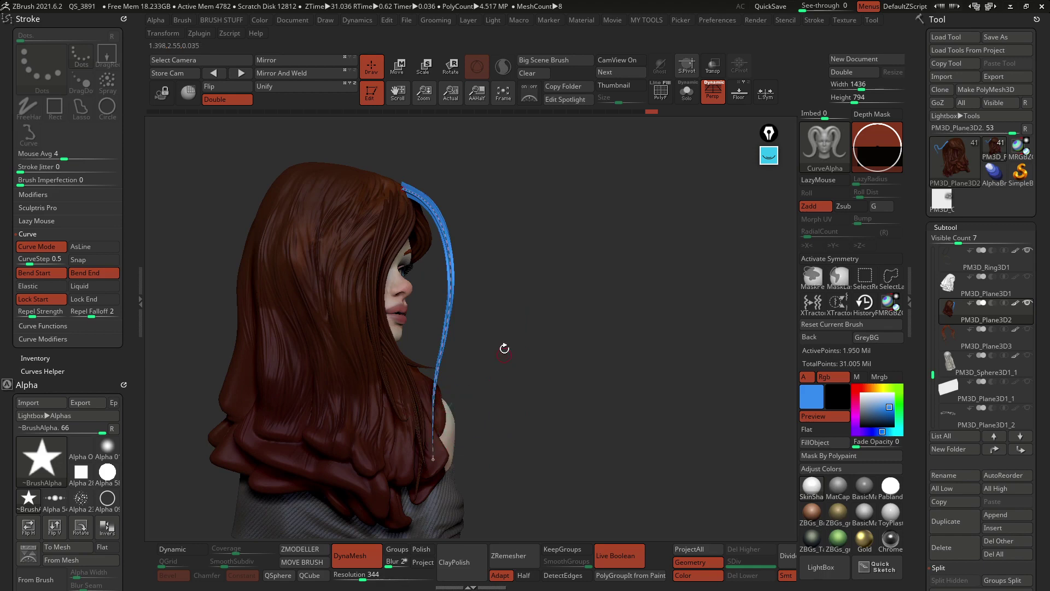
Step: Enable Lock End and reshape the blue strand's root, upper part and middle in front of the face
left_click(92, 299)
mouse_move(525, 237)
left_mouse_down()
mouse_move(513, 250)
mouse_move(324, 257)
mouse_move(441, 283)
mouse_move(474, 383)
mouse_move(291, 251)
mouse_move(336, 314)
mouse_move(298, 313)
left_mouse_up()
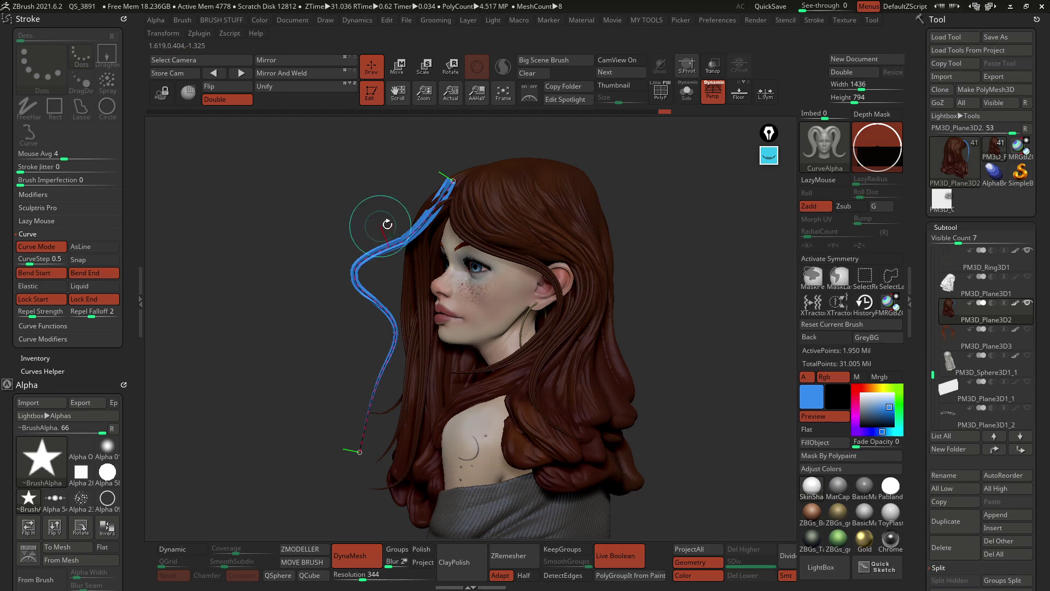
left_click_drag(403, 240, 376, 210)
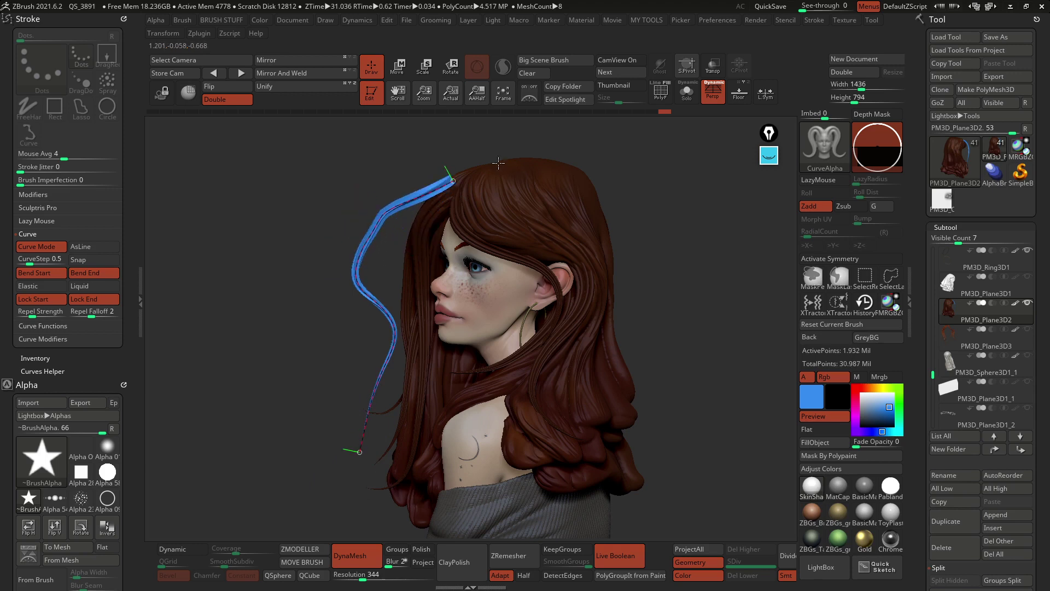
left_click_drag(453, 182, 455, 191)
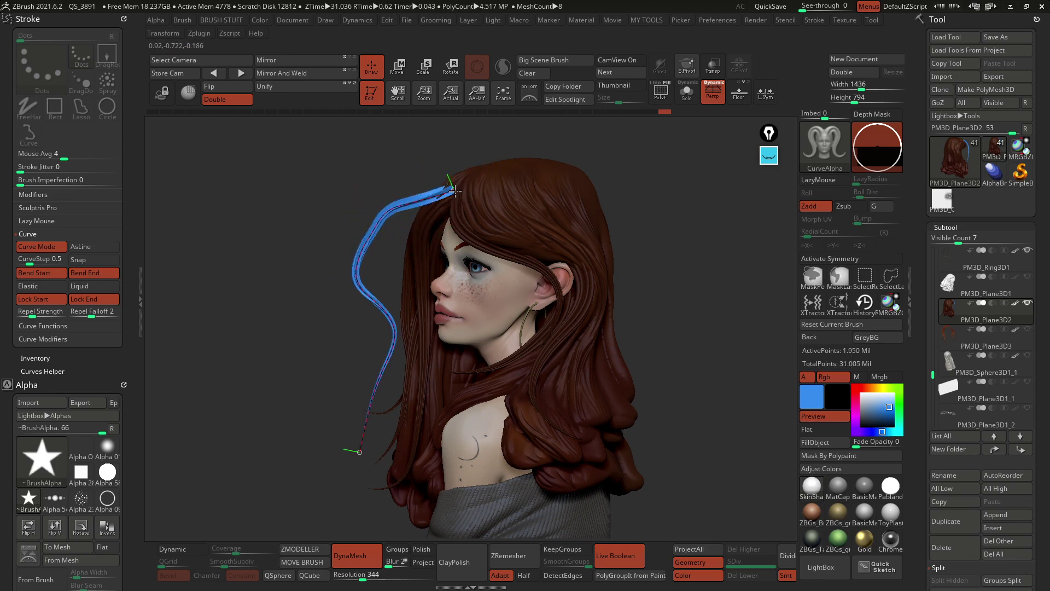
left_click_drag(386, 211, 404, 244)
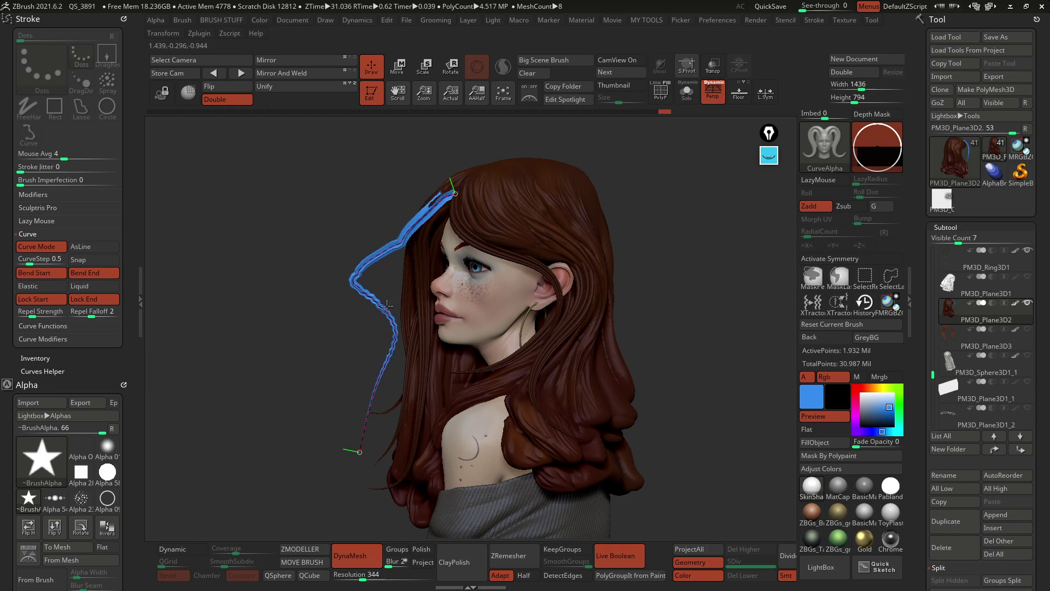
left_click_drag(377, 299, 381, 345)
Step: Pull the strand's middle and lower sections back toward the hair beside the cheek and neck
mouse_move(328, 318)
left_mouse_down()
mouse_move(472, 270)
mouse_move(455, 257)
left_mouse_up()
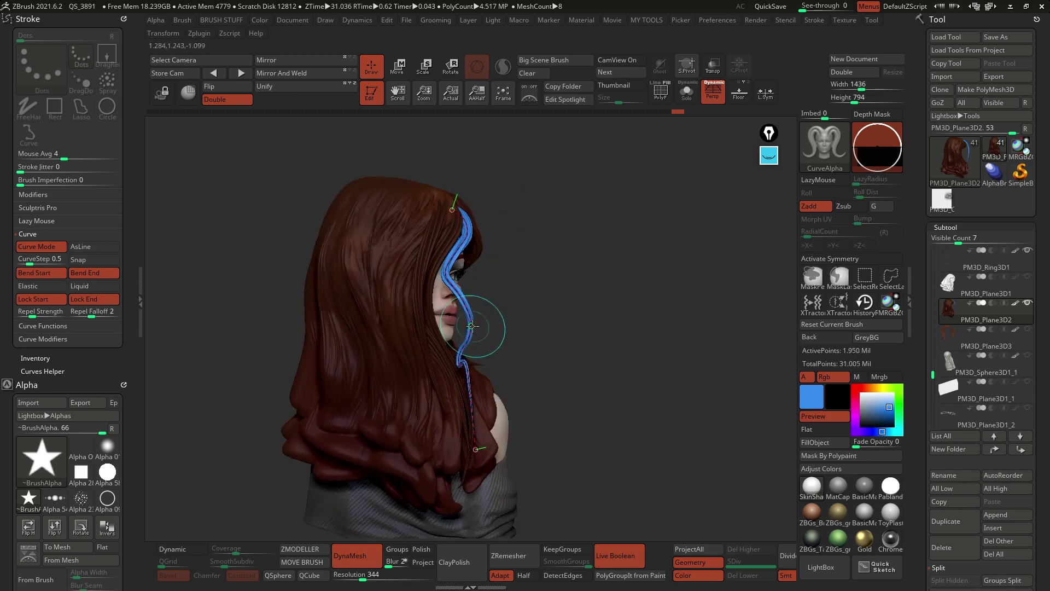
left_click_drag(474, 326, 462, 323)
left_click_drag(548, 328, 463, 323)
left_click_drag(456, 376, 474, 390)
left_click_drag(350, 307, 438, 306)
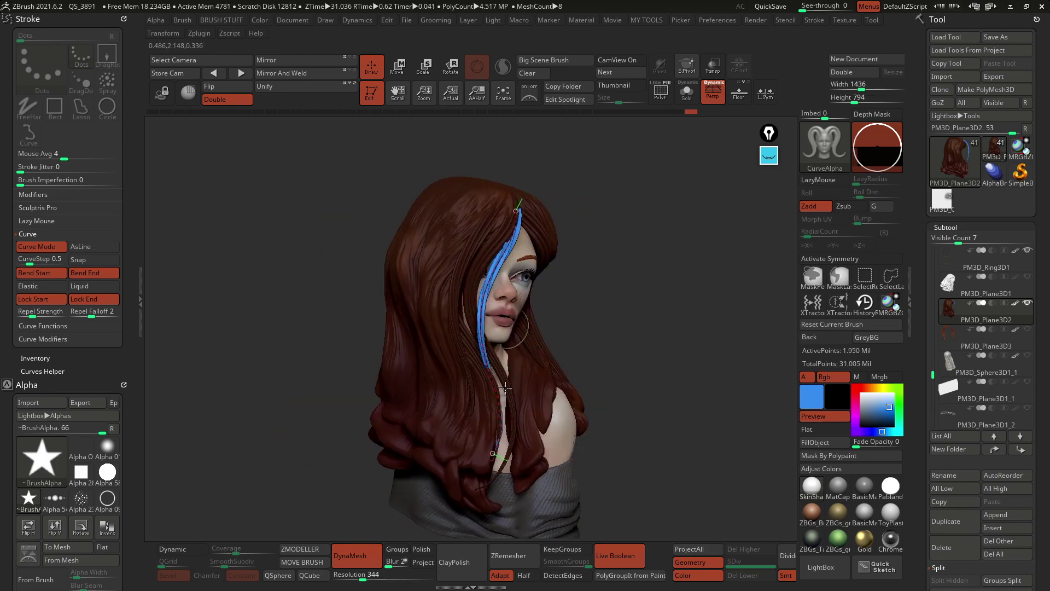
left_click_drag(515, 378, 501, 389)
Step: Adjust the upper half of the blue strand so it arcs from the parting past the forehead
mouse_move(750, 296)
left_mouse_down()
mouse_move(671, 293)
mouse_move(679, 328)
left_mouse_up()
left_click_drag(551, 218, 465, 219)
left_click_drag(509, 208, 475, 246)
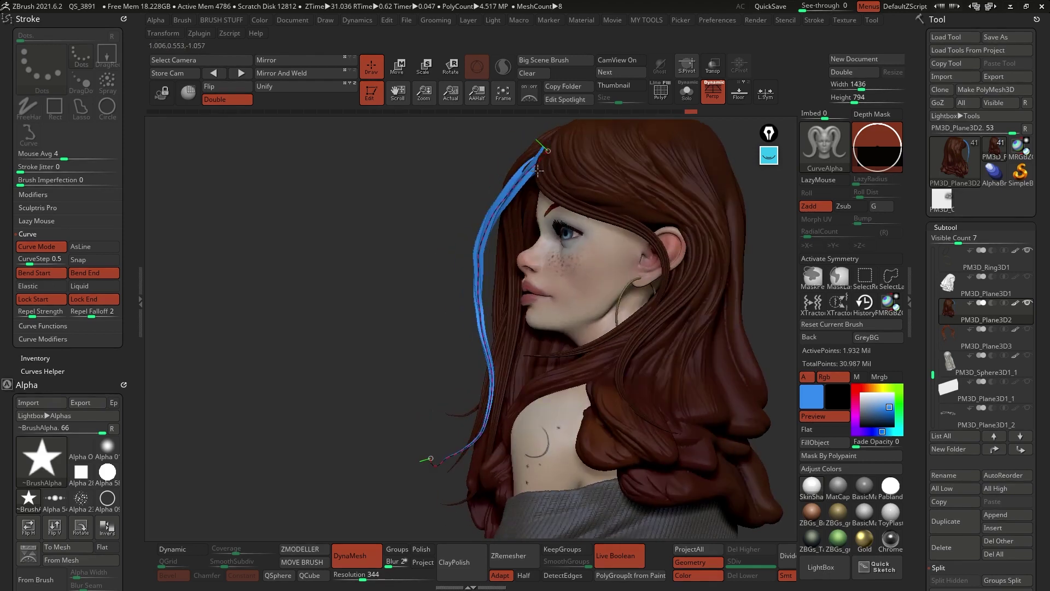
left_click_drag(529, 163, 520, 154)
left_click_drag(415, 186, 517, 184)
mouse_move(475, 251)
left_mouse_down()
mouse_move(488, 314)
mouse_move(551, 253)
mouse_move(481, 230)
mouse_move(448, 194)
left_mouse_up()
key("ctrl+n")
Step: Refine the strand near the forehead and move its middle section closer to the hair beside the mouth
right_click_drag(477, 216, 418, 218)
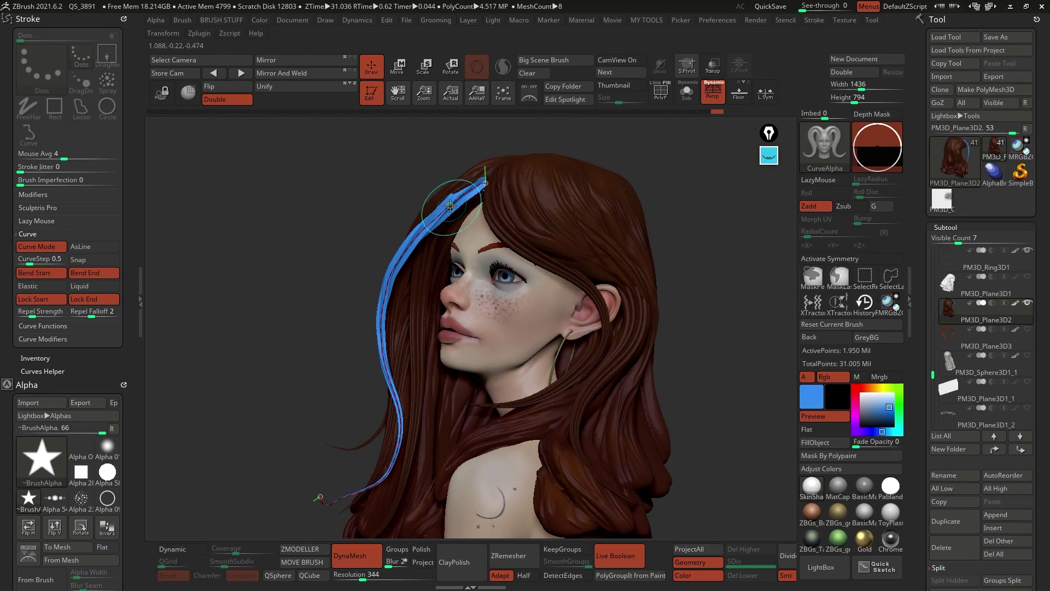
left_click_drag(451, 207, 444, 199)
left_click_drag(386, 361, 399, 362)
right_click_drag(428, 341, 525, 347)
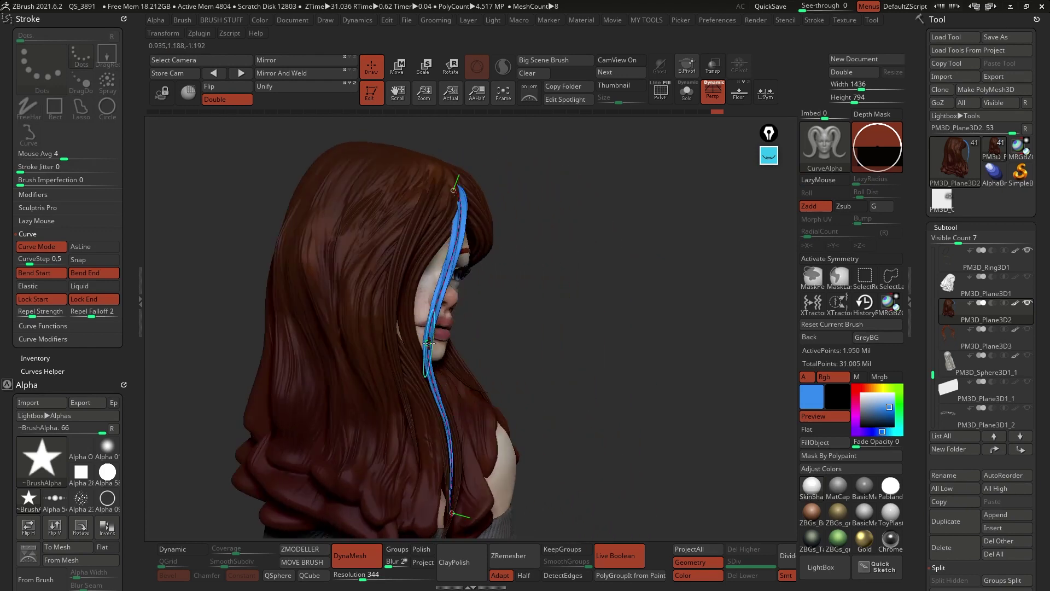
left_click_drag(432, 323, 418, 317)
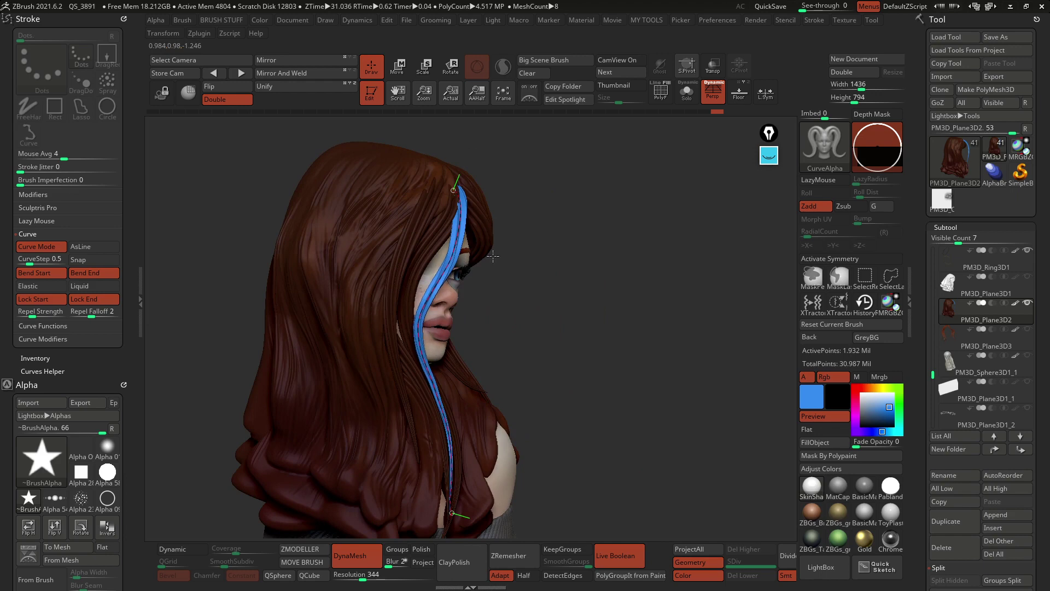
right_click_drag(477, 238, 379, 230)
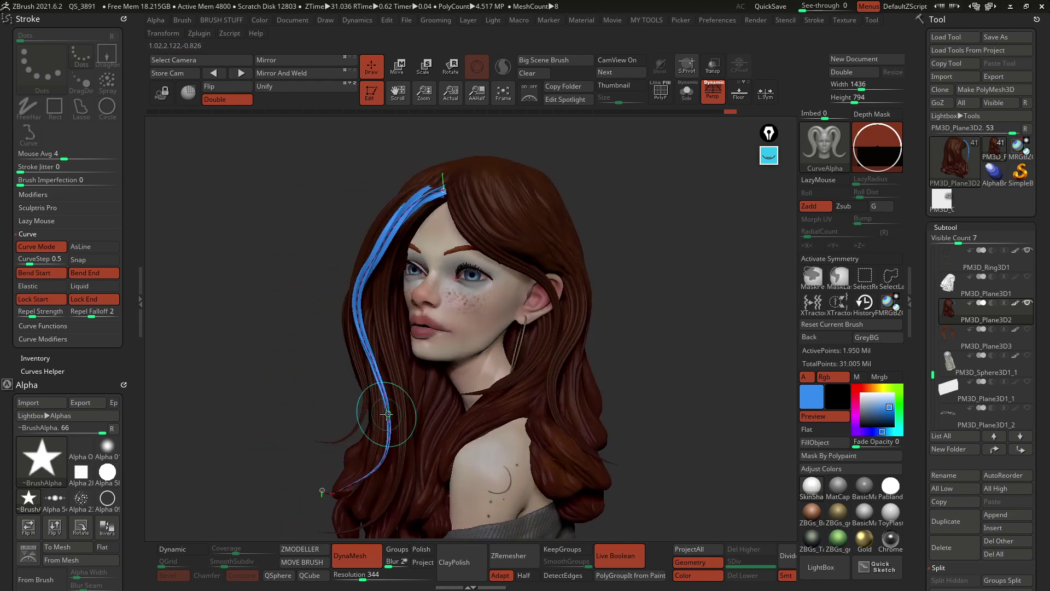
Step: Reposition the lower section of the blue strand and its tip against the hair above the shoulder
left_click_drag(387, 415, 382, 389)
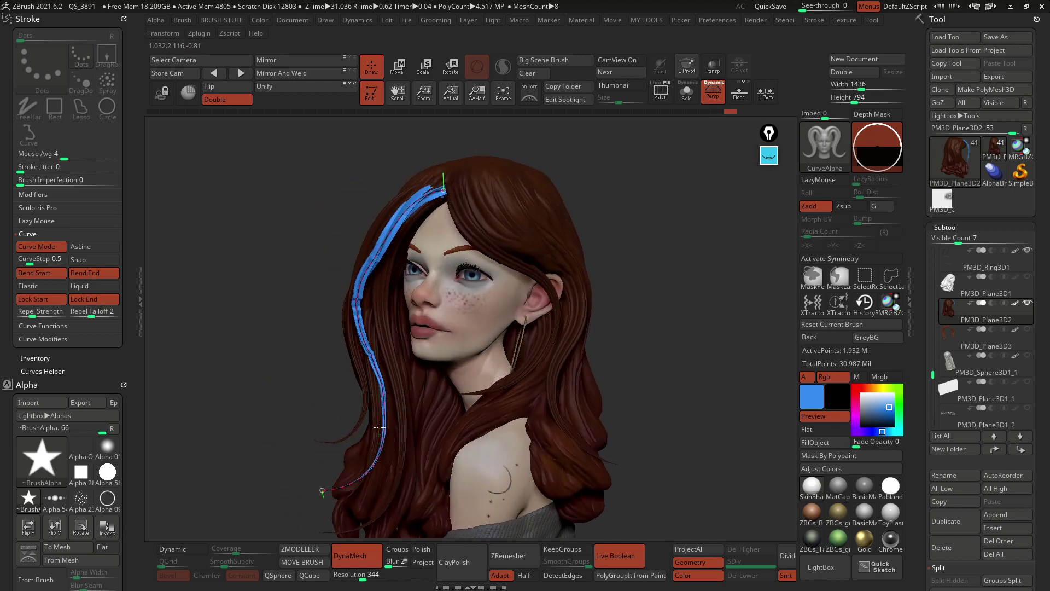
left_click_drag(379, 427, 397, 437)
left_click_drag(320, 493, 347, 483)
Step: Smooth the jagged curve along the length of the blue strand into a clean flow beside the face
mouse_move(429, 426)
right_mouse_down()
mouse_move(495, 438)
mouse_move(488, 361)
right_mouse_up()
right_click_drag(508, 241, 431, 220)
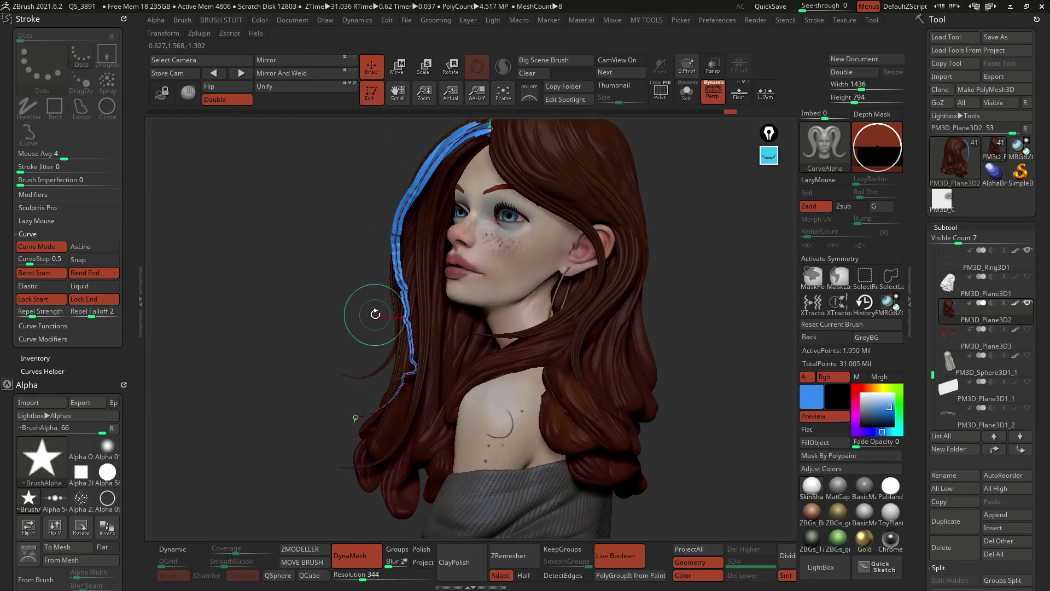
left_click(277, 247)
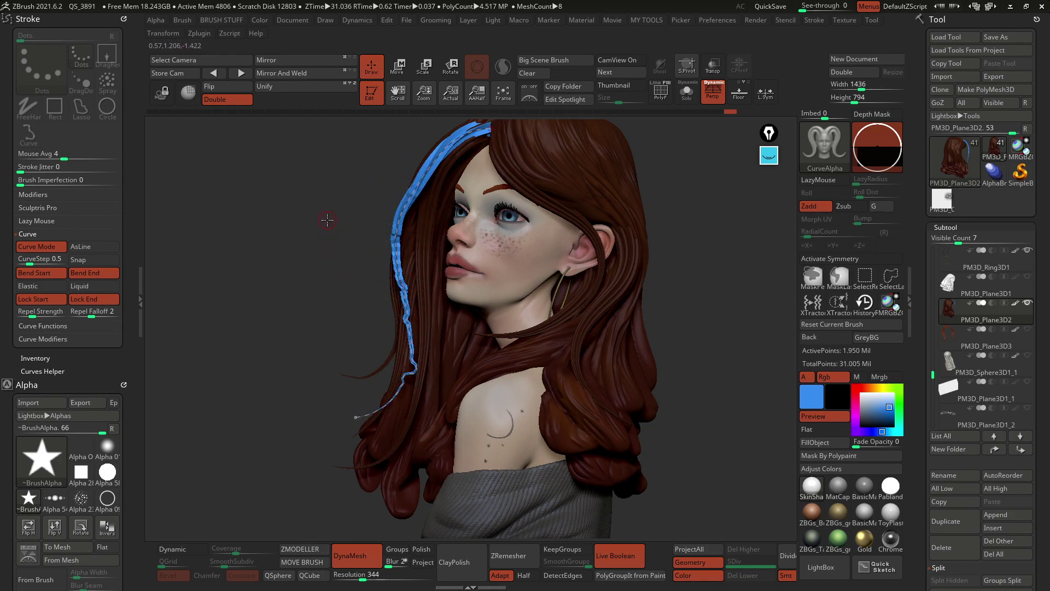
left_click_drag(327, 220, 305, 274)
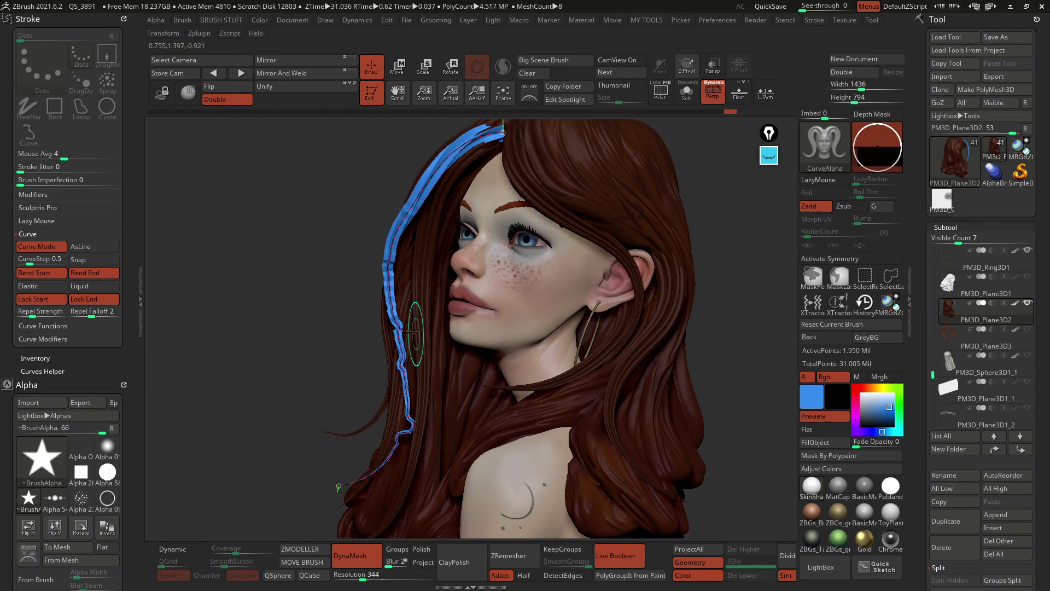
left_click(387, 277)
mouse_move(387, 276)
left_mouse_down("shift")
mouse_move(402, 222)
mouse_move(393, 356)
left_mouse_up("shift")
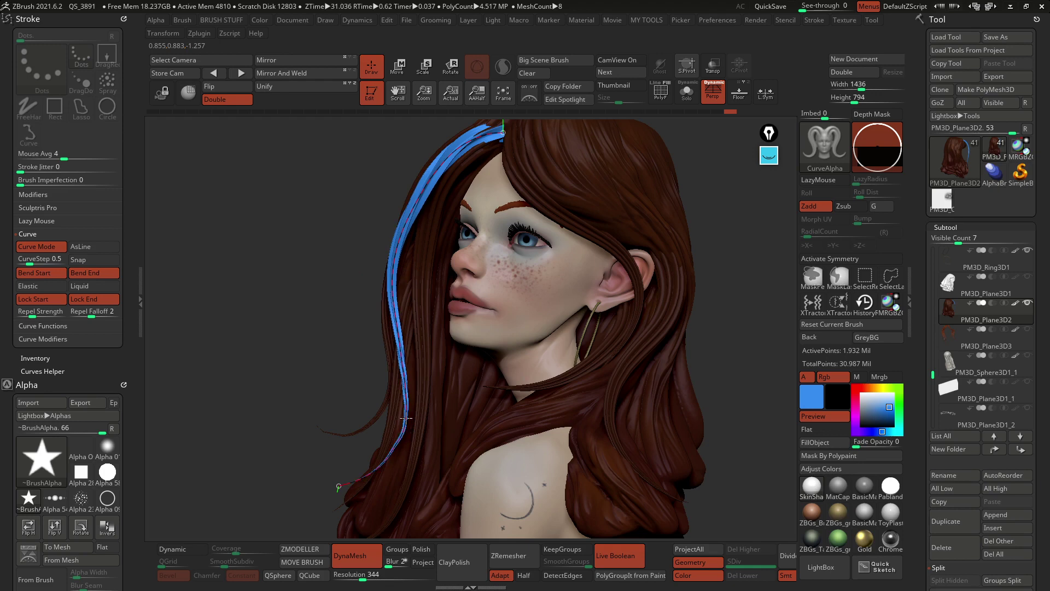
left_click_drag(391, 309, 389, 247)
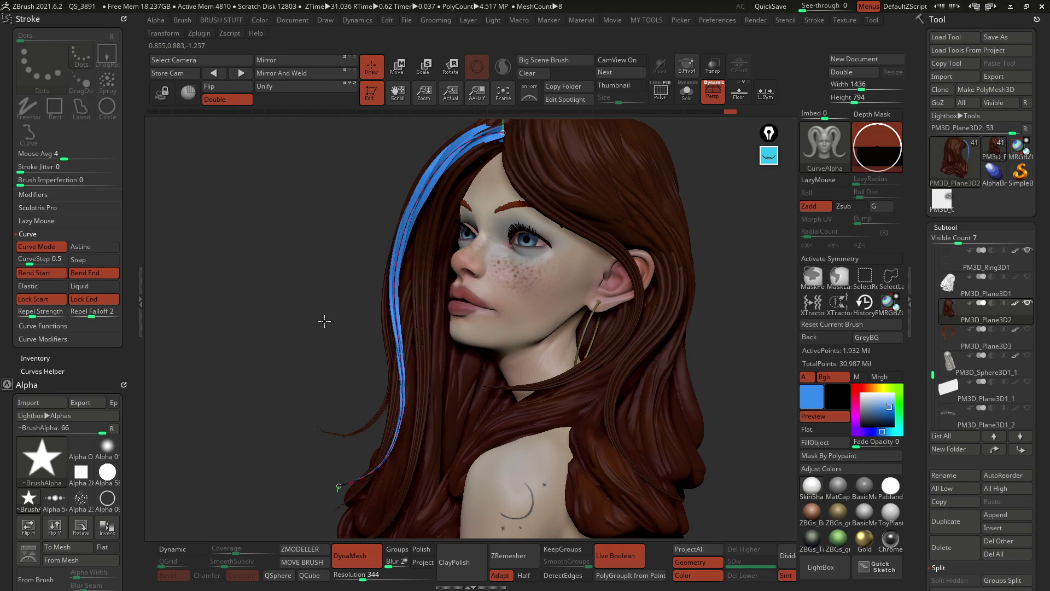
Step: Widen the blue strand into a broad ribbon by enlarging the draw size and reapplying the brush to its curve
left_click_drag(399, 331, 408, 358)
left_click_drag(345, 334, 496, 288)
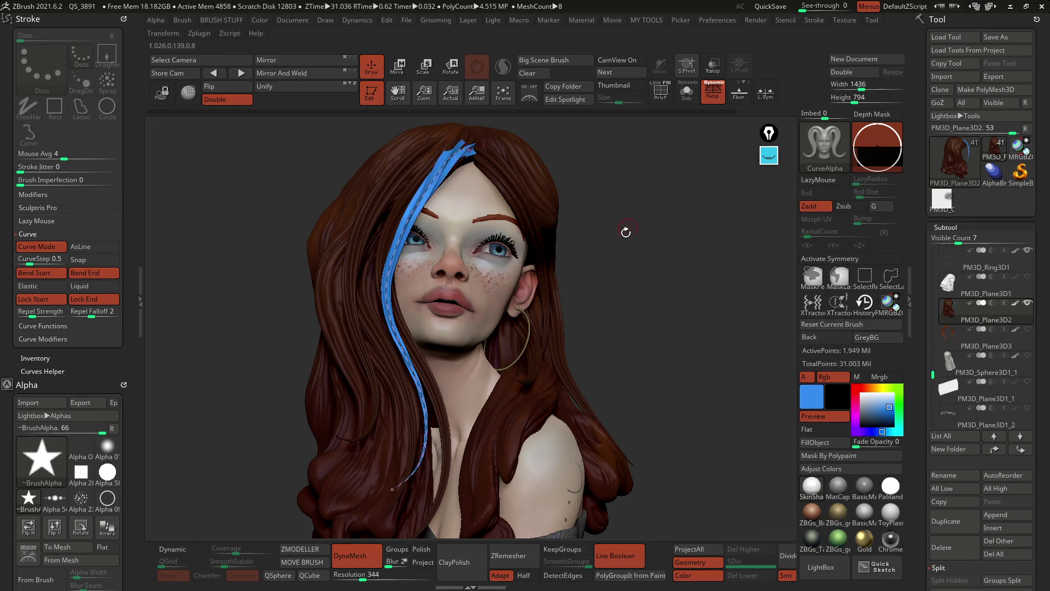
left_click_drag(658, 208, 638, 192)
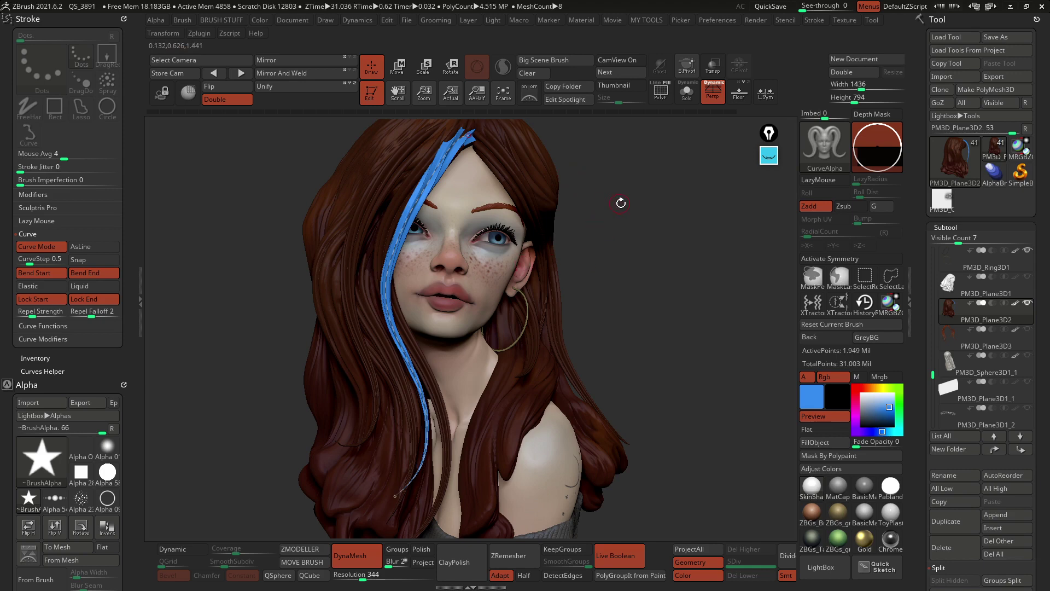
key("space")
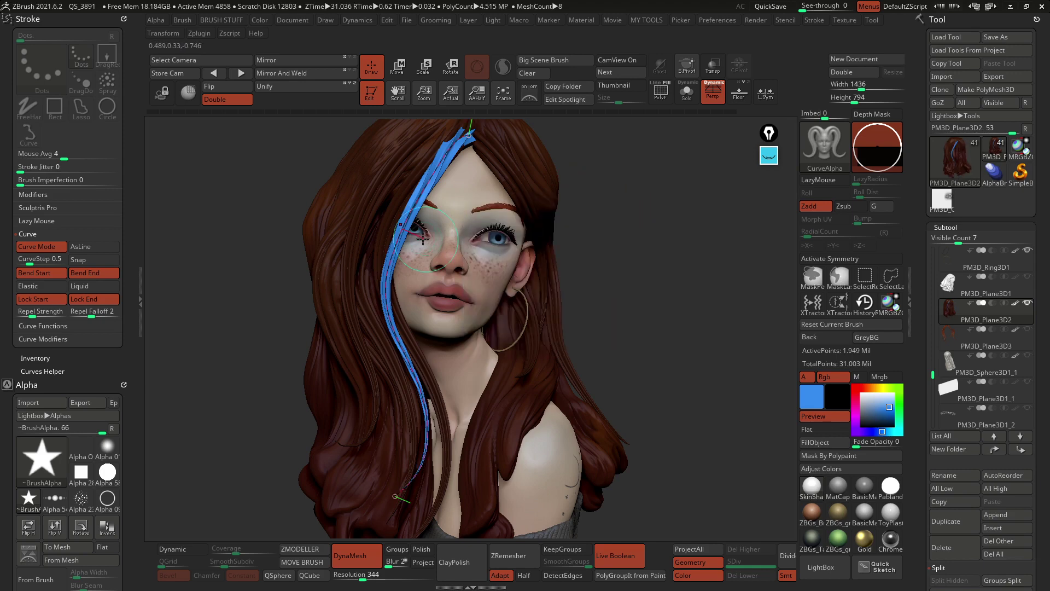
left_click(408, 229)
left_click_drag(620, 234, 572, 235)
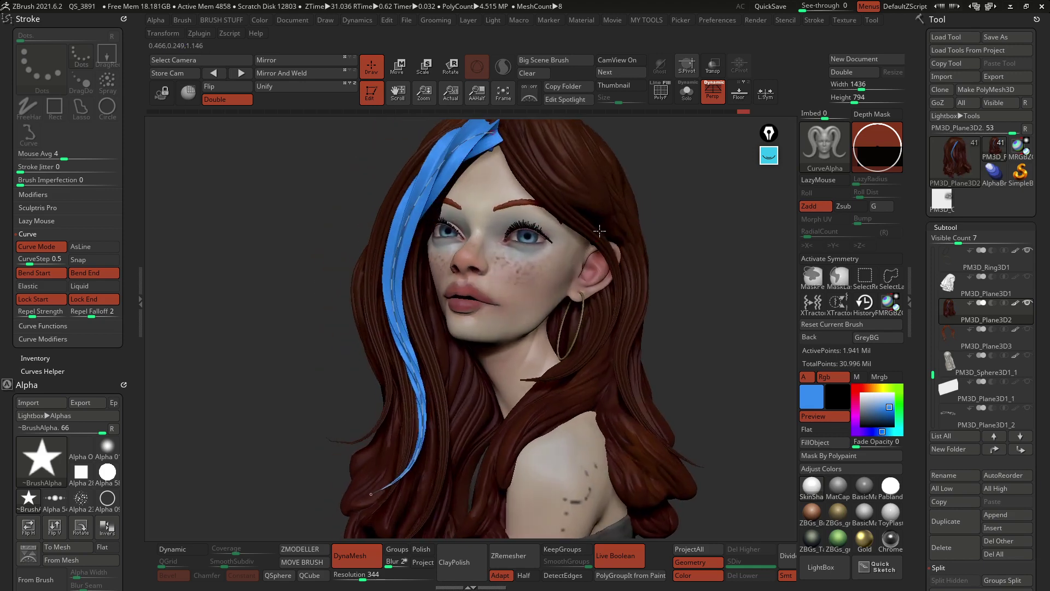
left_click_drag(243, 300, 269, 275)
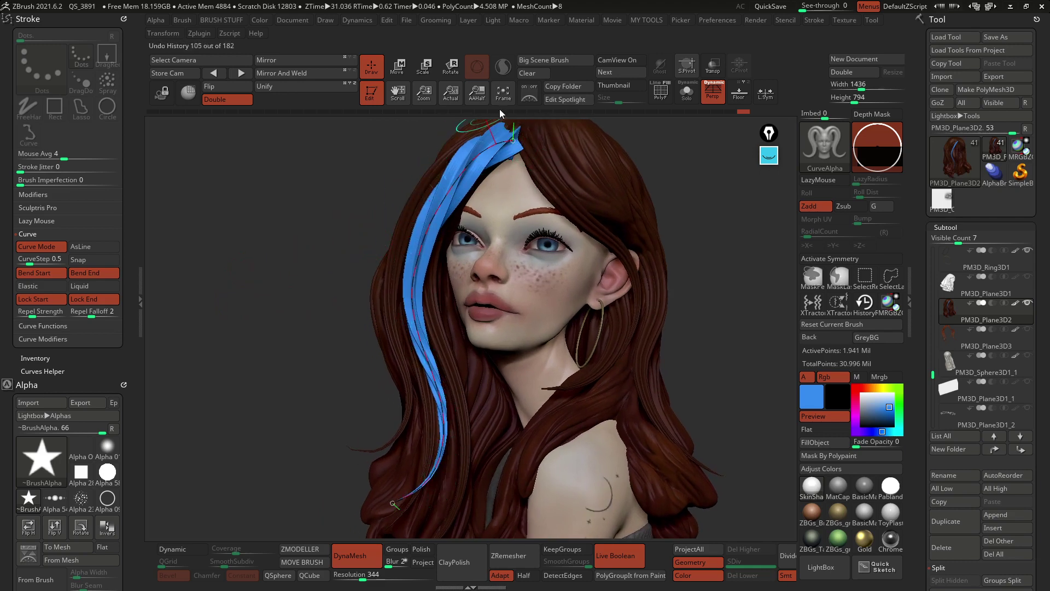
Step: Switch to a Plane3D primitive and convert it to a PolyMesh3D, viewed squarely from the front
left_click_drag(71, 366, 73, 217)
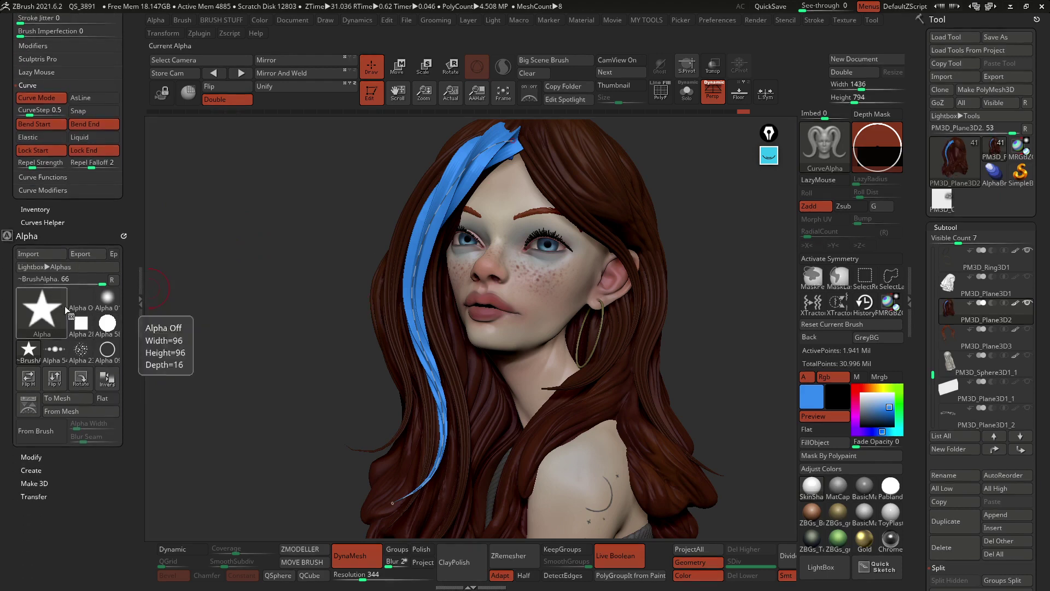
left_click(43, 310)
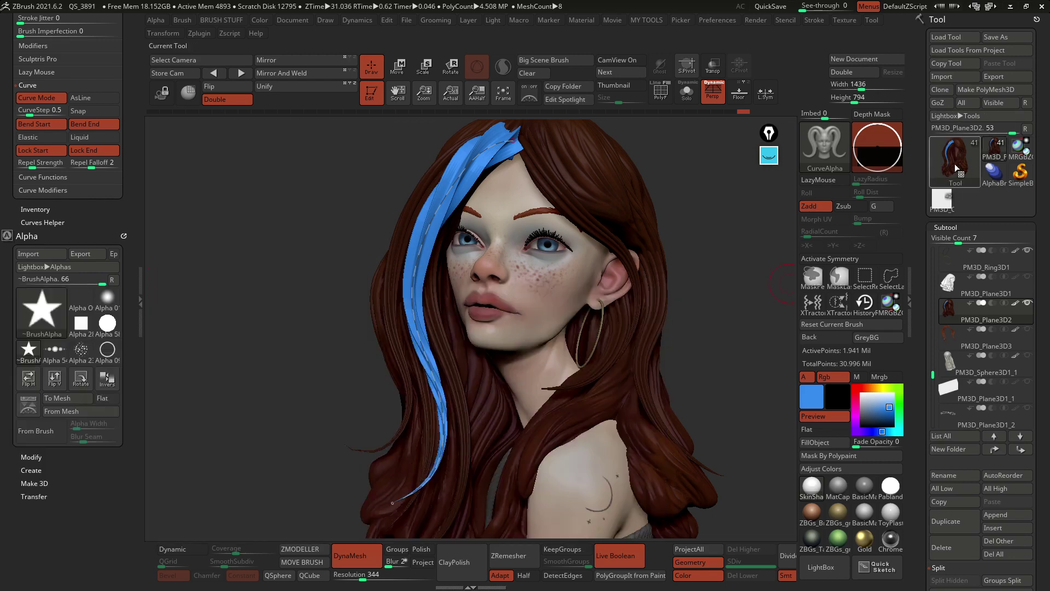
left_click(954, 163)
left_click(897, 163)
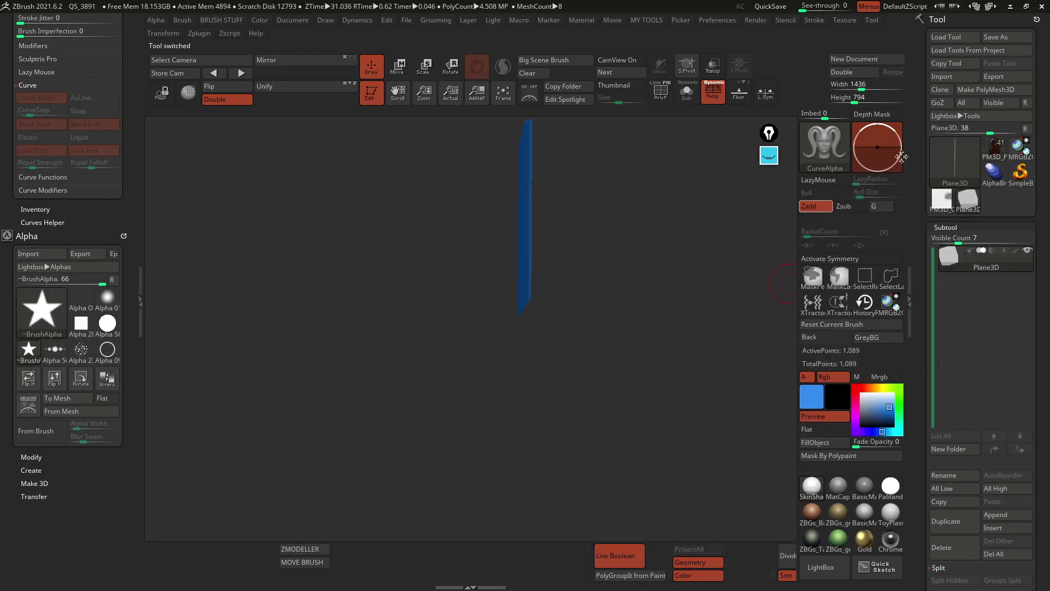
left_click(986, 90)
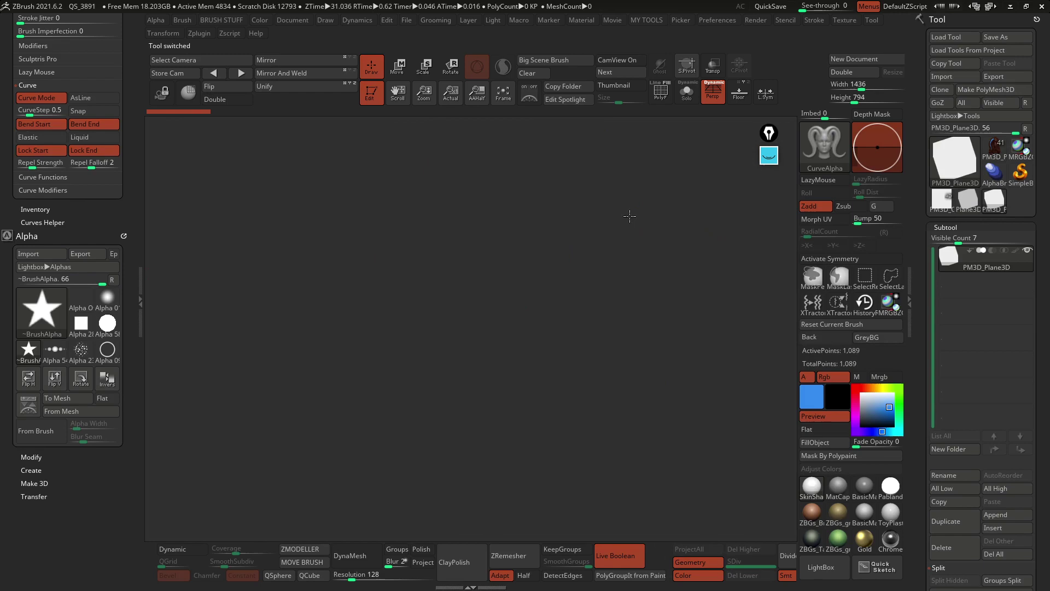
left_click_drag(630, 216, 680, 216, "shift")
left_click_drag(657, 179, 630, 250, "alt")
Step: Choose MeshExtrudePropDepth as the masking brush
key("ctrl")
key("ctrl")
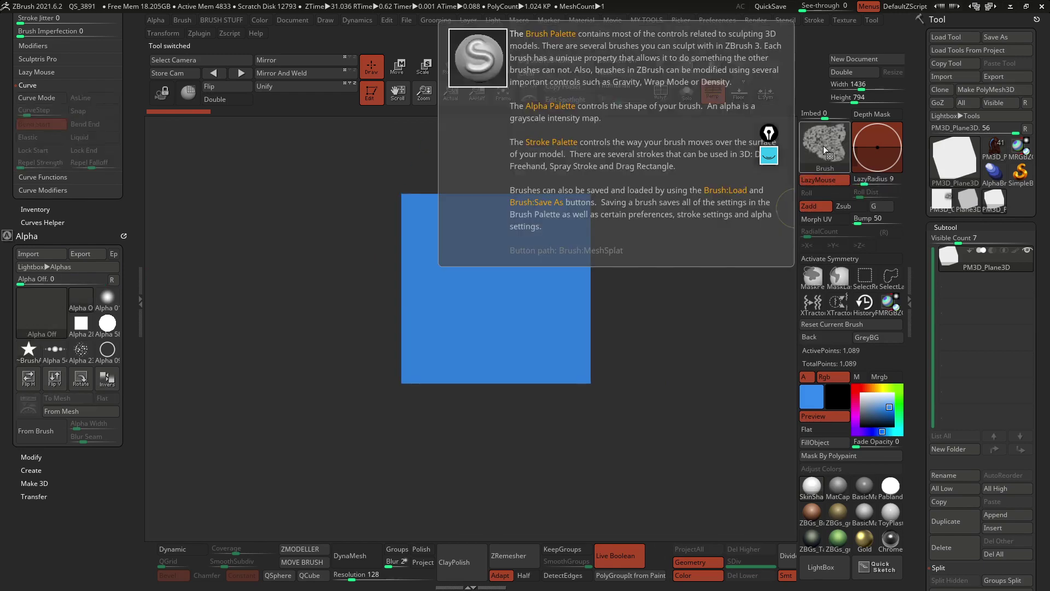
left_click(823, 146)
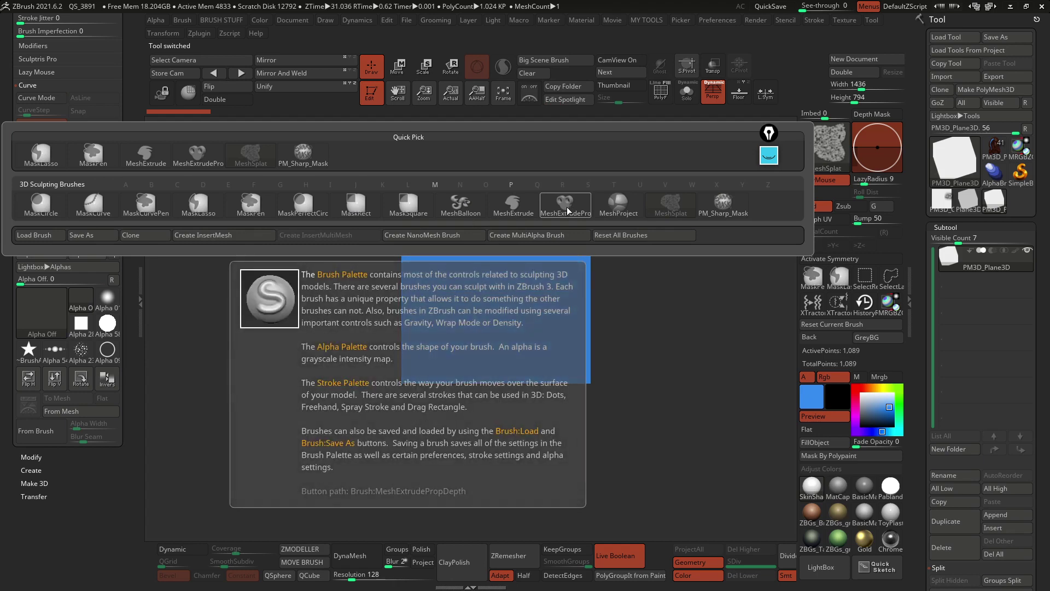
left_click(566, 207)
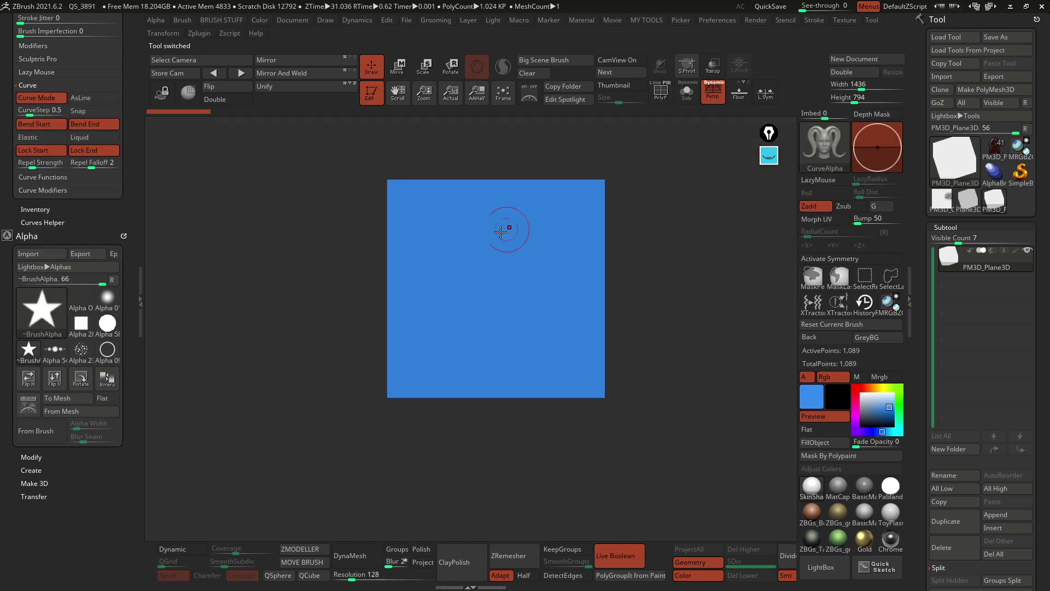
Step: Extrude nine round discs of varying sizes spread across the square plane and clear the mask
left_click_drag(495, 234, 558, 291, "ctrl")
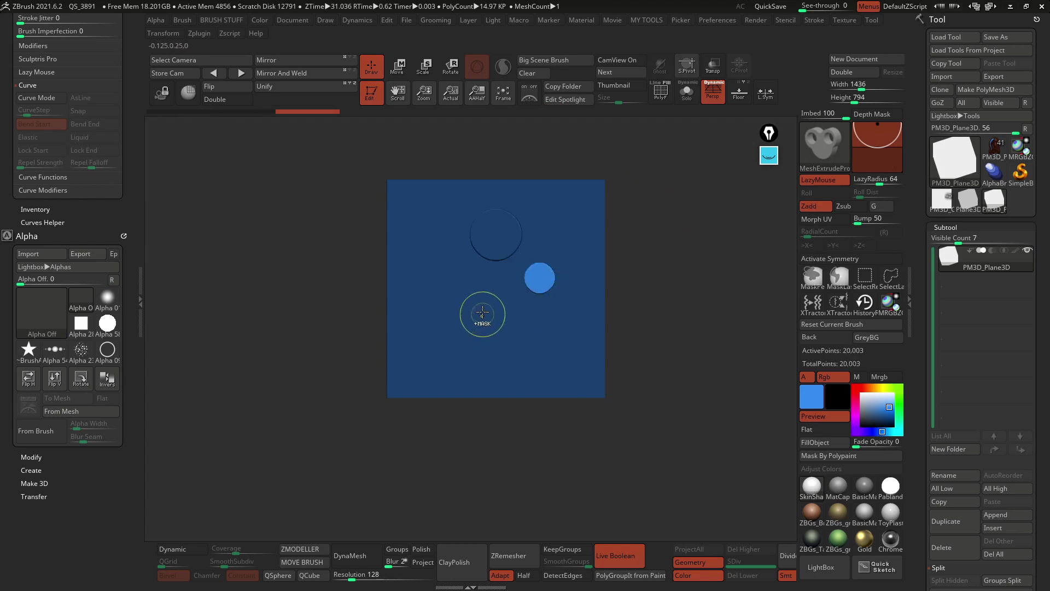
left_click_drag(473, 300, 493, 320, "ctrl")
left_click_drag(523, 352, 564, 385, "ctrl")
left_click_drag(430, 351, 432, 366)
left_click_drag(417, 248, 427, 269)
left_click_drag(562, 209, 570, 228, "ctrl")
left_click_drag(580, 301, 587, 318, "ctrl")
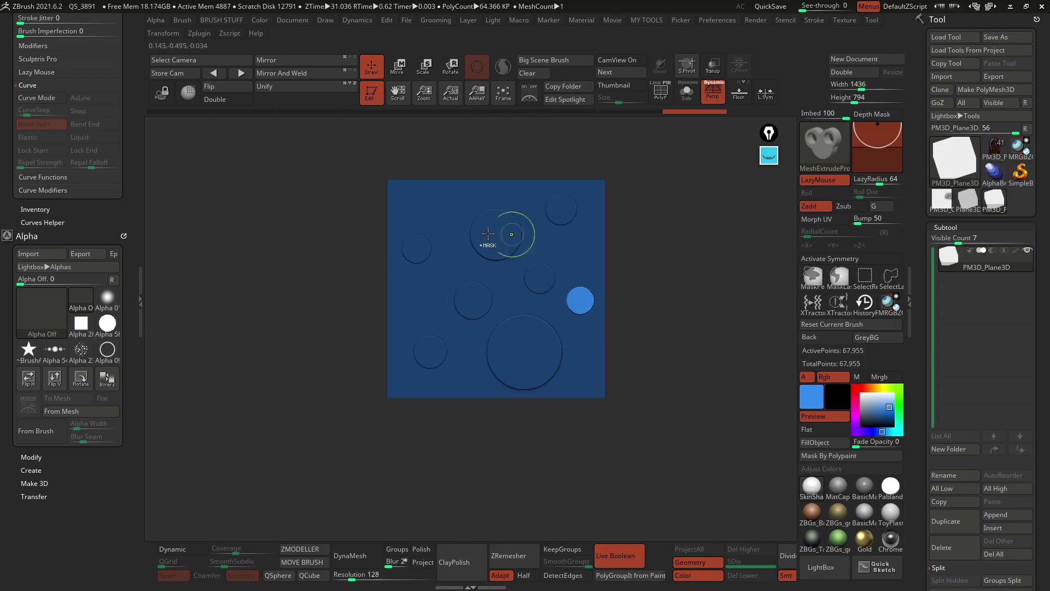
key("ctrl")
left_click(432, 196)
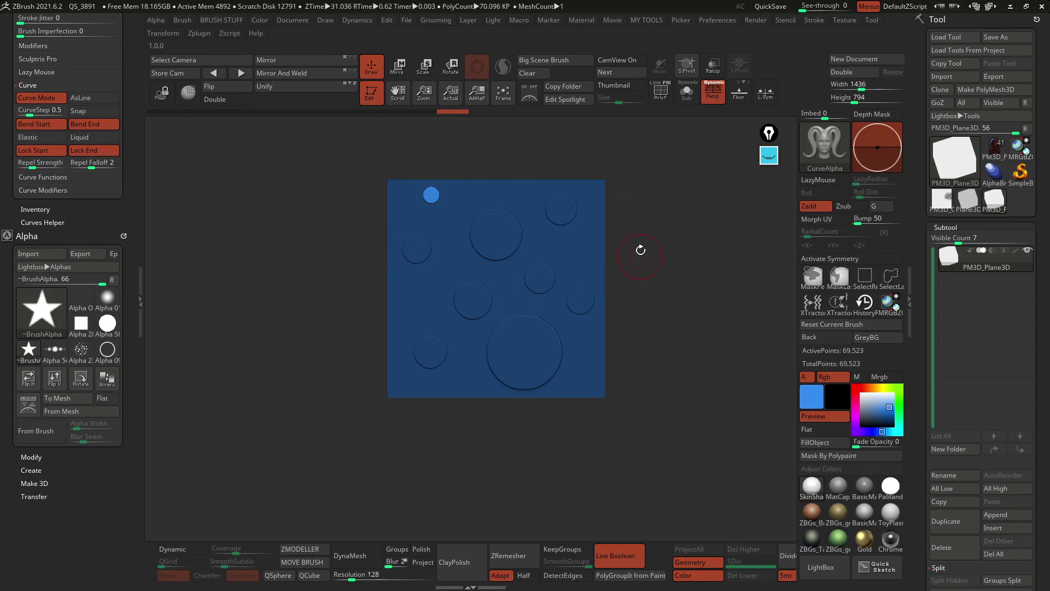
left_click_drag(641, 251, 651, 265, "ctrl")
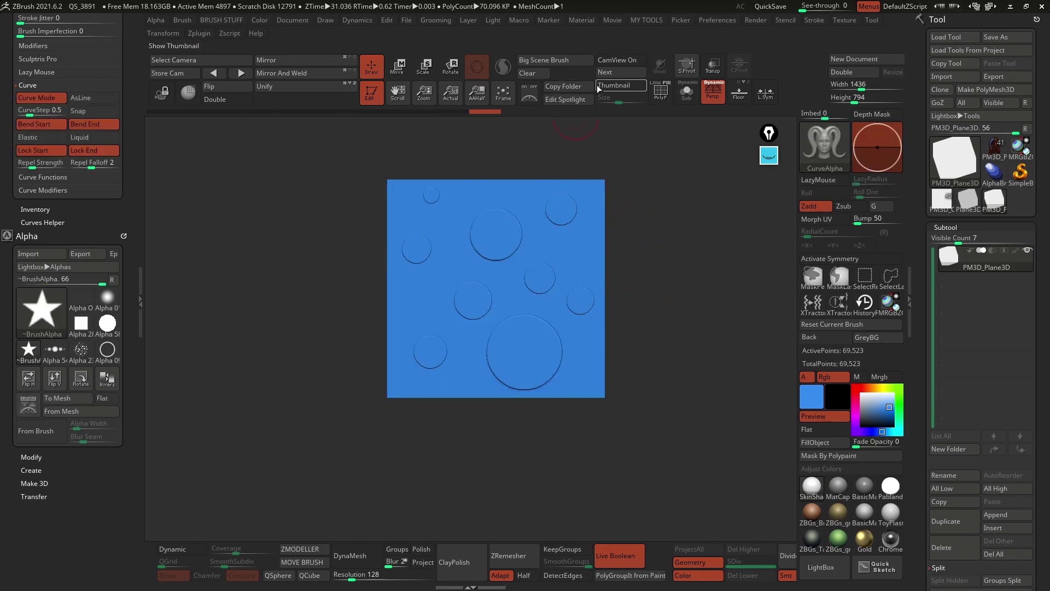
Step: Display the polygroups, hide the plane's background group and delete the hidden geometry to keep only the discs
left_click(663, 93)
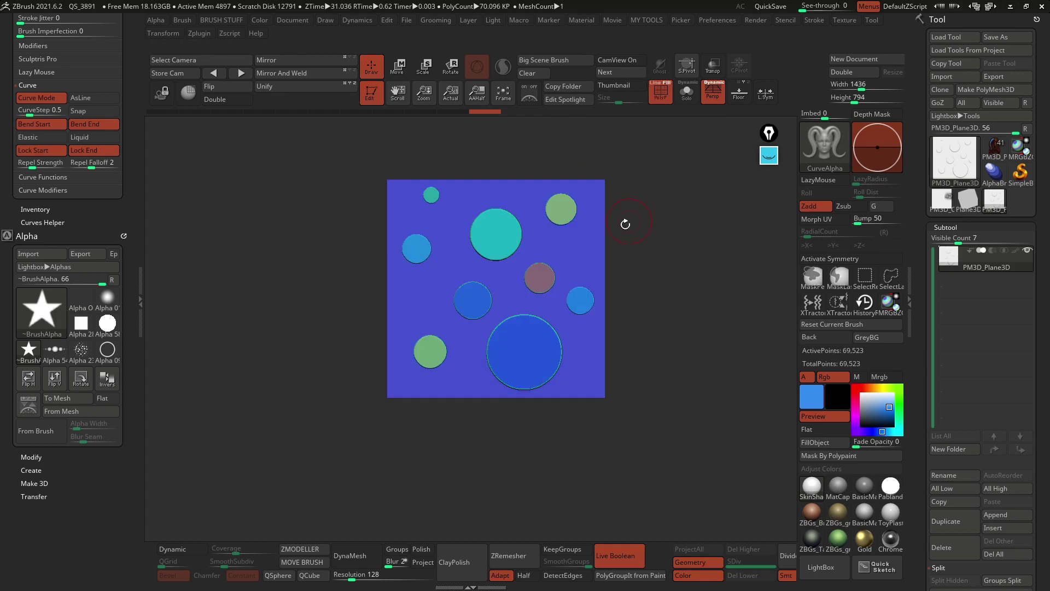
left_click(591, 261, "ctrl+shift")
left_click(671, 264, "ctrl+shift")
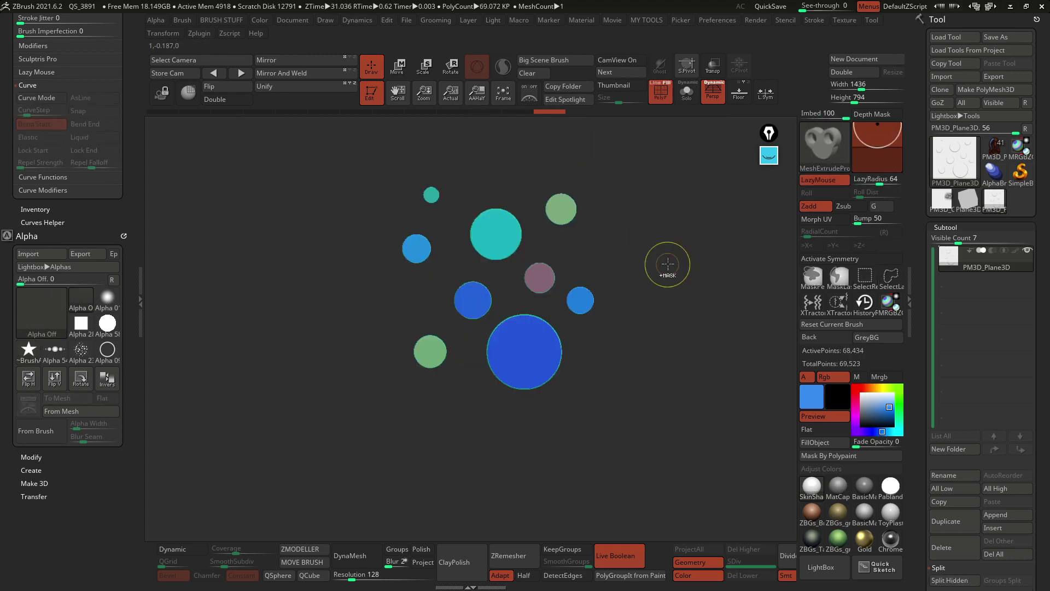
key("ctrl+Delete")
Step: Create an alpha from the disc mesh, scaling and positioning it so all the discs fit inside the frame
mouse_move(648, 208)
left_mouse_down("alt")
mouse_move(664, 227)
mouse_move(637, 241)
left_mouse_up("alt")
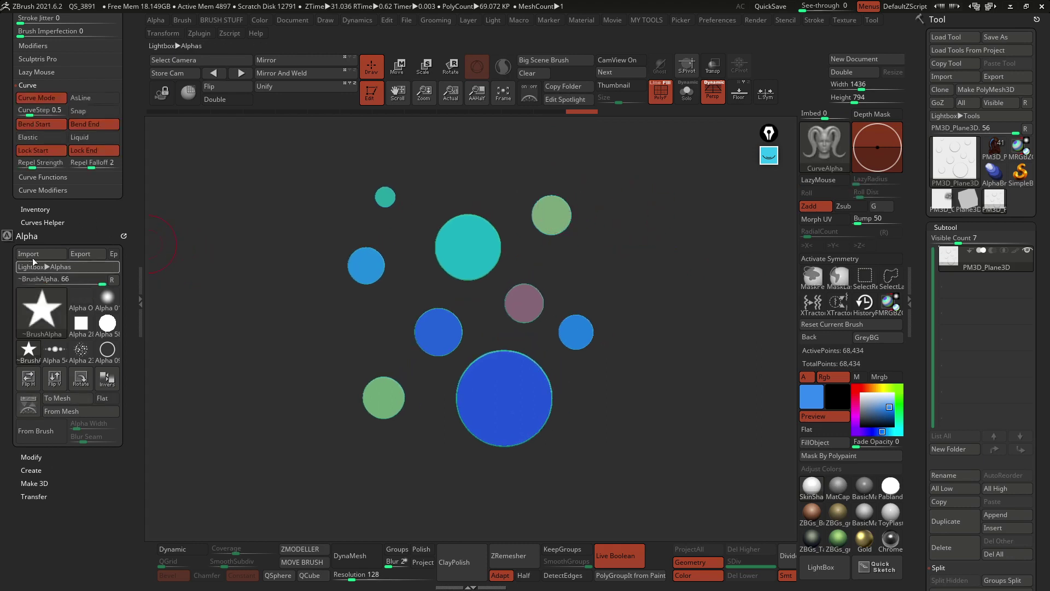
left_click(84, 414)
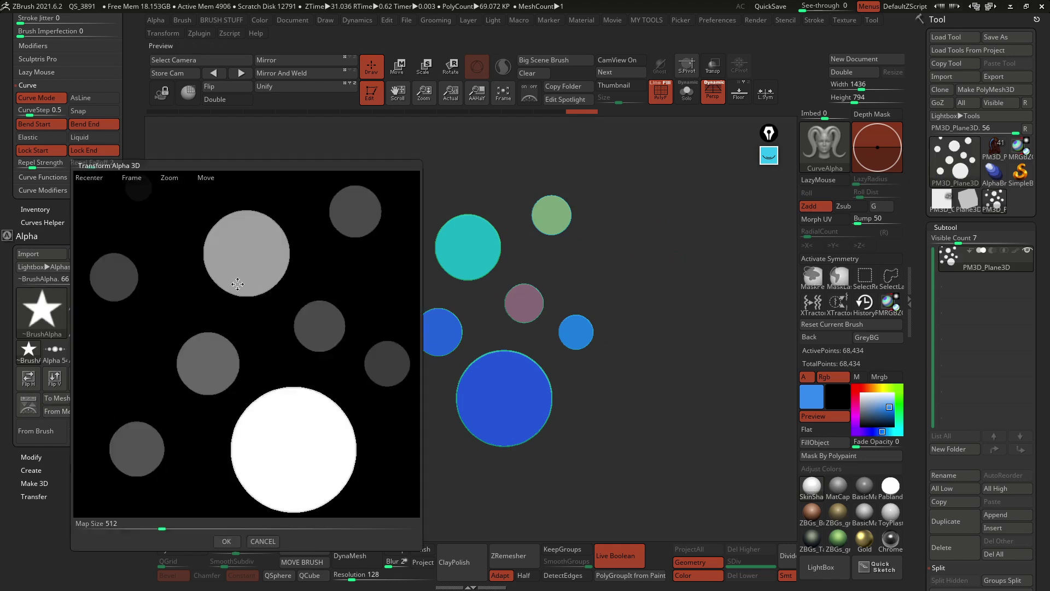
left_click_drag(302, 340, 299, 328, "alt")
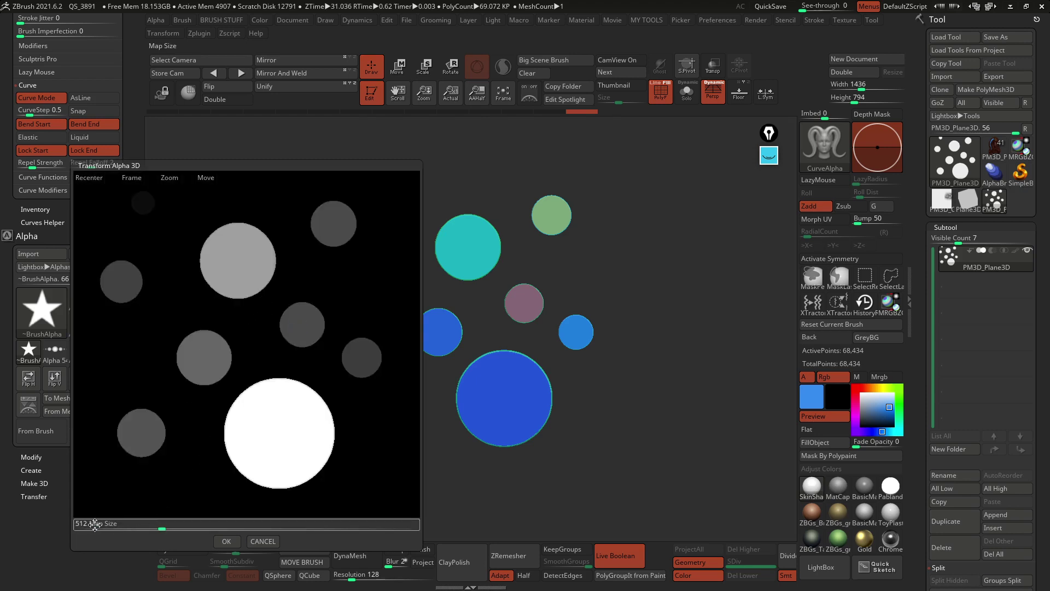
left_click(226, 539)
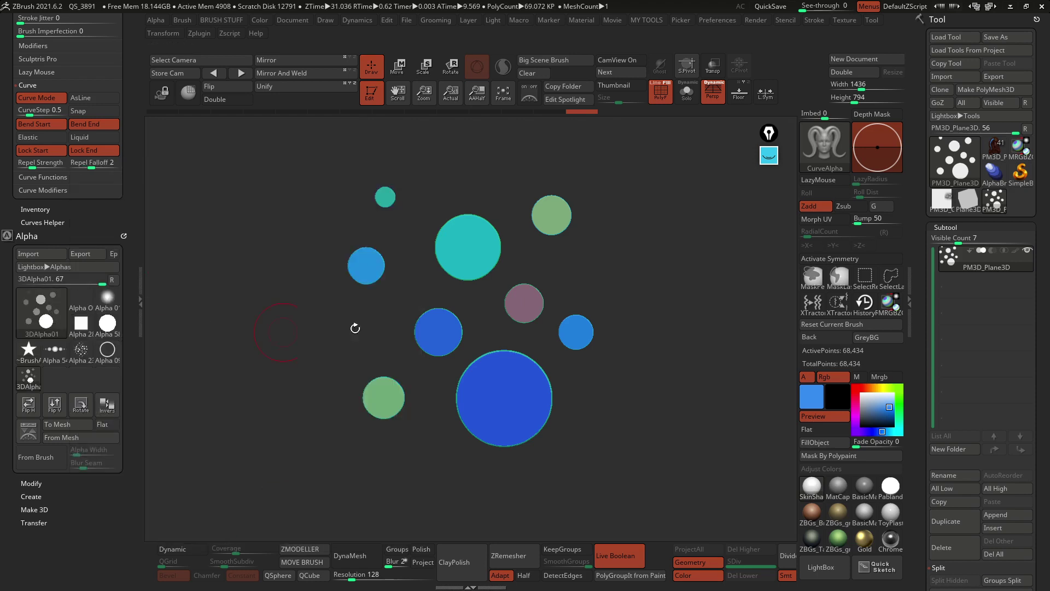
Step: Return to the character's hair tool and turn off the polygroup display
left_click_drag(389, 213, 419, 230)
mouse_move(618, 290)
left_mouse_down()
mouse_move(635, 295)
mouse_move(679, 274)
left_mouse_up()
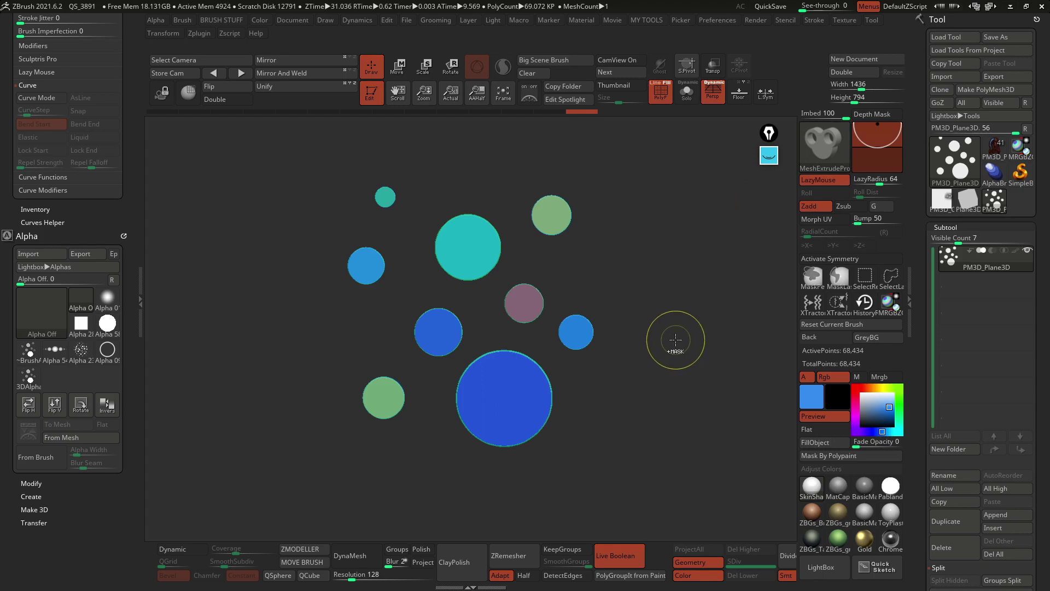
left_click(995, 148)
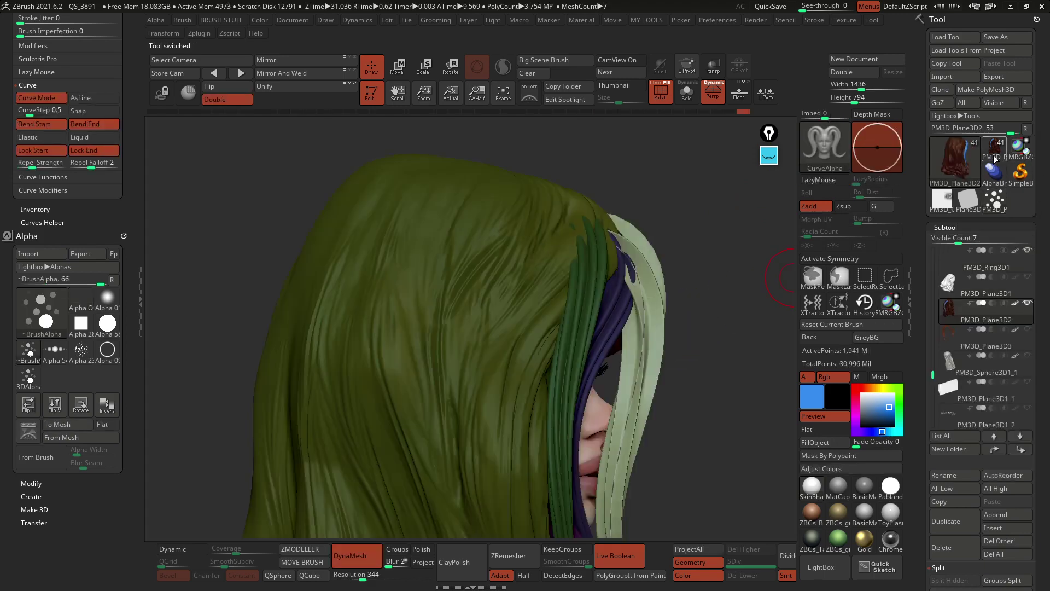
left_click_drag(694, 260, 599, 213)
left_click(662, 94)
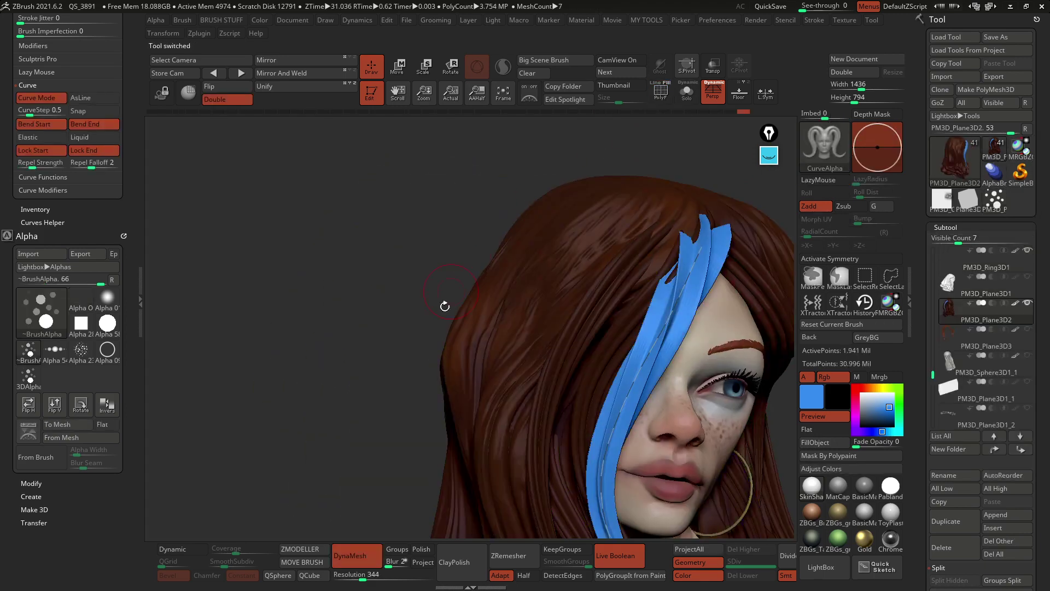
Step: Apply the disc alpha to the blue strand's curve to split it into a bundle of thin strands, adjusting the draw size
left_click_drag(445, 304, 320, 216, "alt")
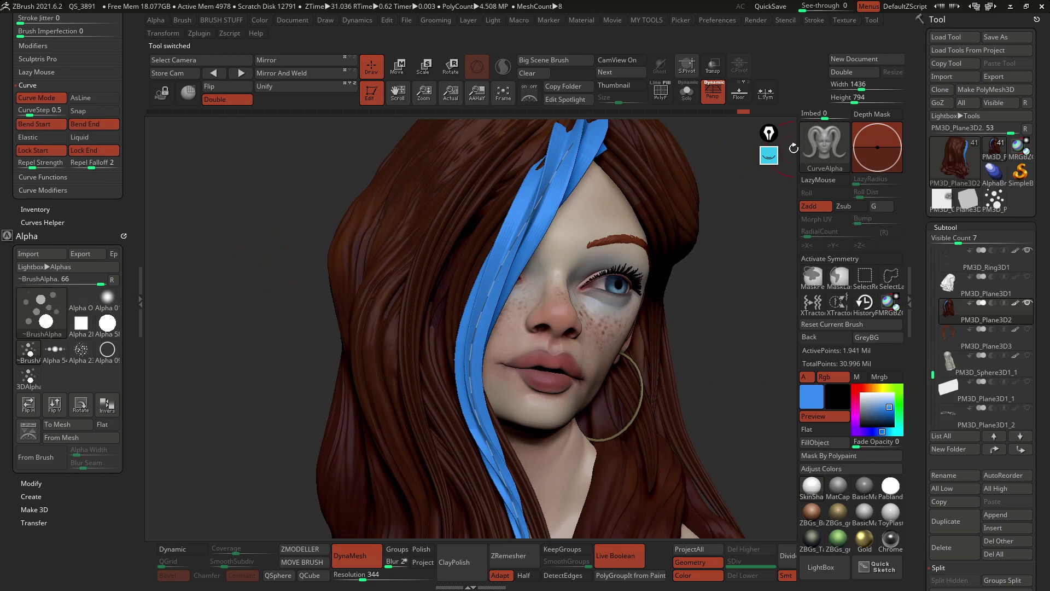
left_click(512, 249)
right_click_drag(658, 226, 308, 227)
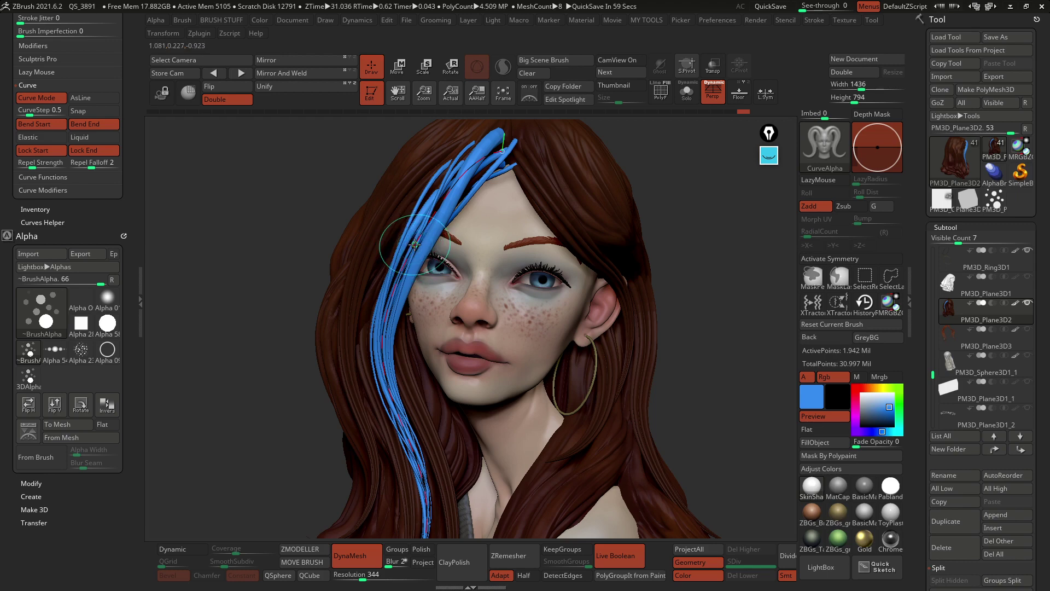
key("space")
left_click_drag(416, 244, 435, 245)
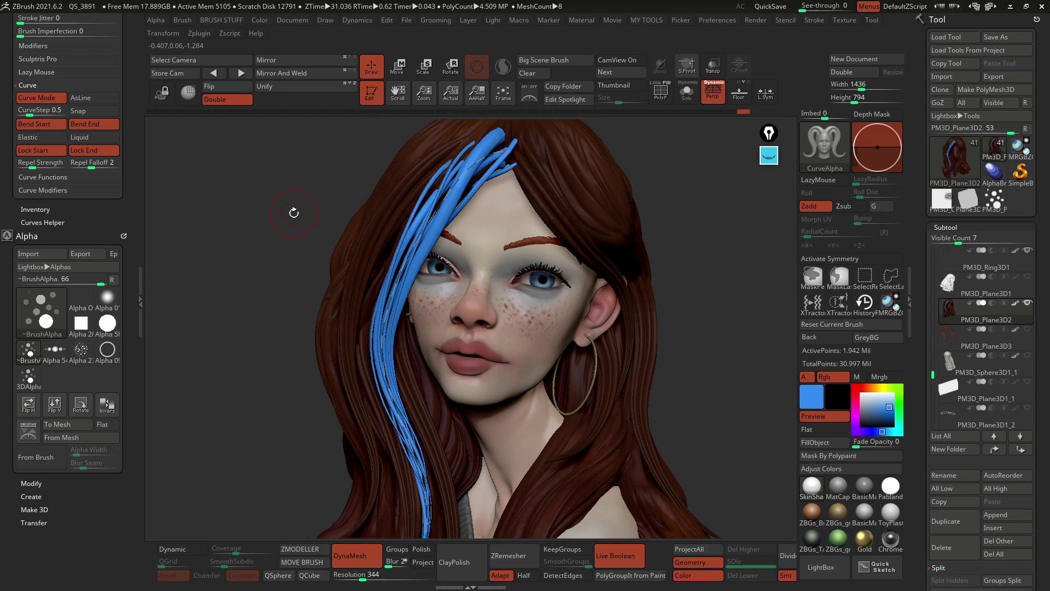
left_click(418, 239)
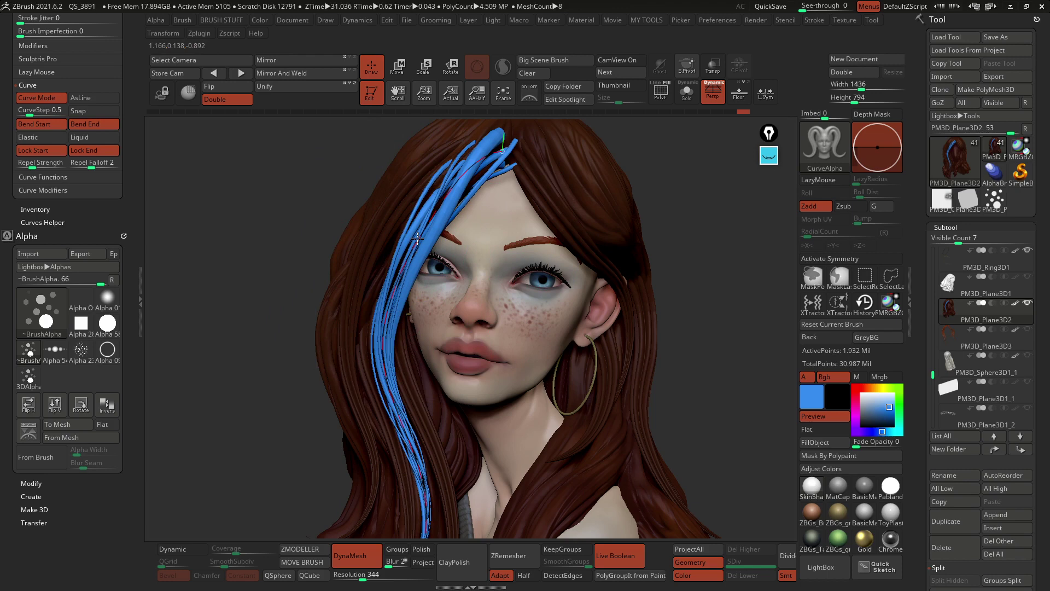
Step: Rework the middle of the blue strand's curve to twist the thin strands near the parting, undoing the stray blob beside the cheek
mouse_move(418, 235)
left_mouse_down()
mouse_move(382, 313)
mouse_move(380, 296)
mouse_move(389, 323)
left_mouse_up()
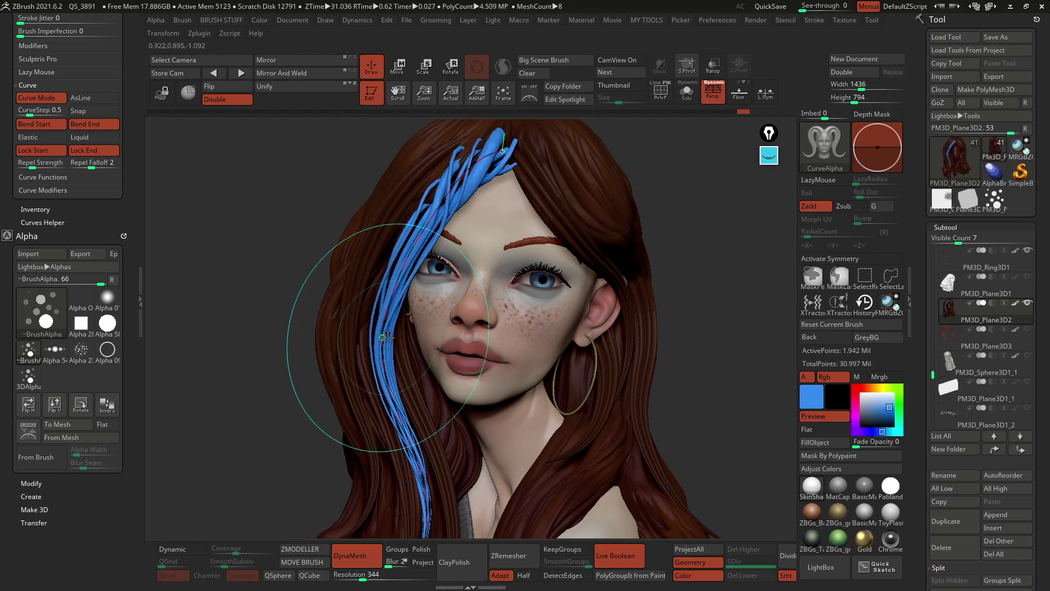
left_click(382, 338)
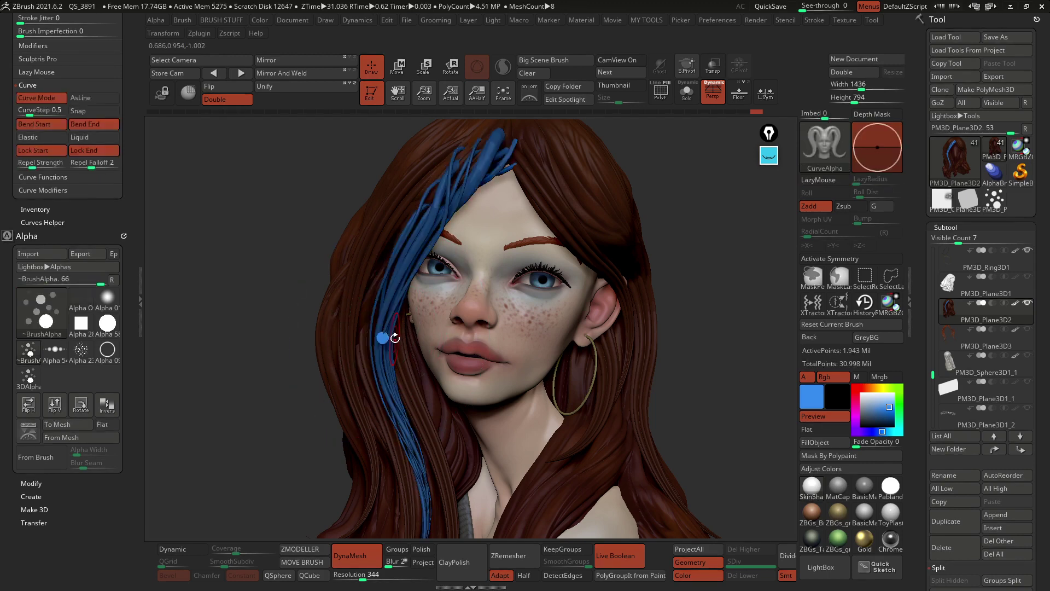
key("ctrl+z")
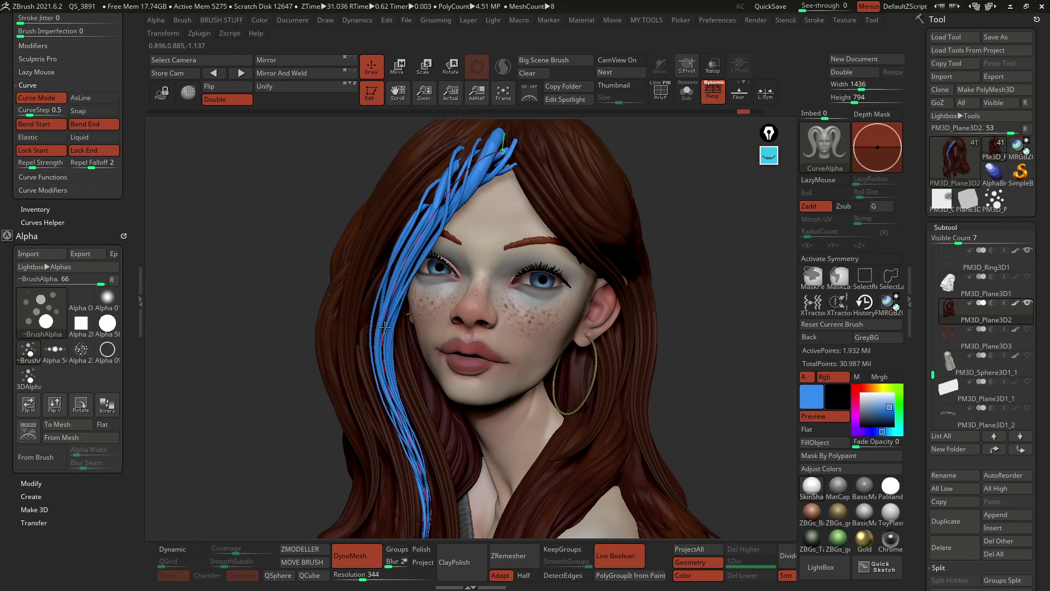
left_click(384, 327)
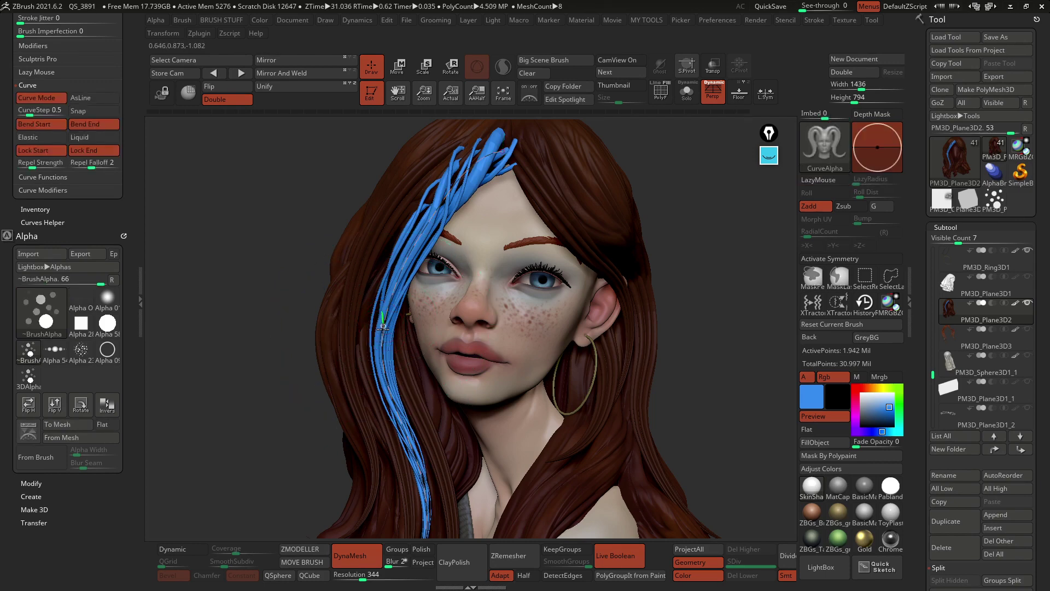
left_click(383, 328, "ctrl")
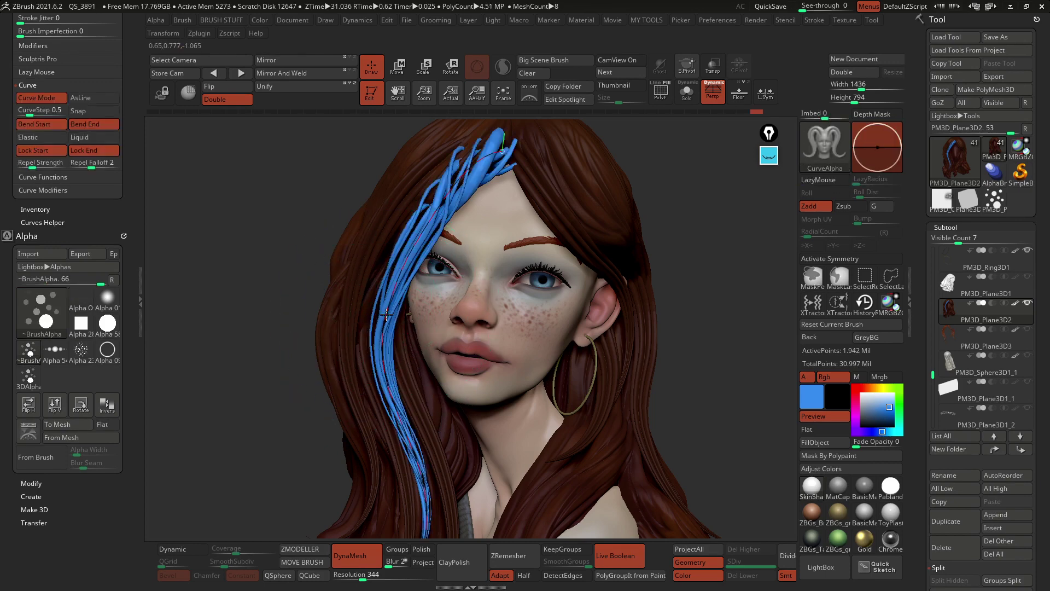
left_click_drag(397, 296, 349, 443, "ctrl")
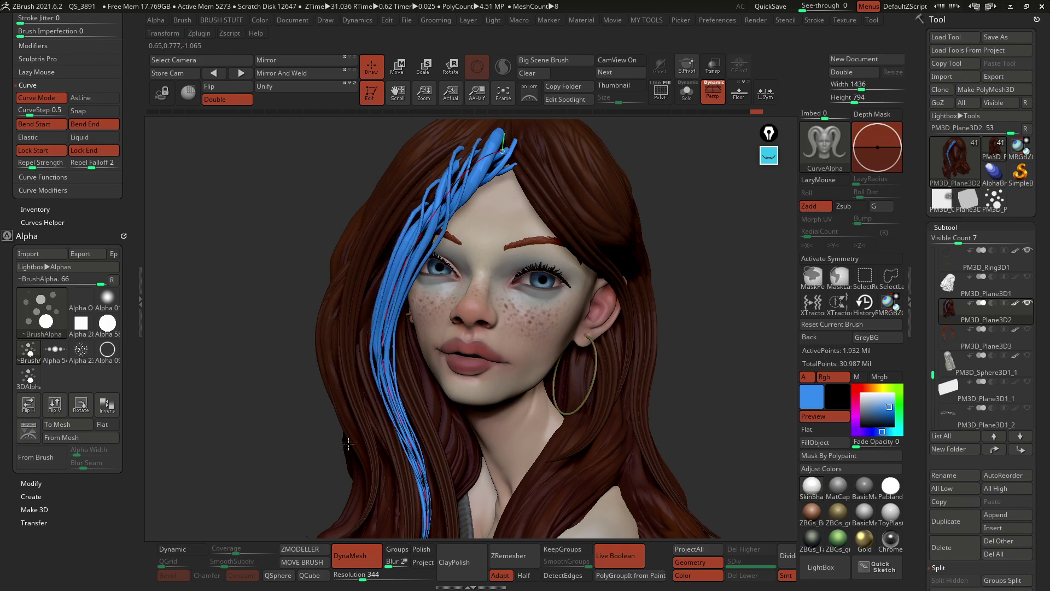
Step: Rework the blue bundle's curve from the cheek down past the neck to twist its thin strands around each other
left_click_drag(352, 494, 296, 447, "ctrl")
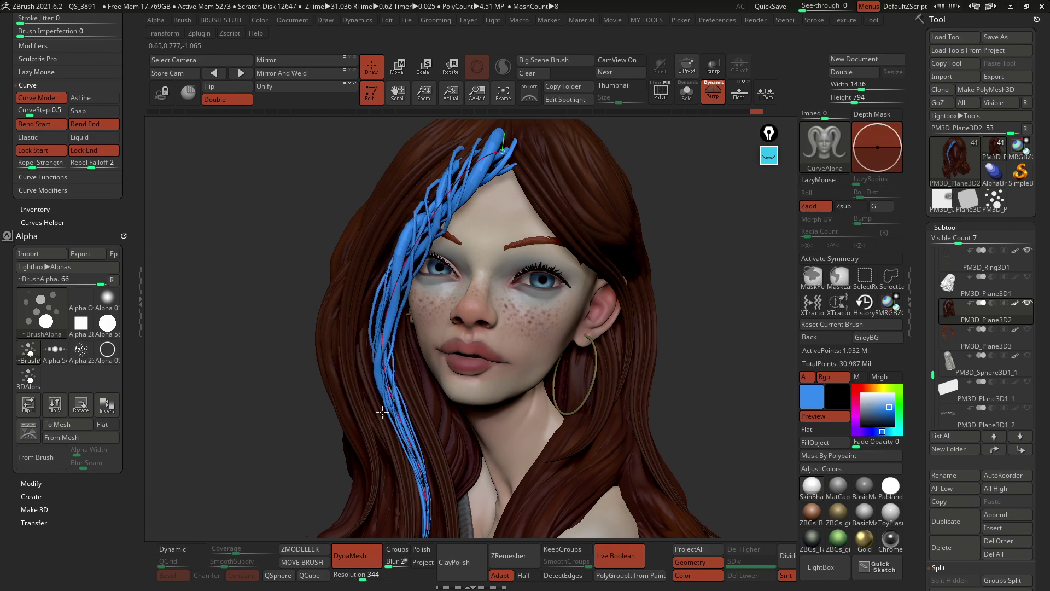
right_click_drag(382, 412, 388, 298, "alt")
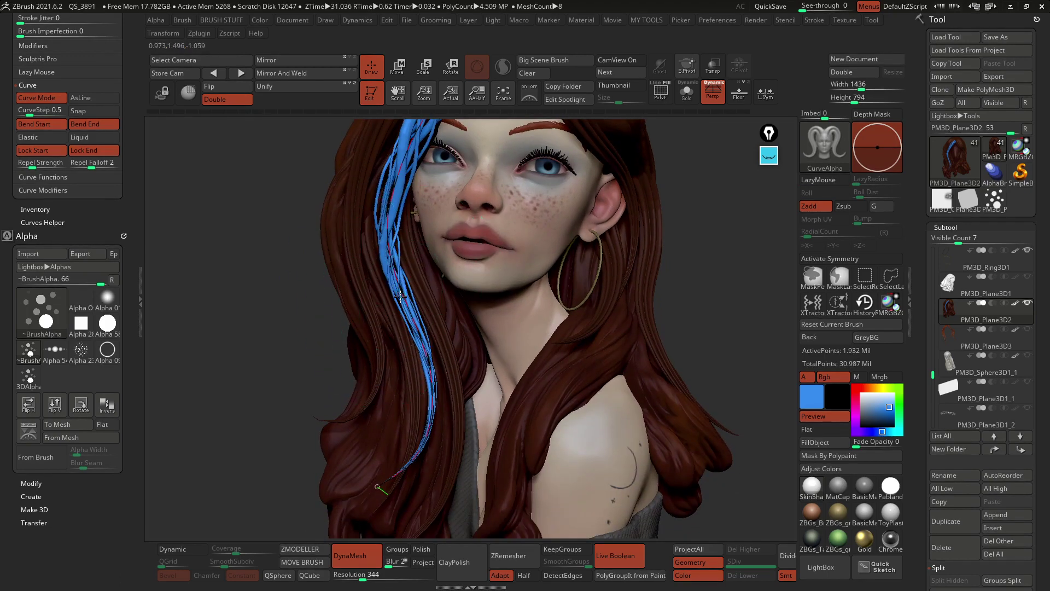
left_click_drag(417, 323, 225, 227, "ctrl")
left_click_drag(422, 341, 424, 403, "ctrl")
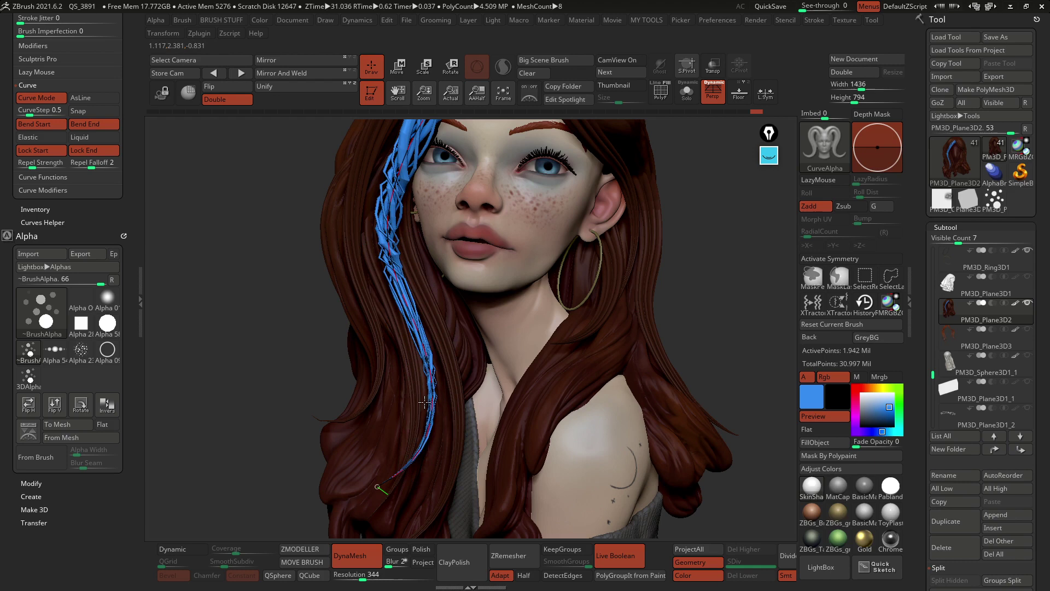
left_click_drag(203, 361, 203, 361, "ctrl")
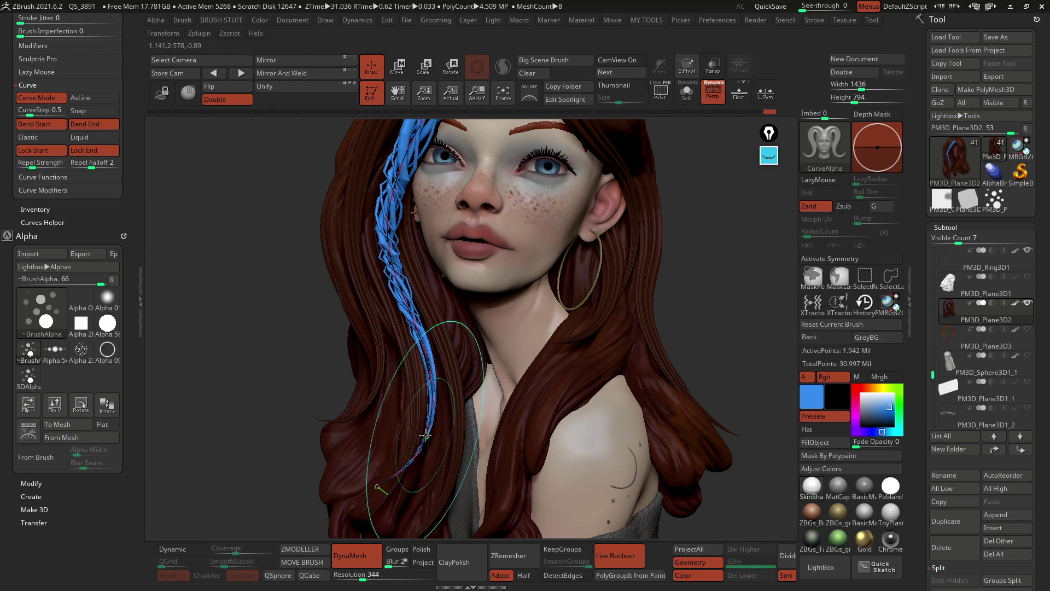
Step: Adjust the lower half of the blue bundle's curve down to its tip, undoing the excess twisting
mouse_move(429, 391)
left_mouse_down("ctrl")
mouse_move(369, 418)
mouse_move(332, 398)
left_mouse_up("ctrl")
left_click_drag(415, 446, 415, 446, "ctrl")
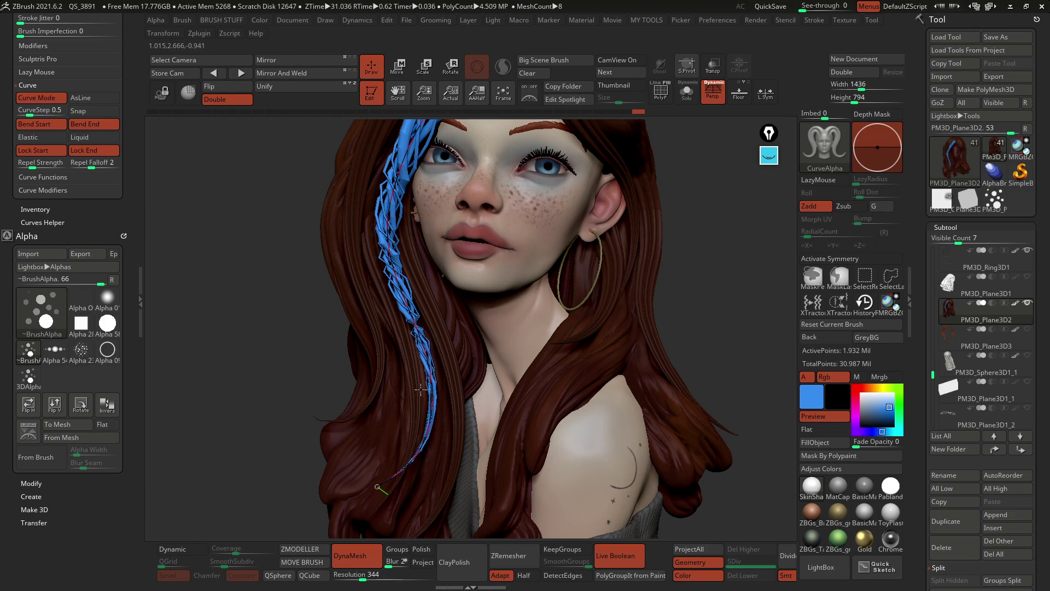
left_click_drag(421, 389, 421, 387, "ctrl")
right_click_drag(469, 254, 524, 249, "alt")
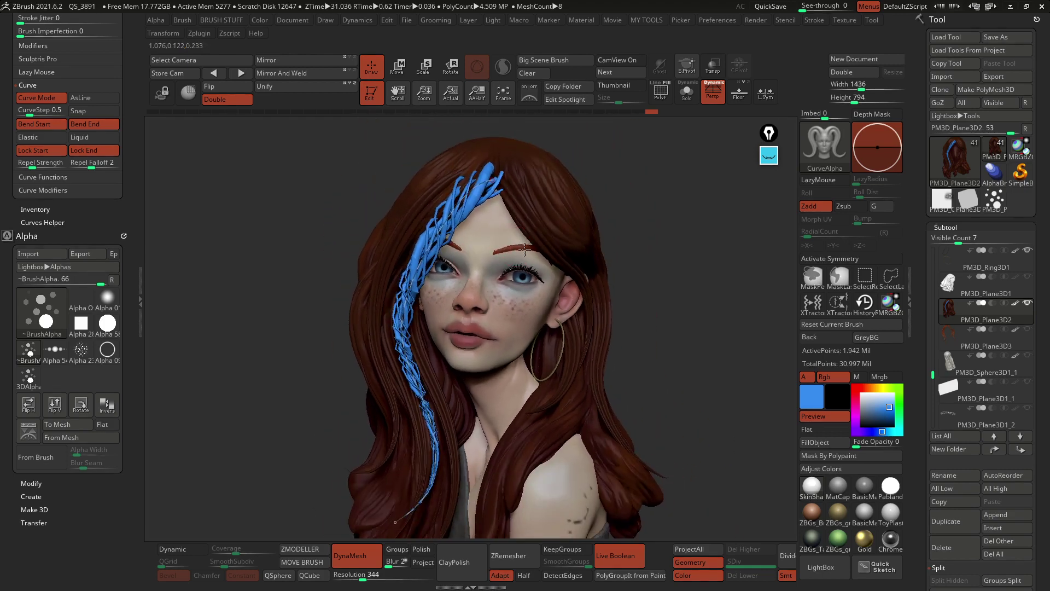
key("ctrl+z")
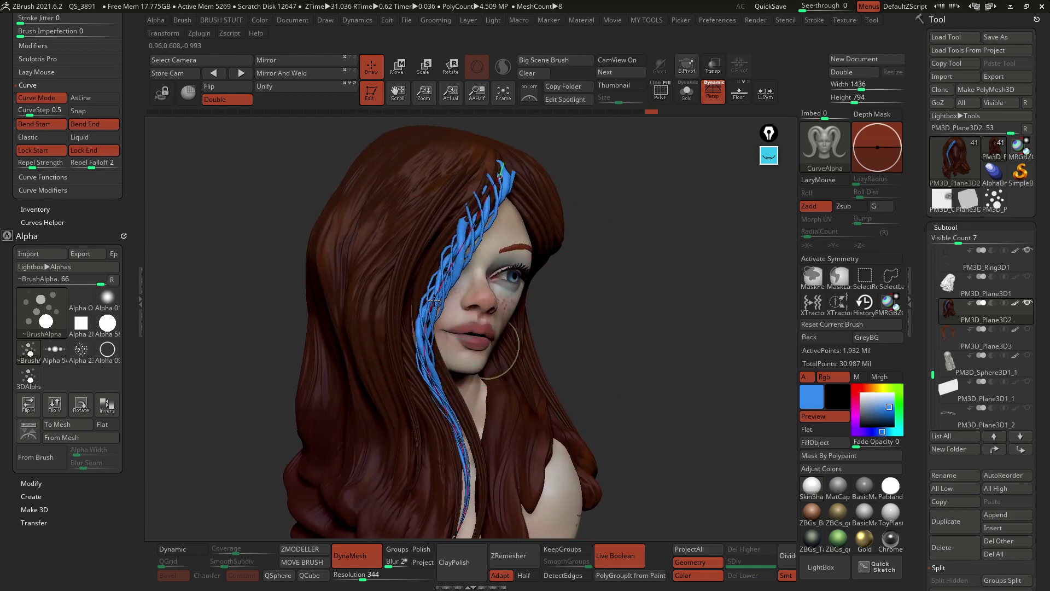
key("ctrl+shift+z")
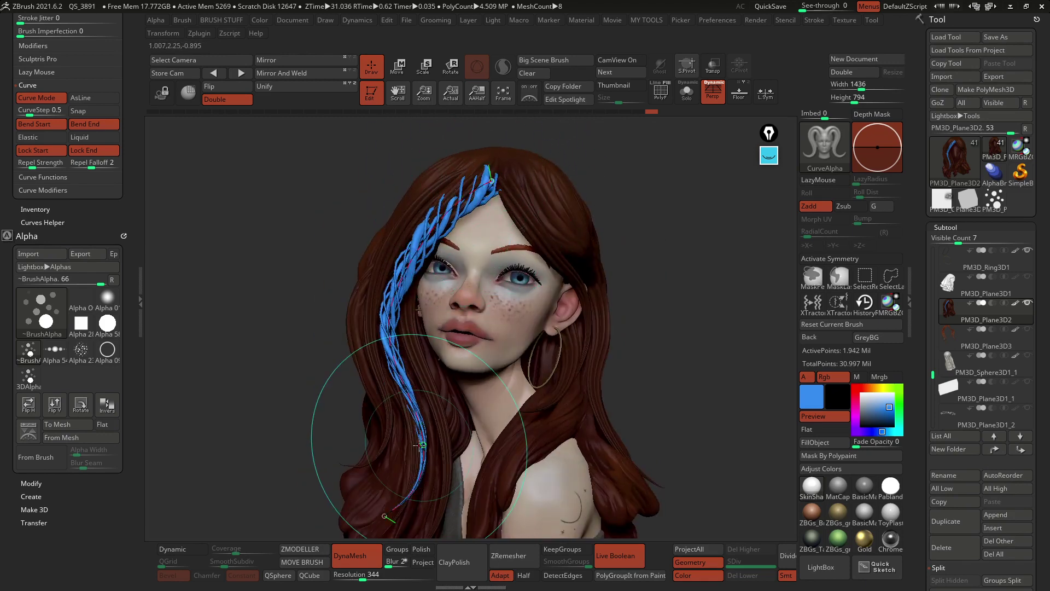
left_click_drag(423, 424, 430, 423)
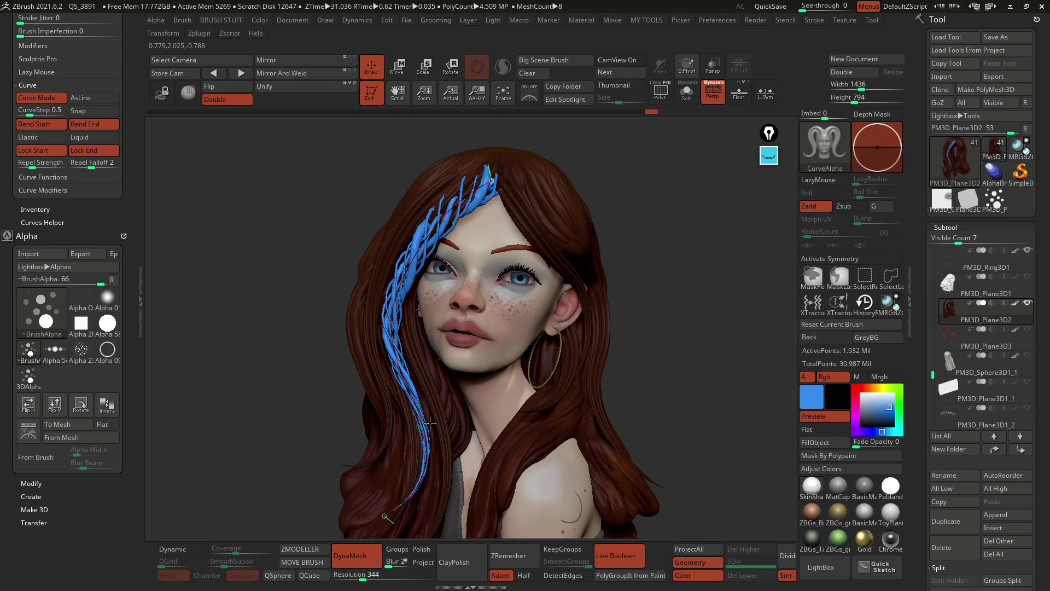
key("ctrl+shift+z")
Step: Split the unmasked blue bundle into its own subtool, select it, and inspect it isolated from the rest of the character
scroll(974, 307, "down", 5)
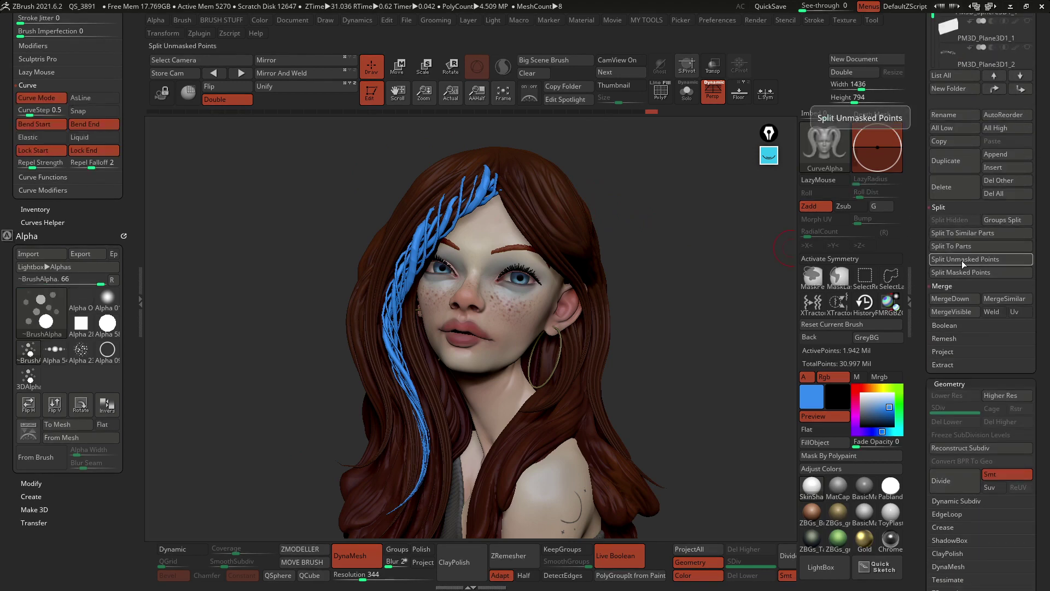
left_click(964, 258)
left_click_drag(918, 218, 915, 389)
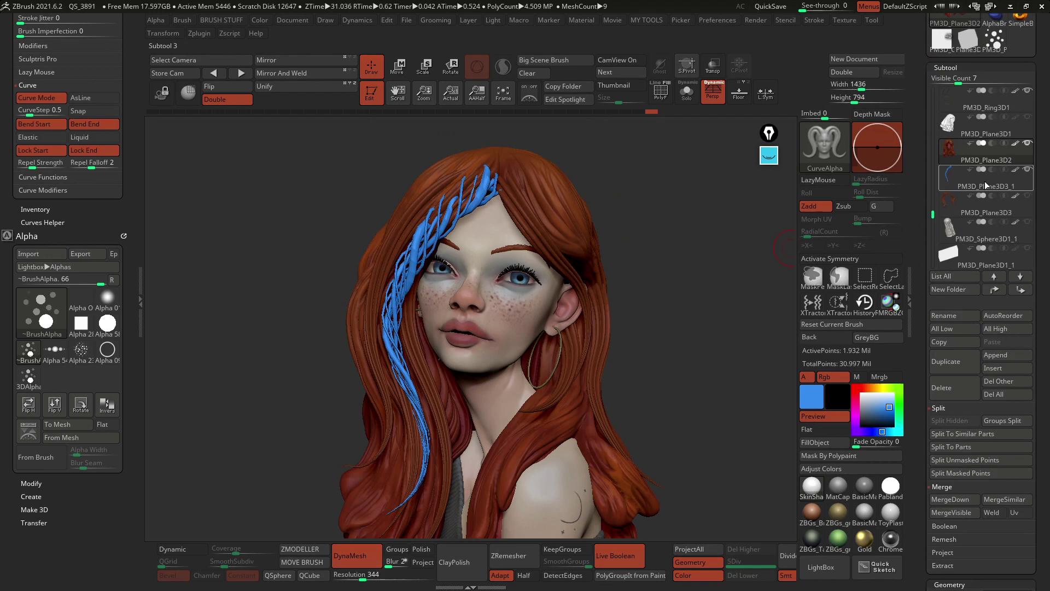
left_click(973, 178)
left_click_drag(791, 218, 426, 230)
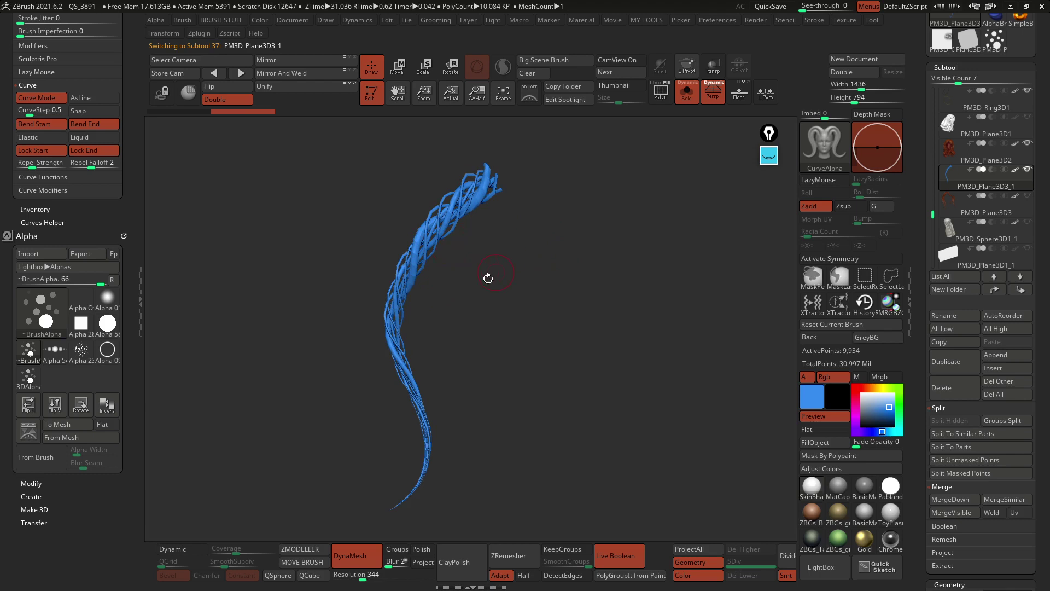
key("alt+s")
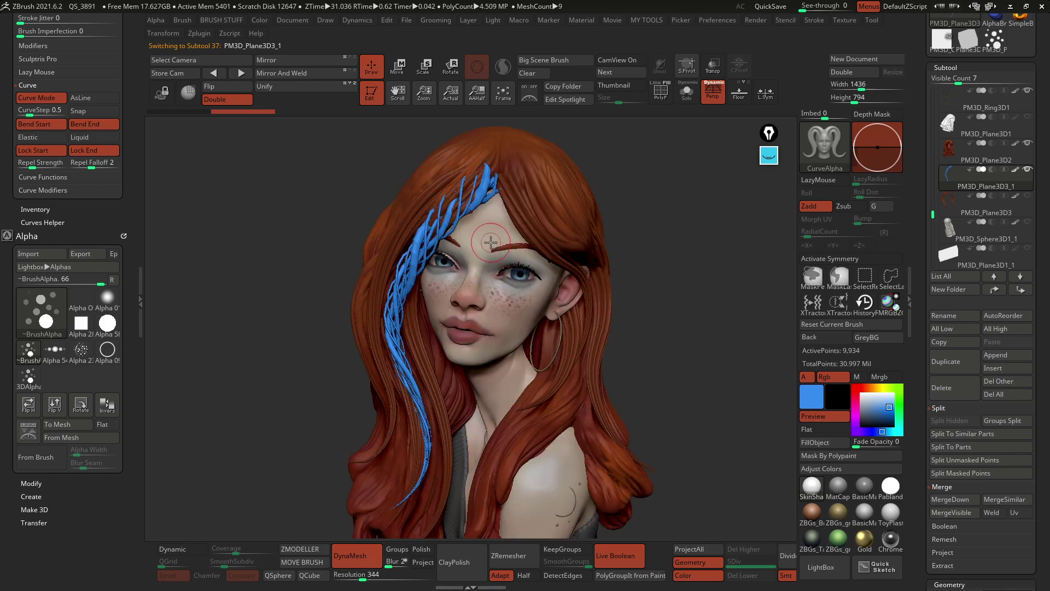
Step: Subdivide the blue strand bundle up to level 3 and fill it with the reddish brown sampled from the surrounding hair
key("ctrl+d")
key("ctrl+d")
key("b")
key("c")
key("a")
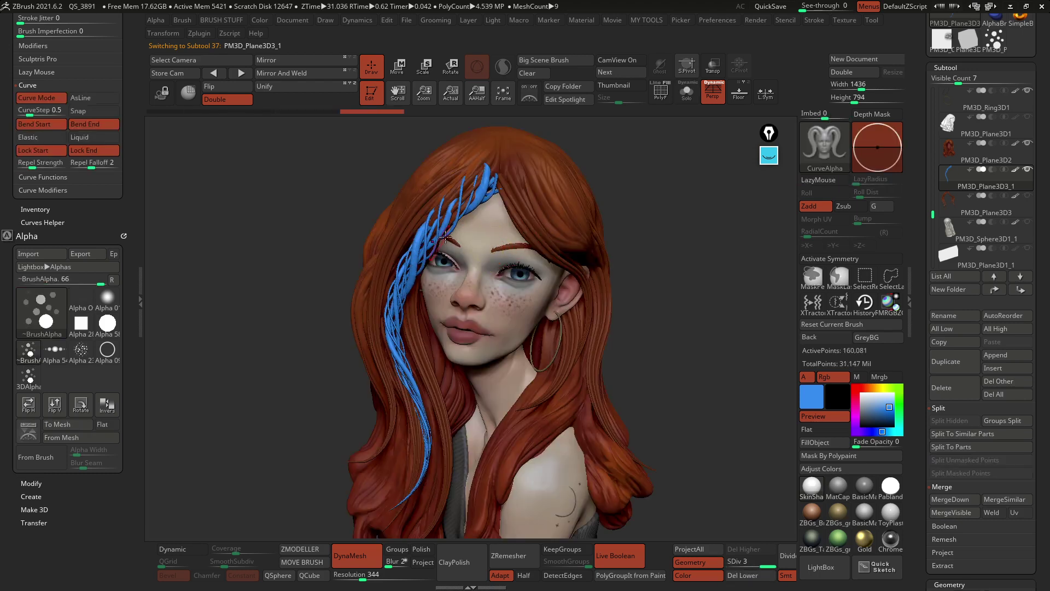
left_click_drag(812, 398, 518, 201)
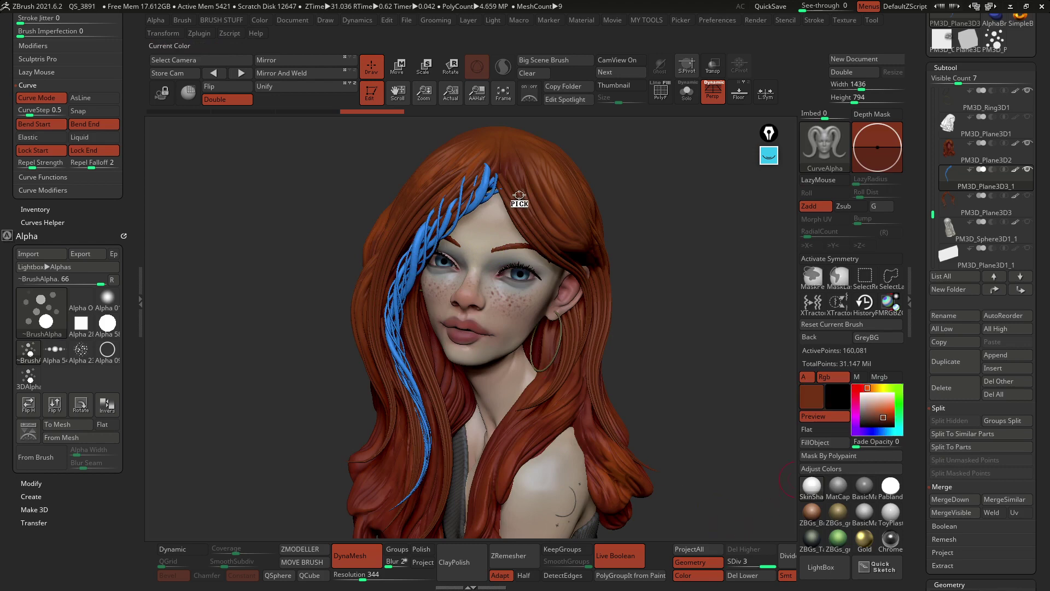
left_click(821, 442)
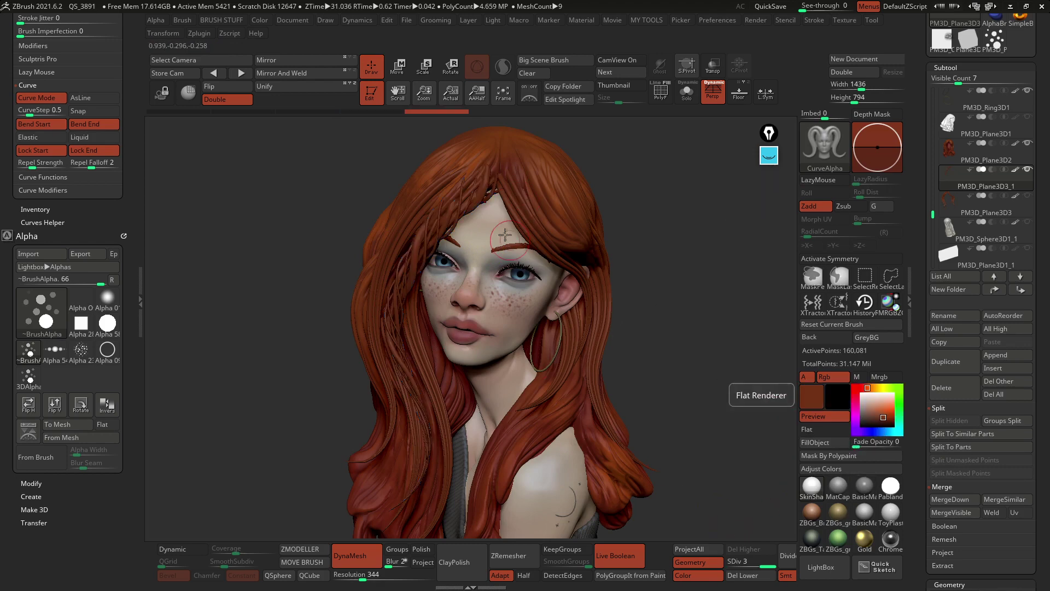
Step: Shift the strand bundle near the parting and forehead with the Move brush so it sits against the surrounding hair
key("b")
key("m")
key("v")
key("space")
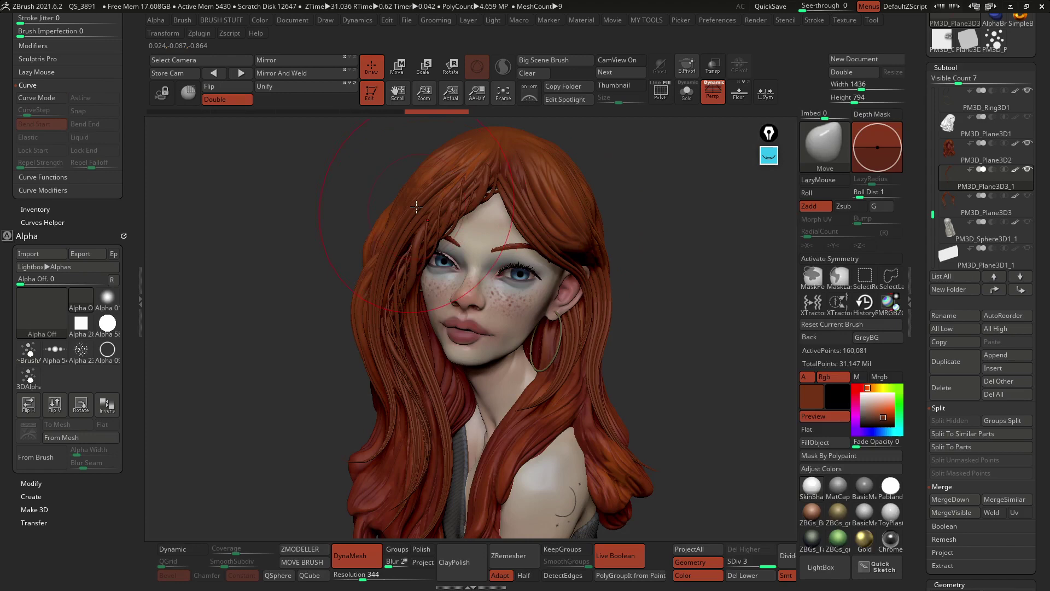
key("space")
left_click_drag(465, 204, 480, 216)
right_click_drag(480, 215, 426, 210)
left_click_drag(490, 182, 495, 184)
right_click_drag(495, 184, 451, 365)
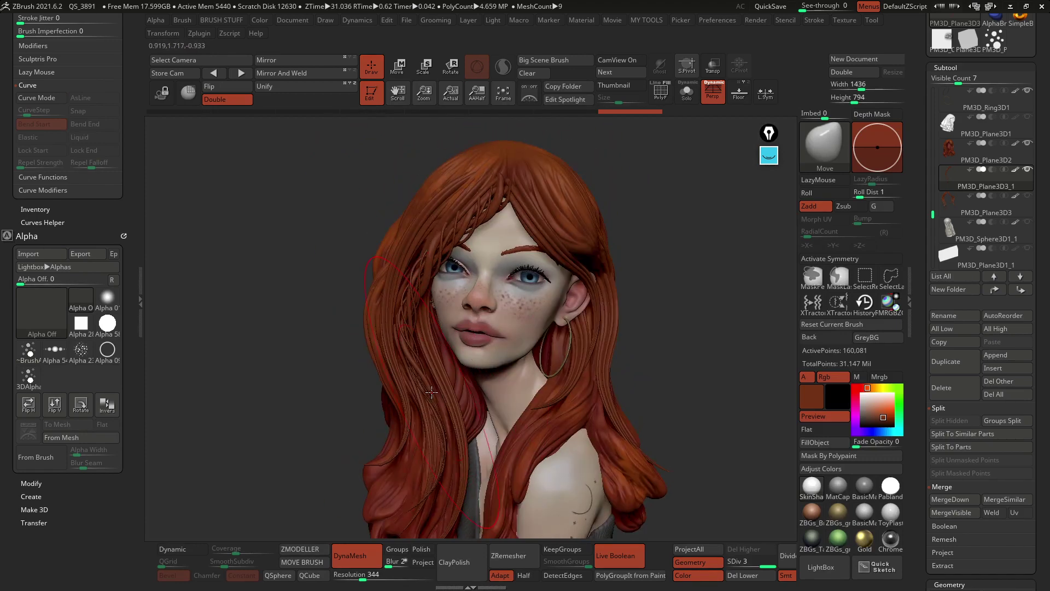
mouse_move(592, 344)
right_mouse_down()
mouse_move(615, 347)
mouse_move(602, 338)
right_mouse_up()
right_click_drag(448, 257, 564, 245)
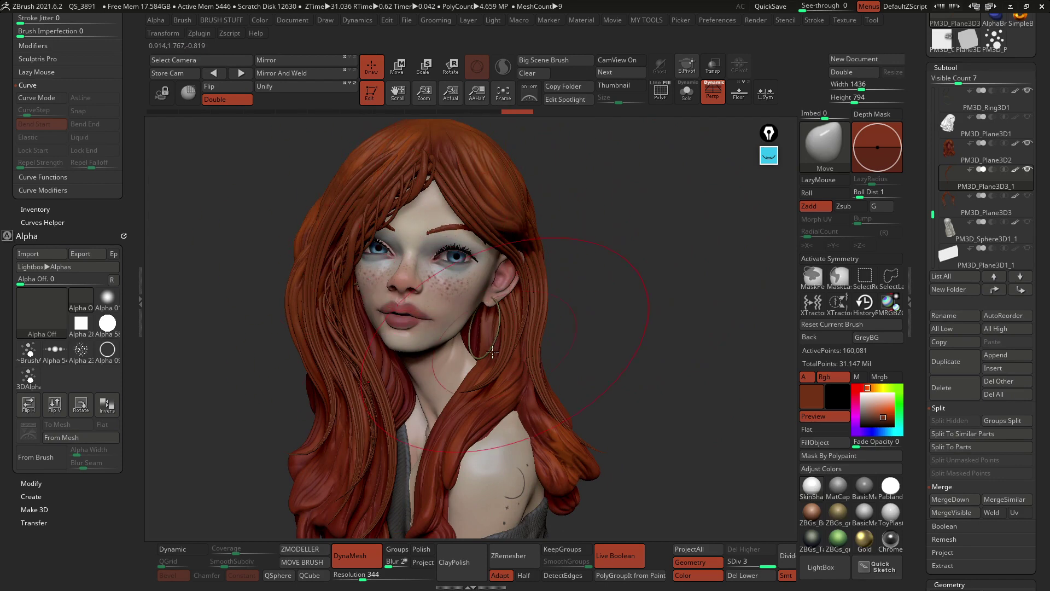
right_click_drag(495, 200, 533, 235)
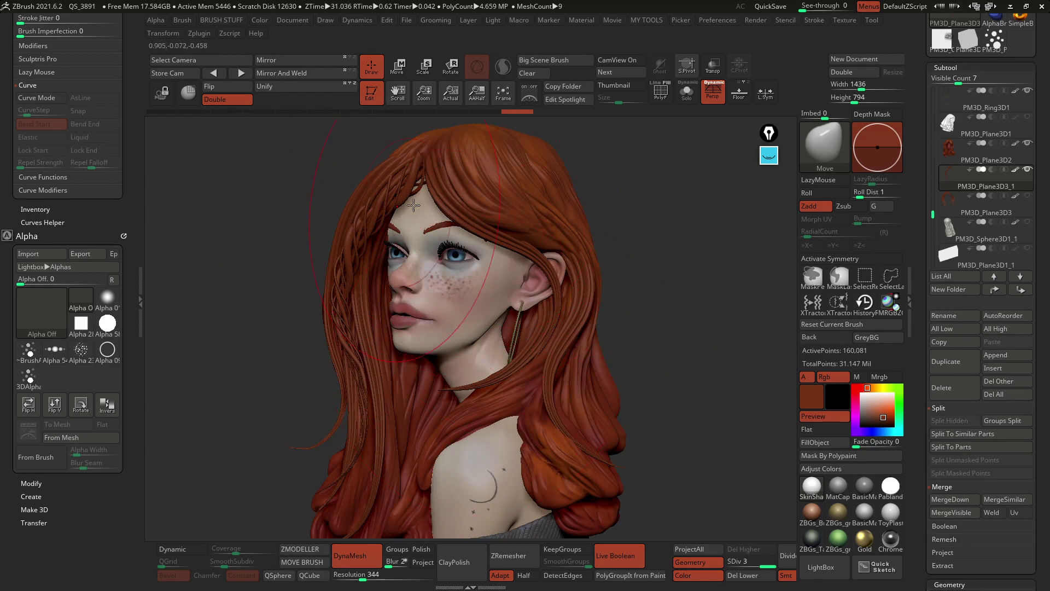
Step: Draw a CurveAlpha strand bundle on subtool PM3D_Plane3D2 from the parting past the ear to the neck, reducing the draw size to thin it
left_click(818, 150)
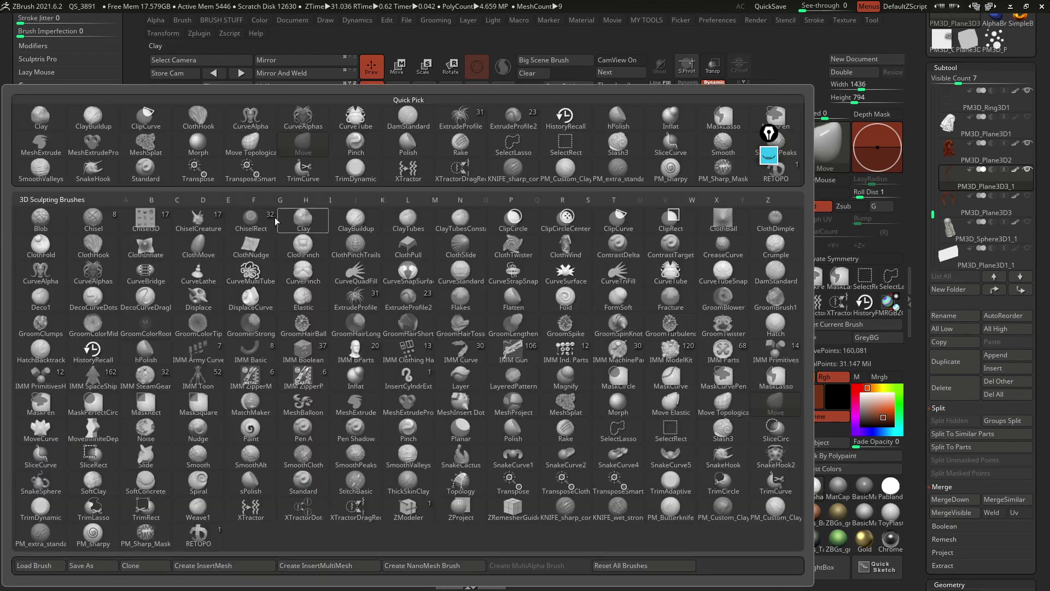
left_click(46, 274)
key("space")
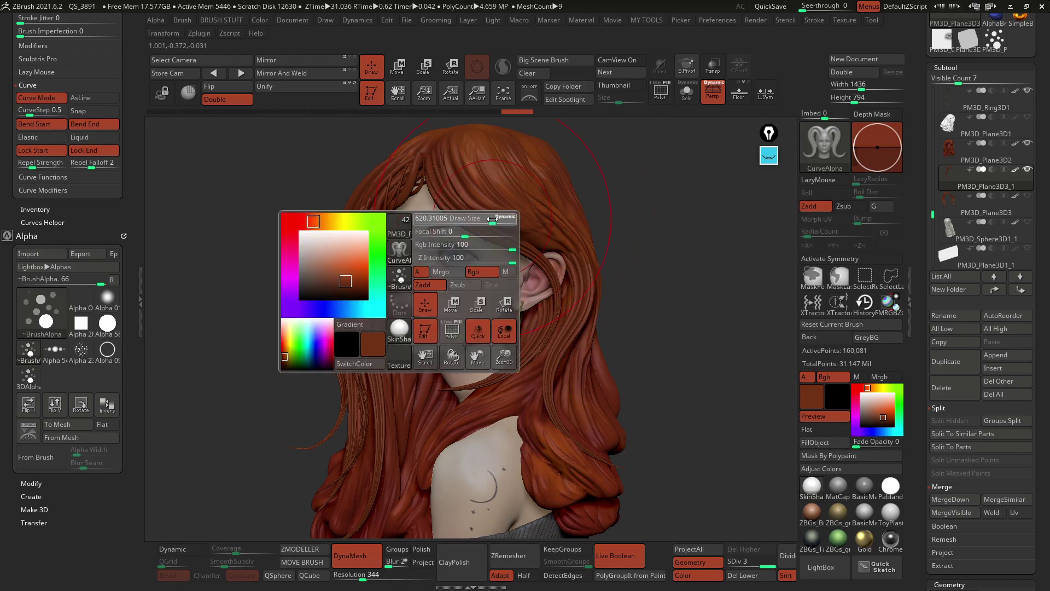
left_click_drag(464, 219, 455, 219)
mouse_move(433, 171)
right_mouse_down()
mouse_move(446, 174)
mouse_move(436, 166)
right_mouse_up()
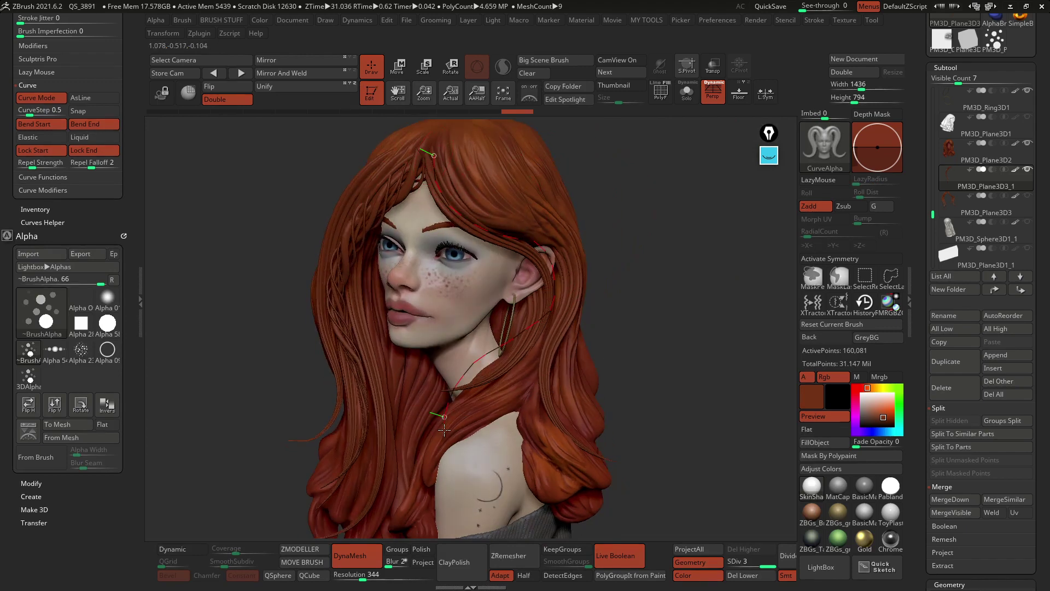
left_click_drag(445, 430, 444, 434)
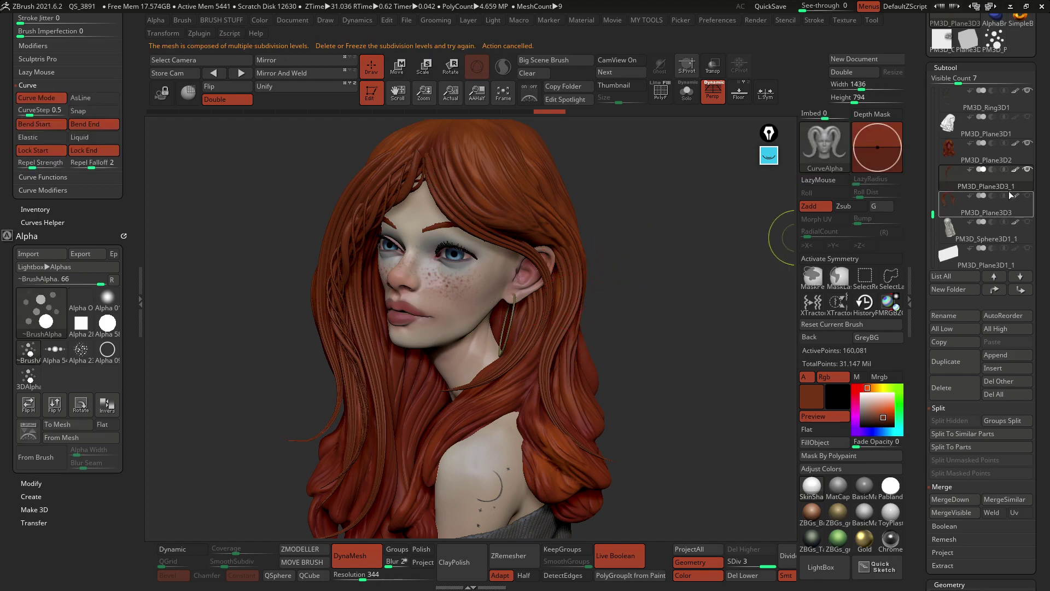
left_click(999, 158)
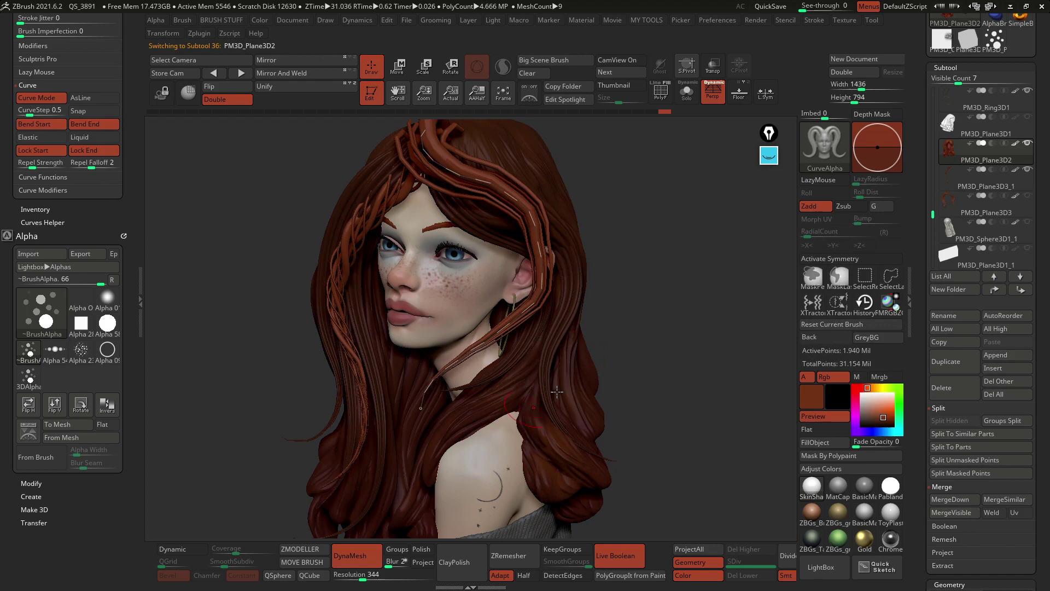
key("space")
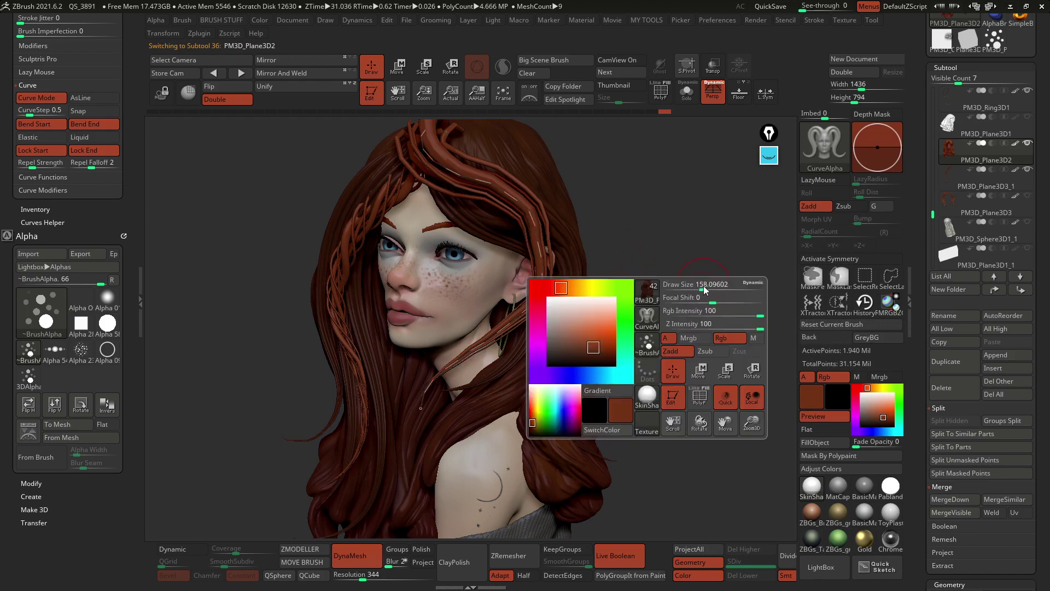
left_click_drag(704, 285, 689, 285)
left_click(425, 408)
Step: Reshape the new bundle's curve so the strands follow the hair from the parting past the ear toward the shoulder
right_click_drag(427, 408, 323, 416)
left_click_drag(323, 445, 382, 401)
mouse_move(377, 219)
left_mouse_down()
mouse_move(365, 182)
mouse_move(416, 203)
left_mouse_up()
right_click_drag(415, 219, 569, 276)
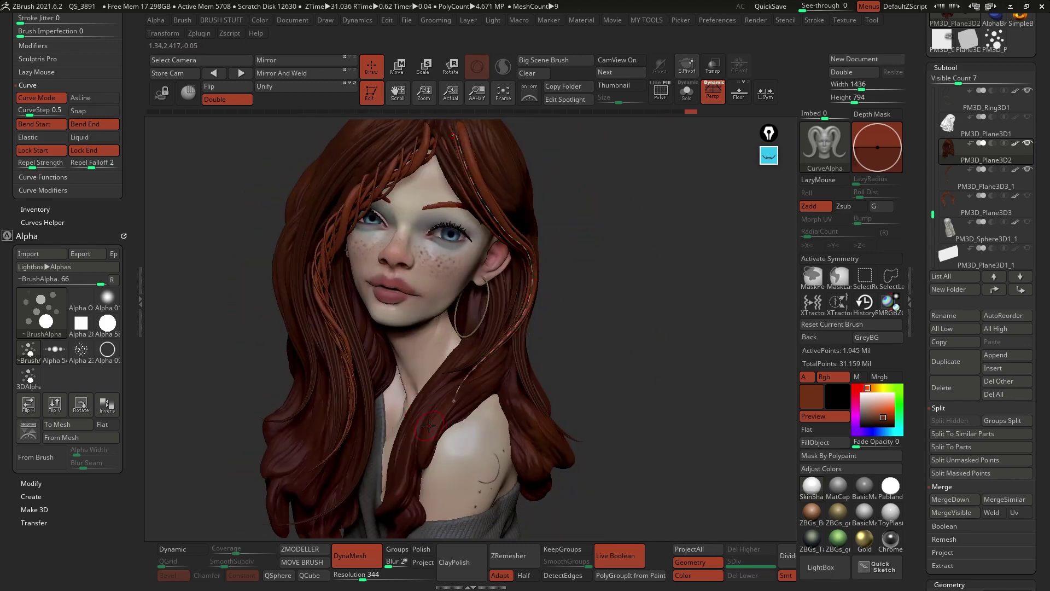
left_click_drag(599, 229, 623, 237)
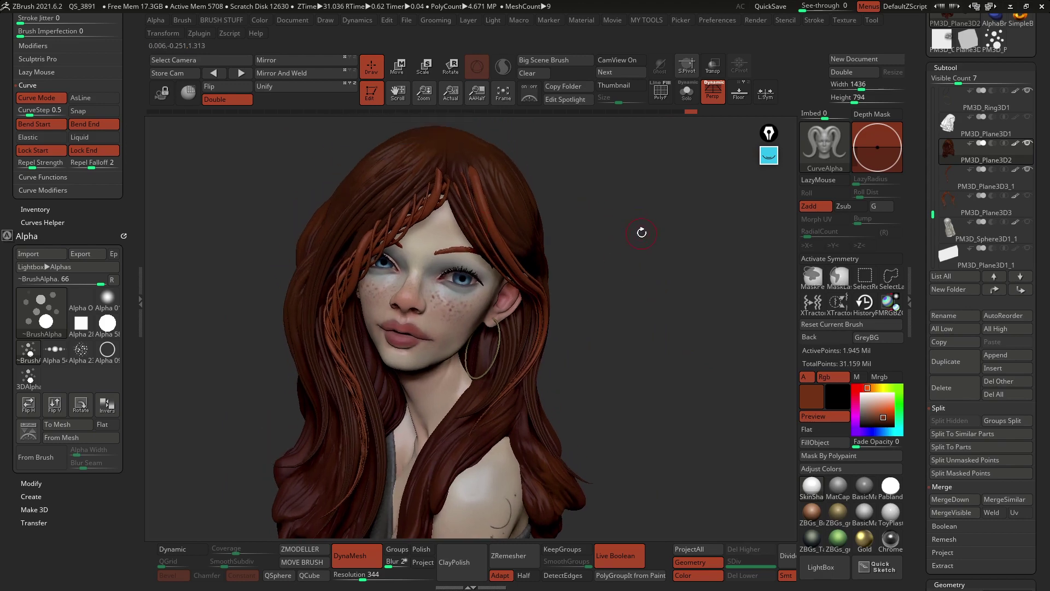
Step: Split the new unmasked strand bundle into its own subtool, select it, and isolate it from the other subtools
key("1")
left_click(645, 266)
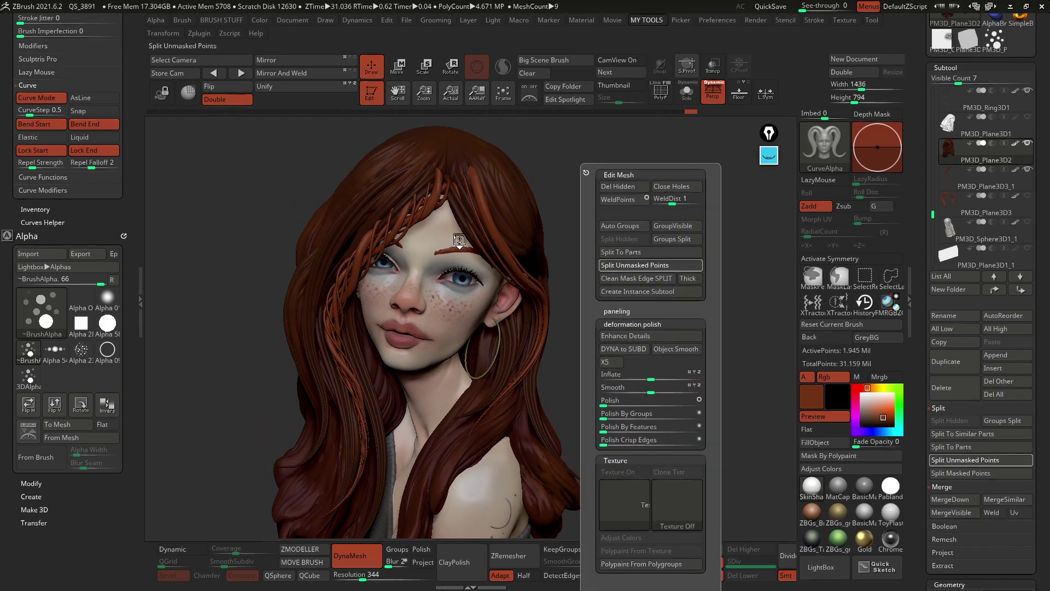
left_click(651, 265)
left_click(1014, 189)
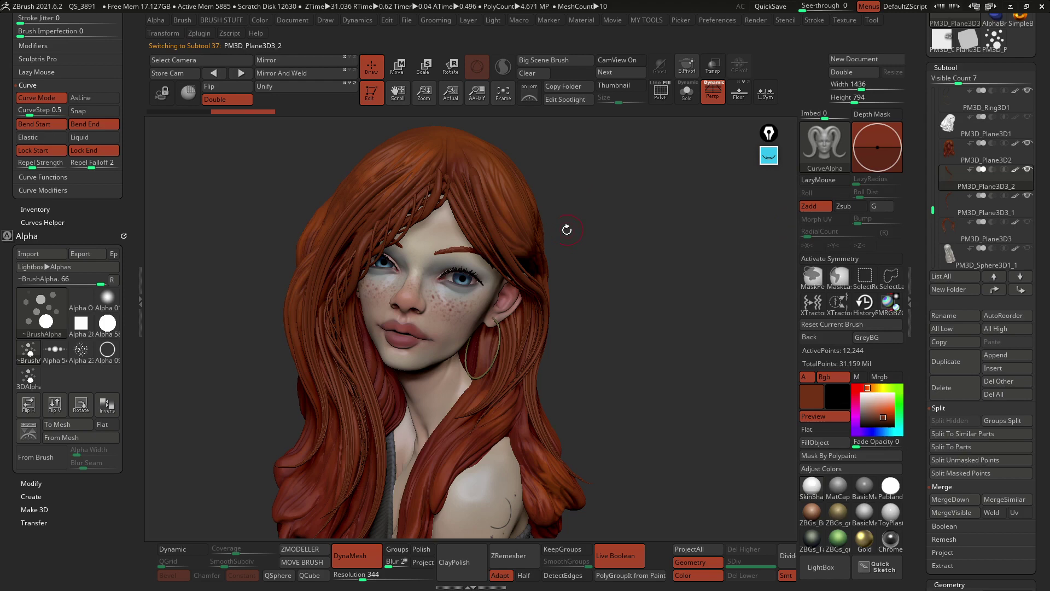
key("alt+s")
key("alt+s")
left_click_drag(567, 231, 554, 202)
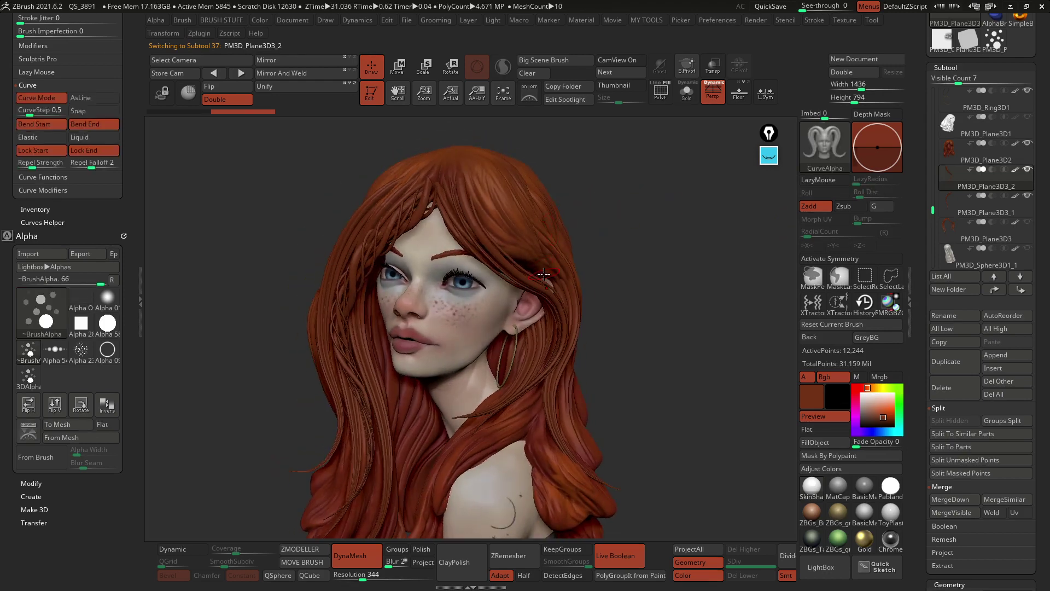
key("alt+s")
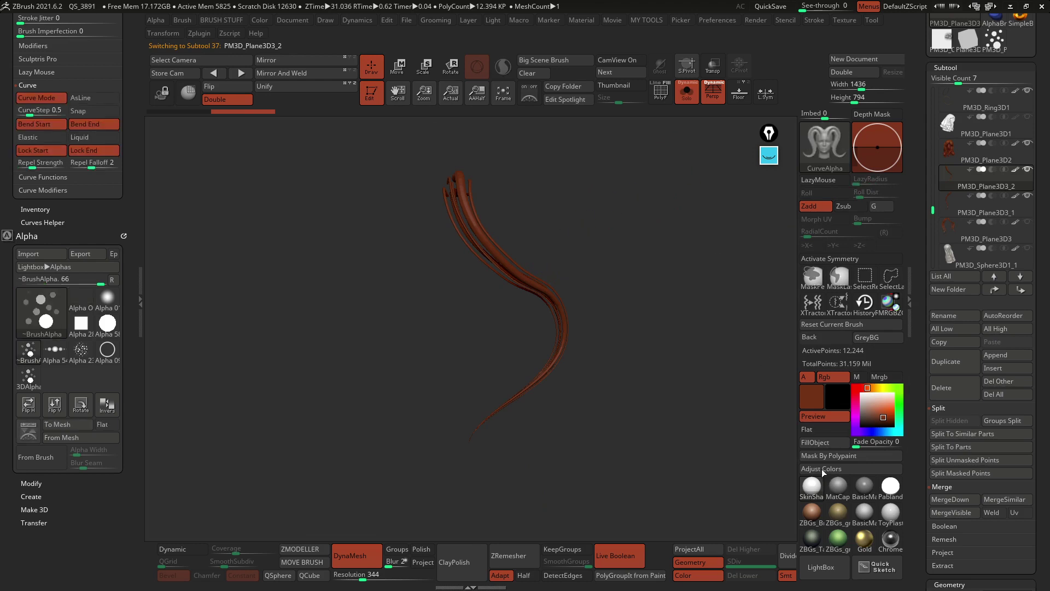
Step: Set the active color to white, turn off the subtools' painted color, and turn on the polygroup display for the isolated bundle
left_click(862, 387)
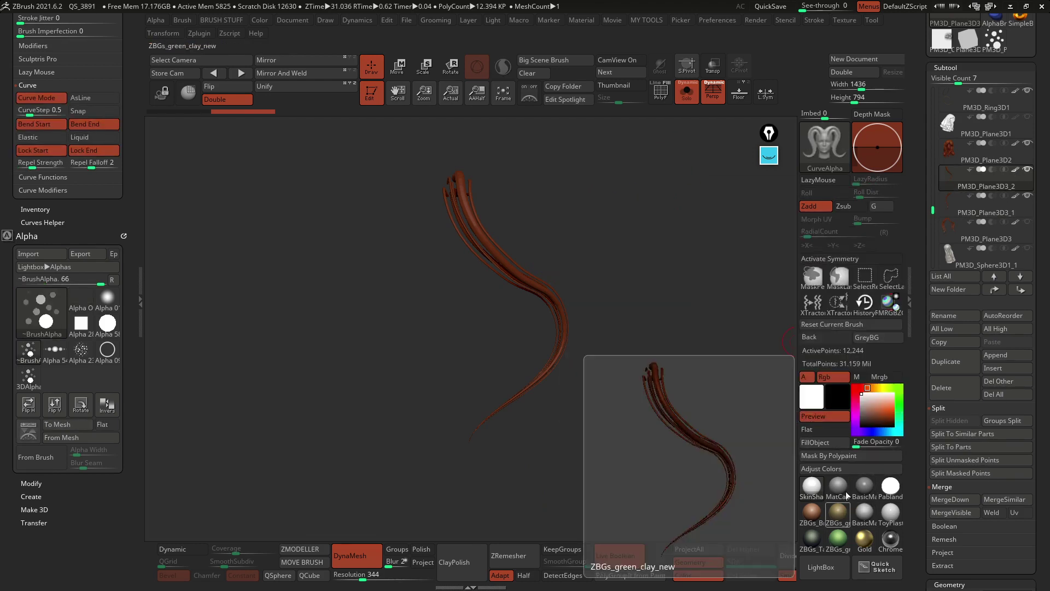
key("shift")
left_click(1006, 183)
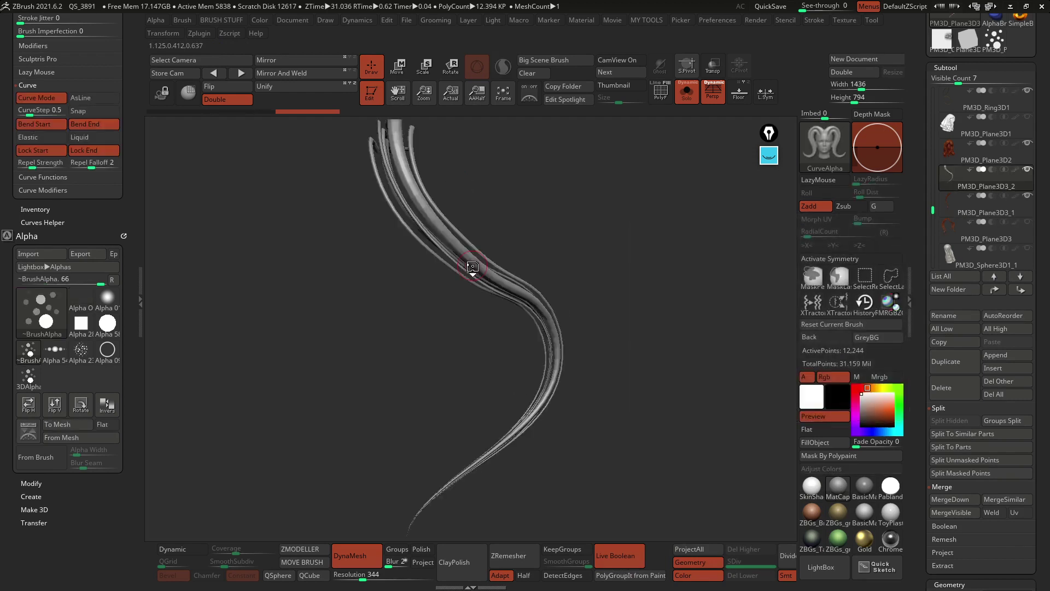
left_click_drag(468, 188, 585, 244)
left_click(661, 91)
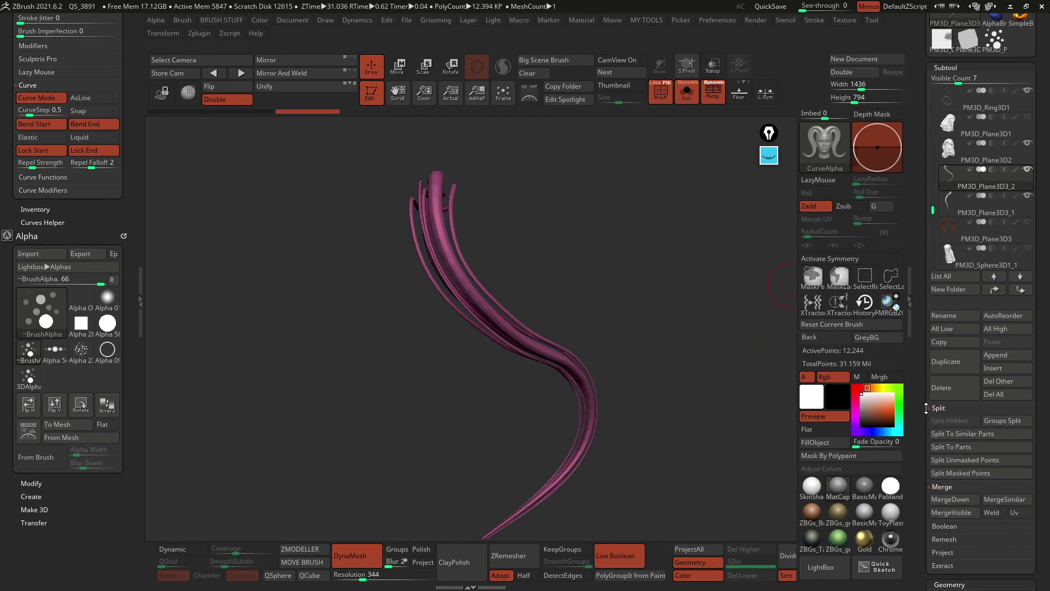
Step: Assign polygroups to the isolated strand bundle with Auto Groups, based on topology continuity
left_click_drag(926, 406, 918, 226)
key("shift")
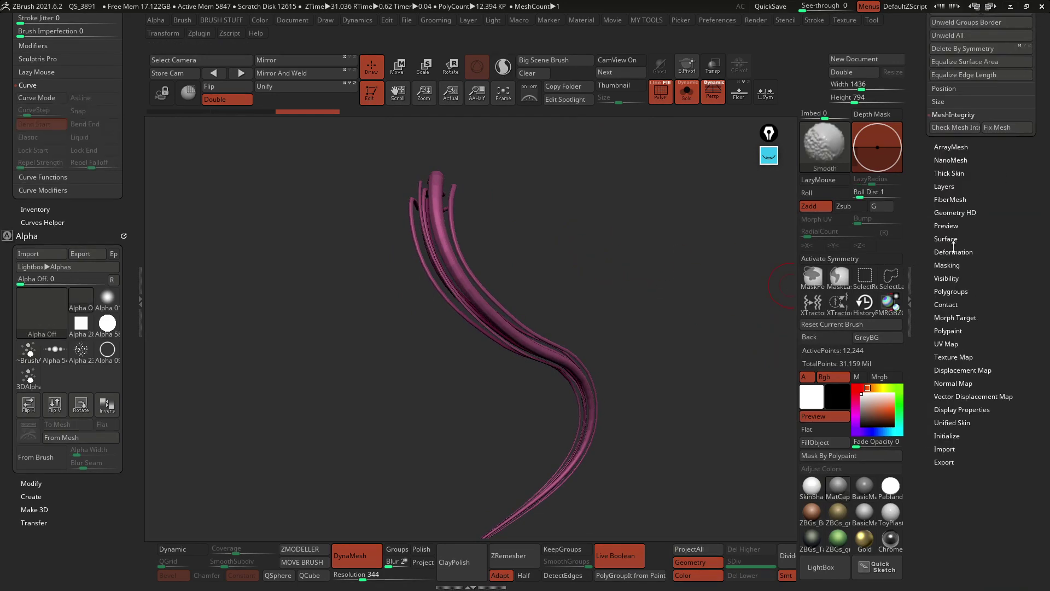
left_click(955, 292)
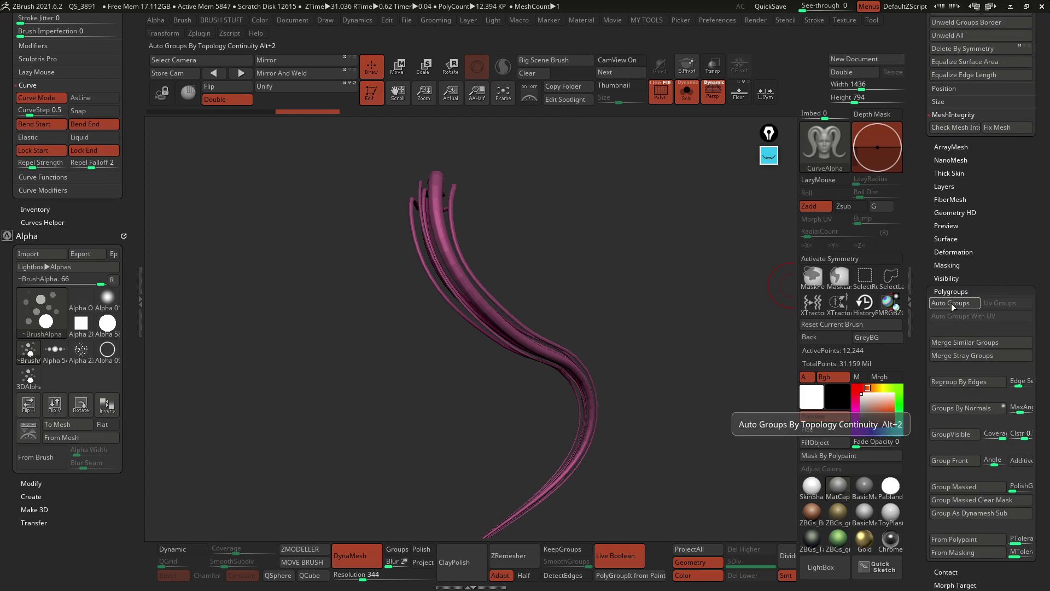
left_click(951, 303)
left_click_drag(525, 228, 539, 291)
left_click_drag(494, 472, 592, 246, "alt")
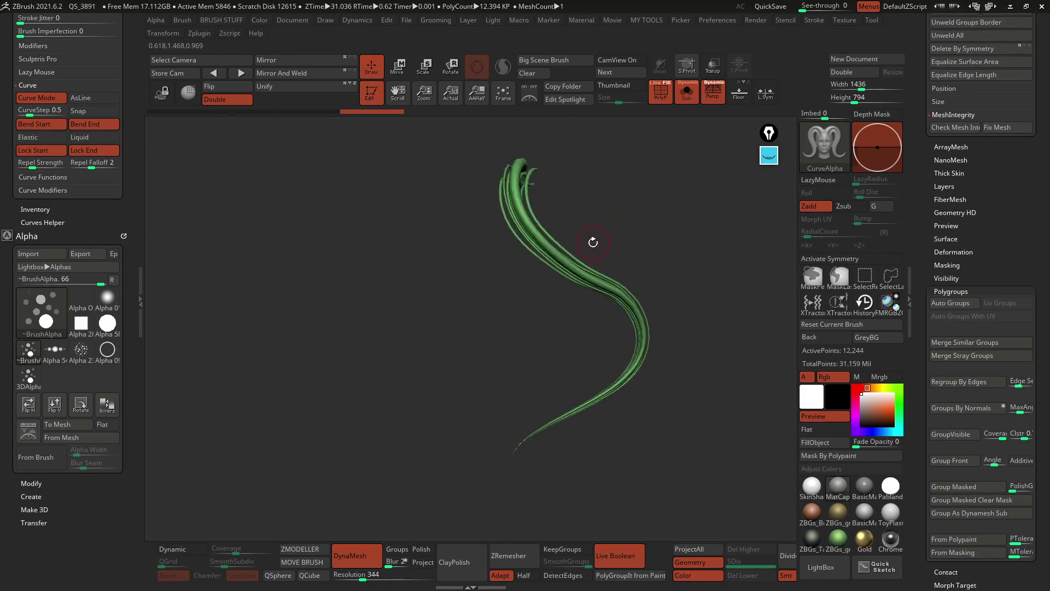
Step: Switch to the Move Topological brush for adjusting individual strands and enlarge its draw size
key("b")
key("m")
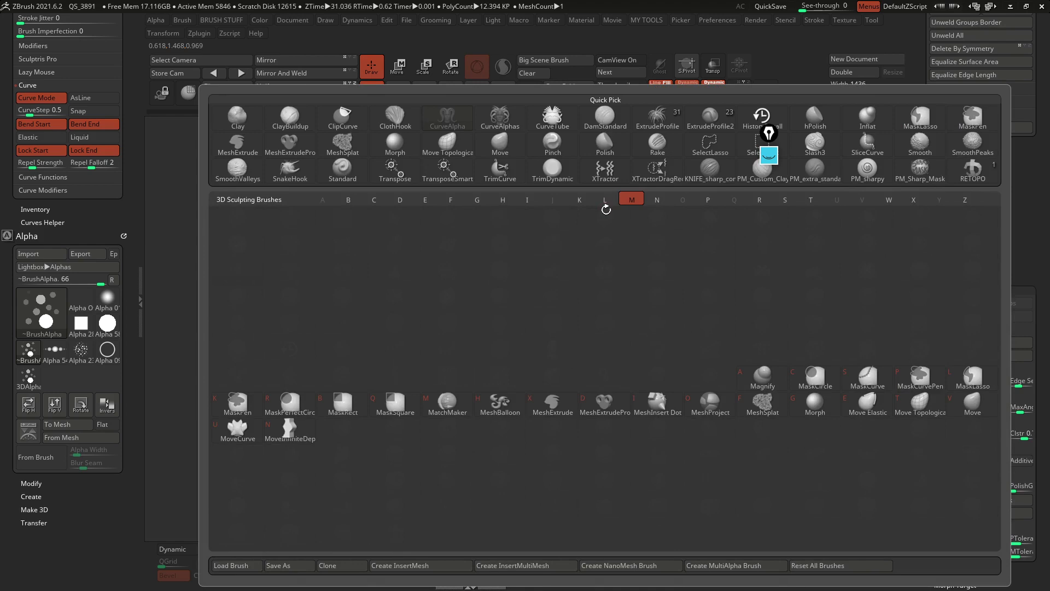
key("Escape")
key("b")
mouse_move(501, 278)
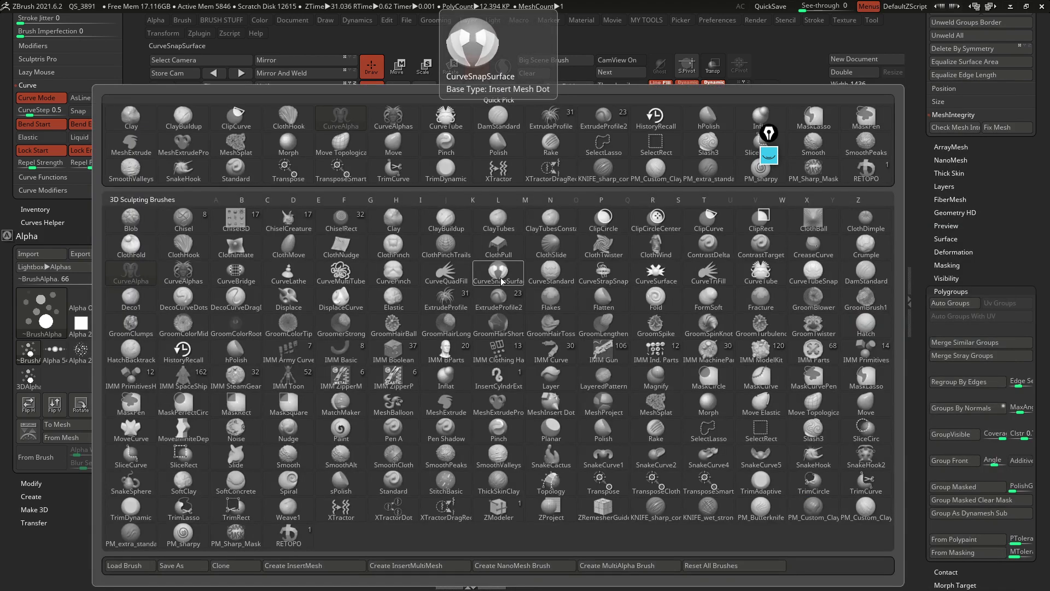
key("m")
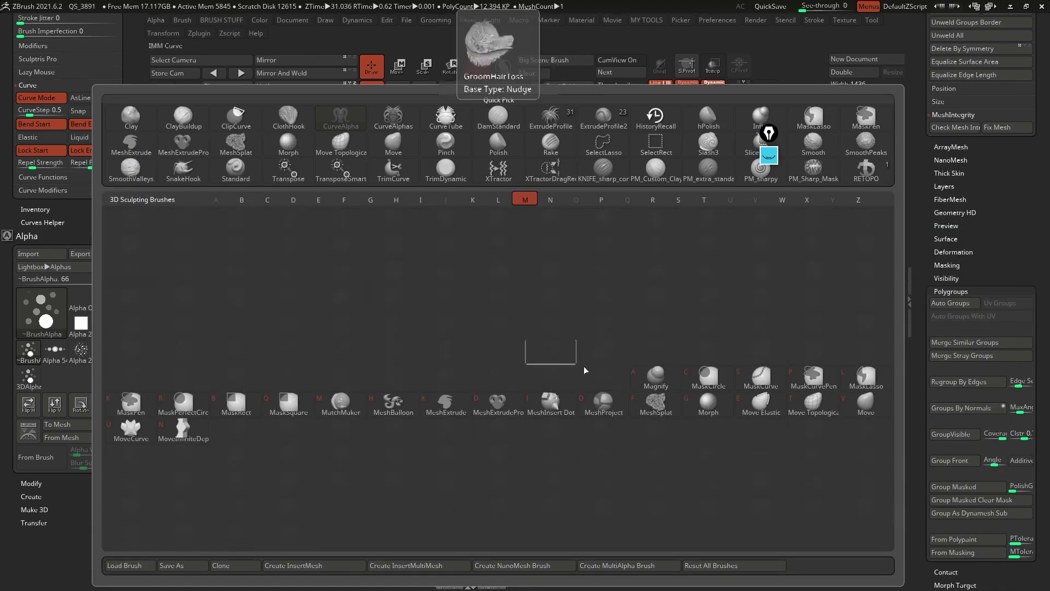
left_click(815, 410)
key("space")
mouse_move(597, 210)
left_mouse_down()
mouse_move(625, 209)
mouse_move(607, 263)
left_mouse_up()
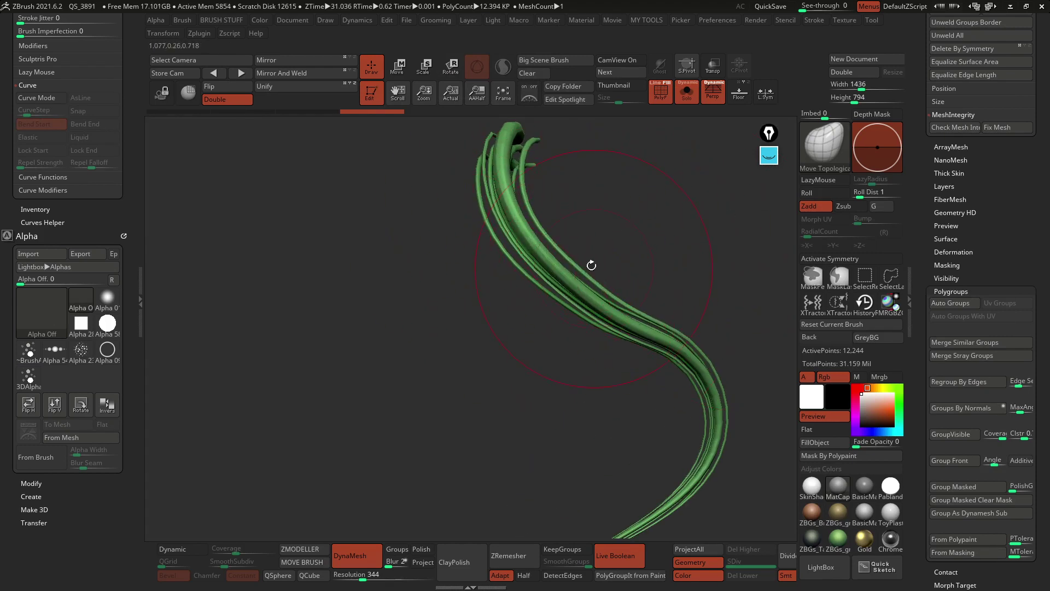
Step: Turn off the polygroup display and leave the isolated view to show all subtools of the bust
key("shift+f")
key("shift+f")
left_click(657, 85)
left_click_drag(640, 141, 551, 329)
key("shift+f")
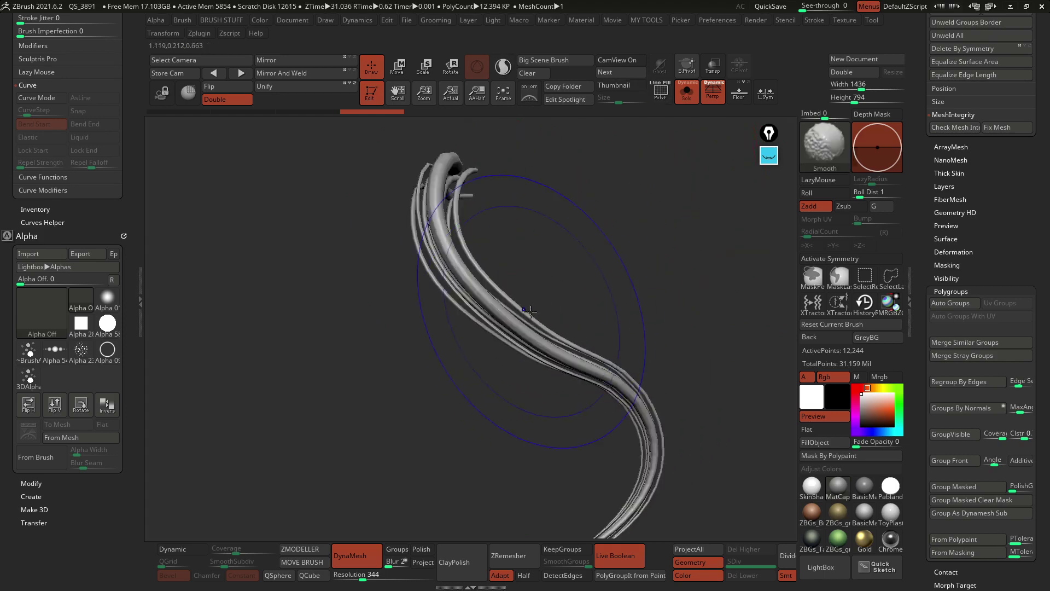
key("alt+s")
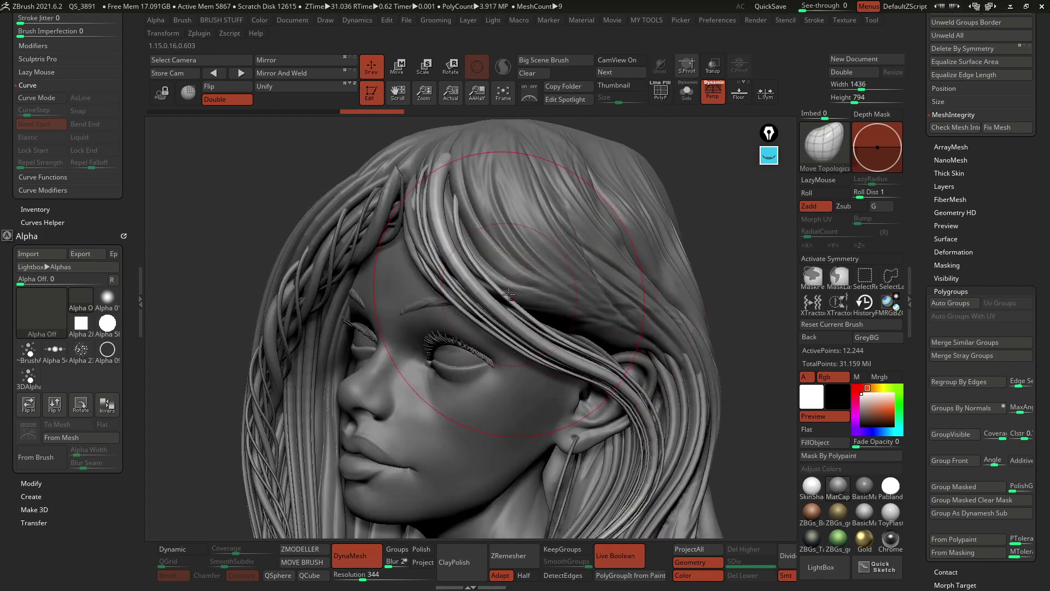
Step: Pull individual strands of the bundle away from each other over the forehead and temple with the Move Topological brush
left_click_drag(516, 298, 499, 309)
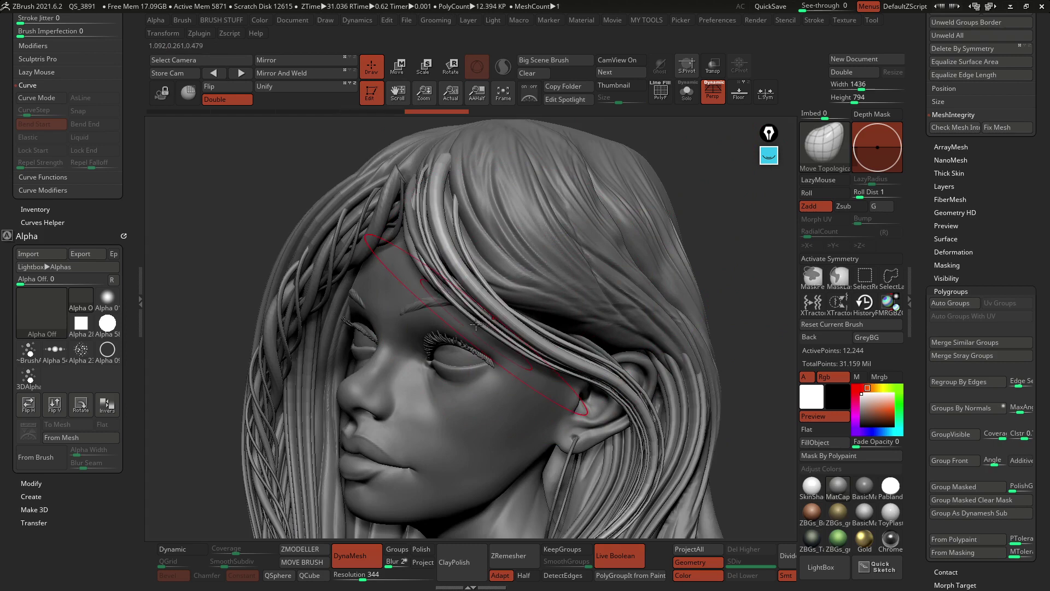
key("2")
key("1")
left_click(438, 275)
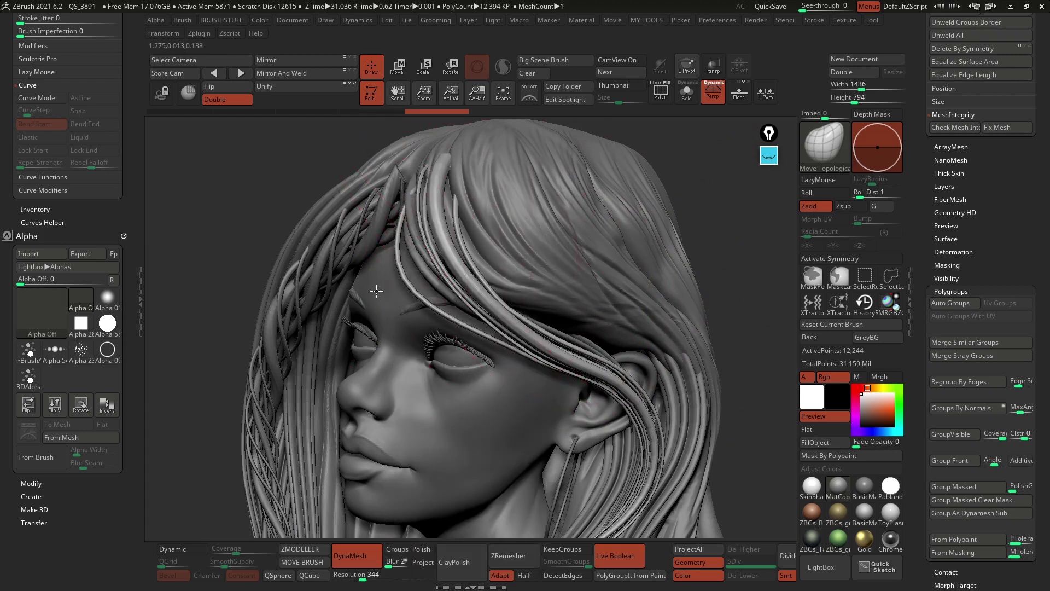
left_click_drag(484, 337, 484, 354)
left_click_drag(599, 373, 593, 391)
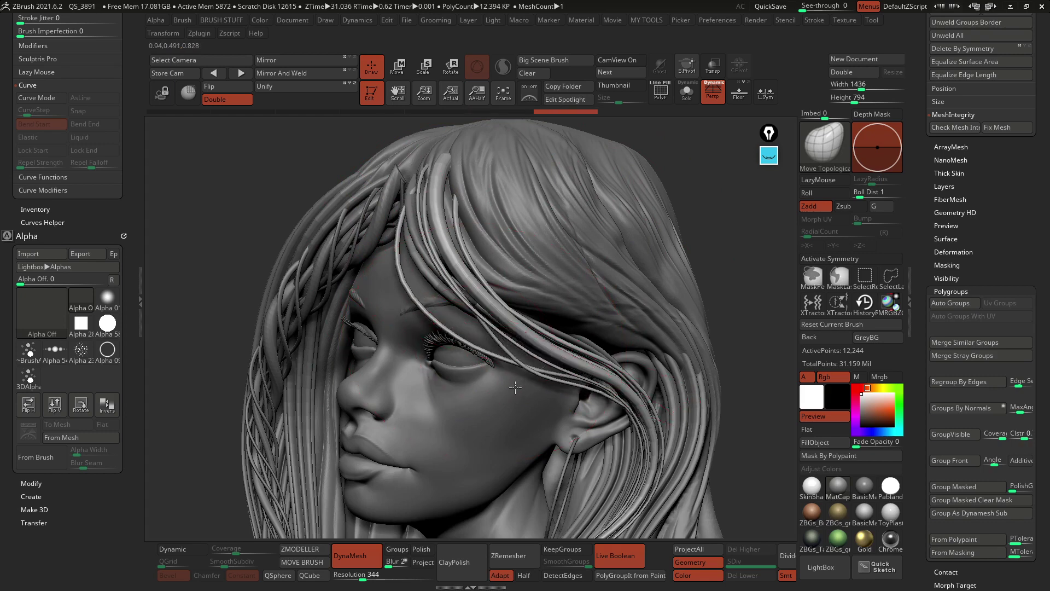
left_click_drag(515, 388, 516, 392)
left_click_drag(626, 405, 617, 401)
Step: Spread the bundle's strands beside the ear and down toward the neck
right_click_drag(628, 474, 659, 343, "alt")
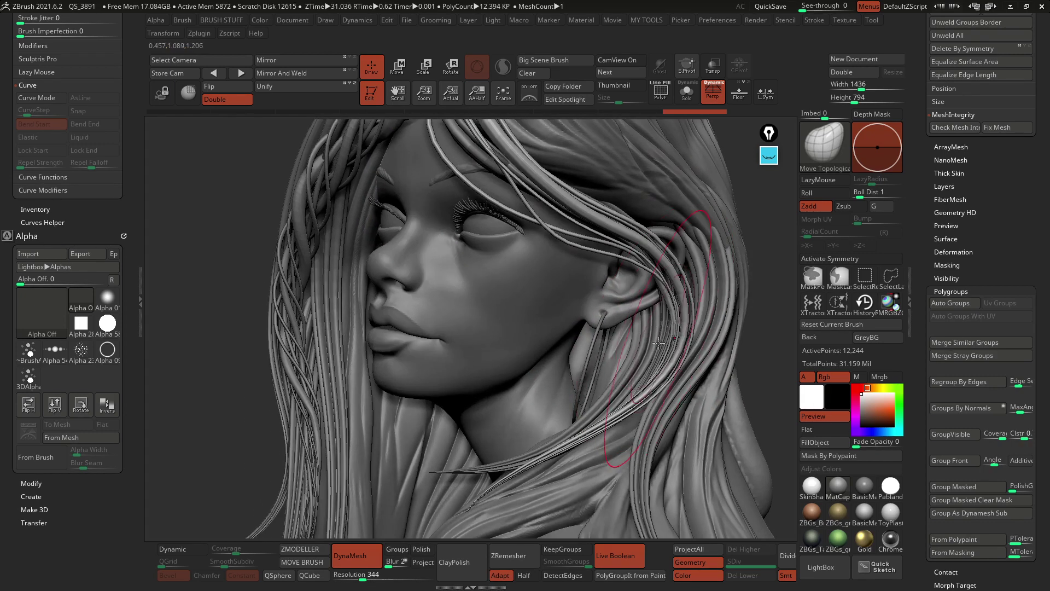
left_click_drag(674, 359, 650, 353)
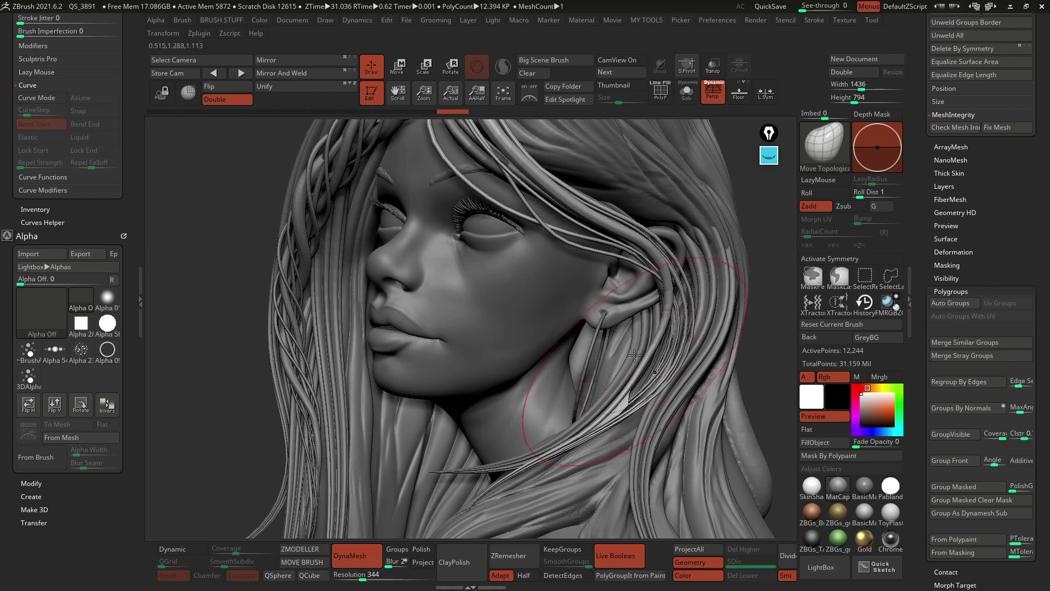
left_click_drag(617, 417, 614, 423)
left_click_drag(656, 266, 667, 271)
mouse_move(643, 374)
left_mouse_down()
mouse_move(658, 387)
mouse_move(638, 389)
mouse_move(644, 365)
left_mouse_up()
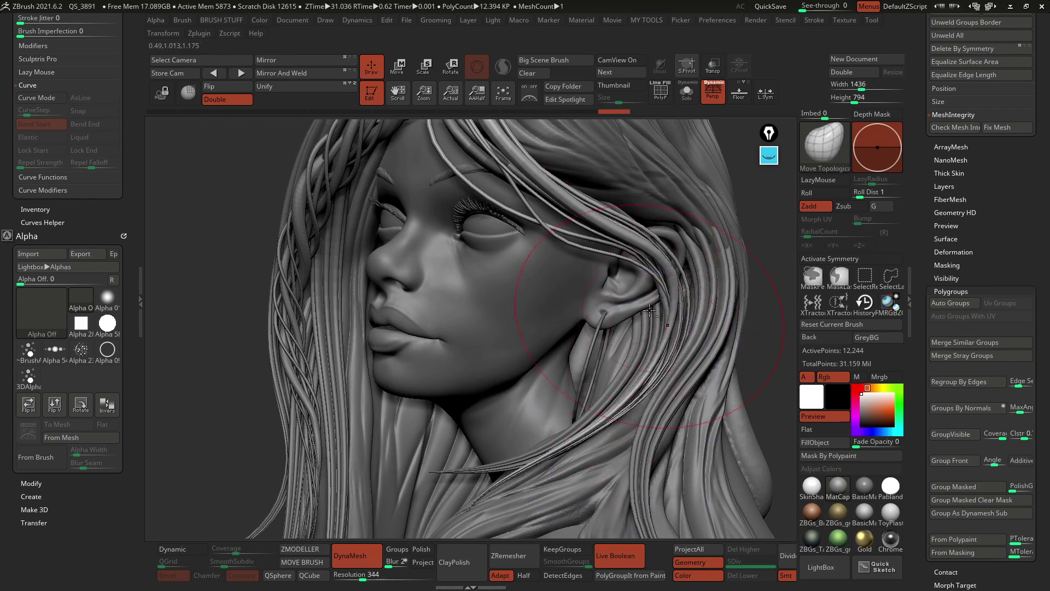
Step: Reshape the strands from the front, adjusting their spread beside the ear and their fall along the temple
right_click_drag(624, 402, 674, 317)
left_click_drag(668, 316, 698, 311)
right_click_drag(713, 404, 663, 342, "alt")
mouse_move(663, 342)
left_mouse_down()
mouse_move(692, 343)
mouse_move(698, 376)
mouse_move(674, 374)
mouse_move(684, 377)
left_mouse_up()
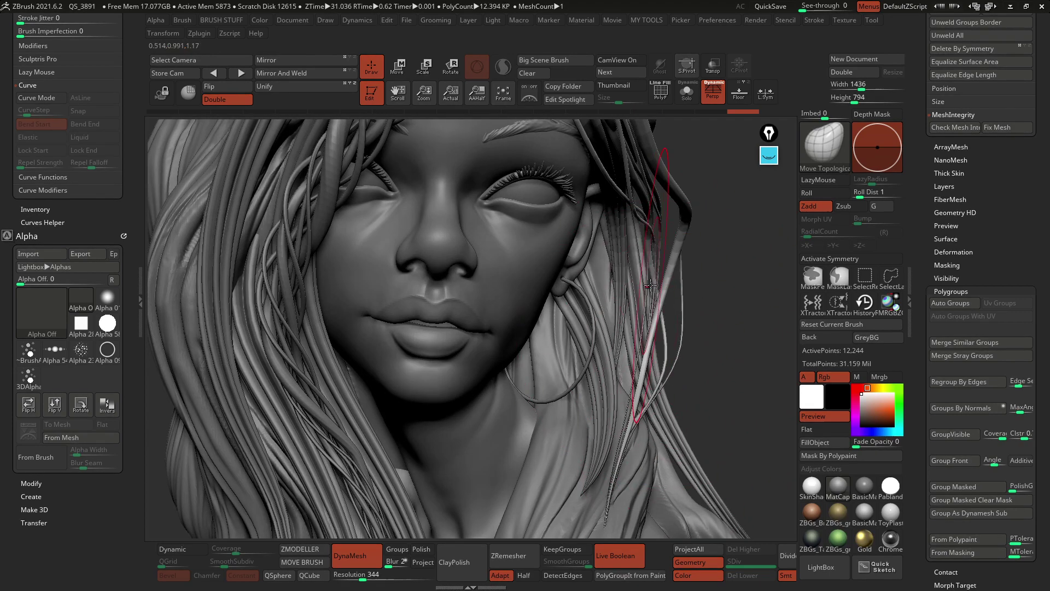
right_click_drag(650, 285, 627, 293)
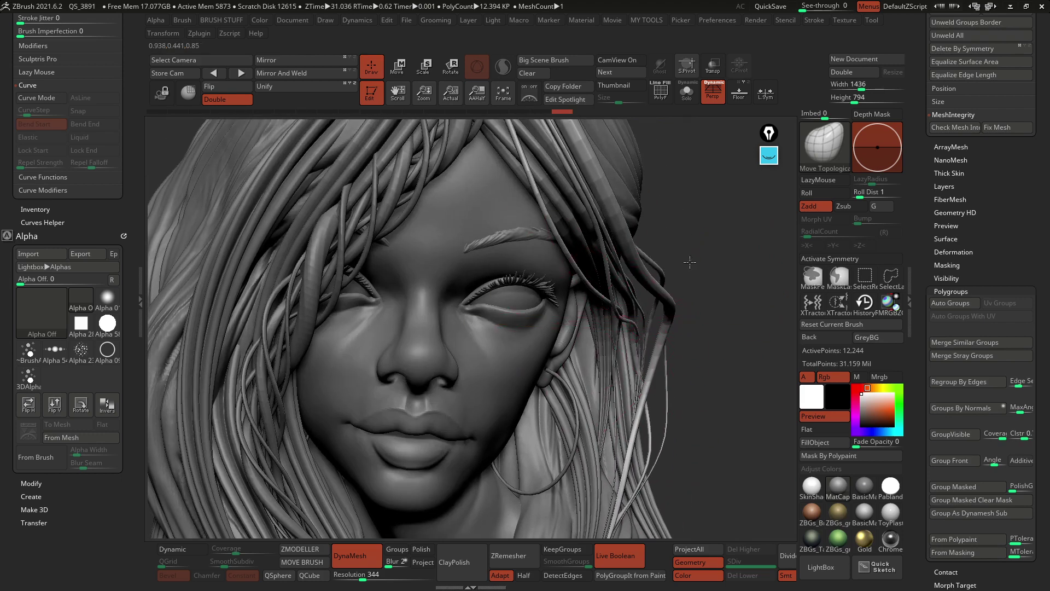
right_click_drag(656, 247, 624, 212)
mouse_move(593, 186)
left_mouse_down()
mouse_move(591, 204)
mouse_move(568, 217)
left_mouse_up()
Step: Move the strands in front of the ear from the side so they sweep loosely over the cheek
mouse_move(706, 307)
right_mouse_down()
mouse_move(640, 353)
mouse_move(690, 342)
right_mouse_up()
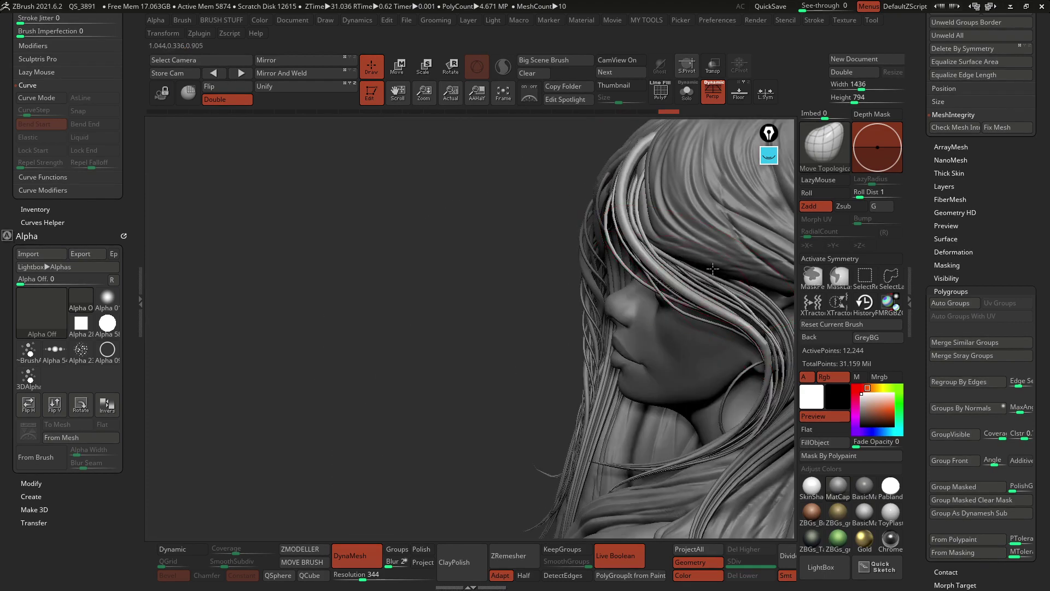
left_click_drag(765, 333, 756, 339)
right_click_drag(755, 341, 687, 297, "alt")
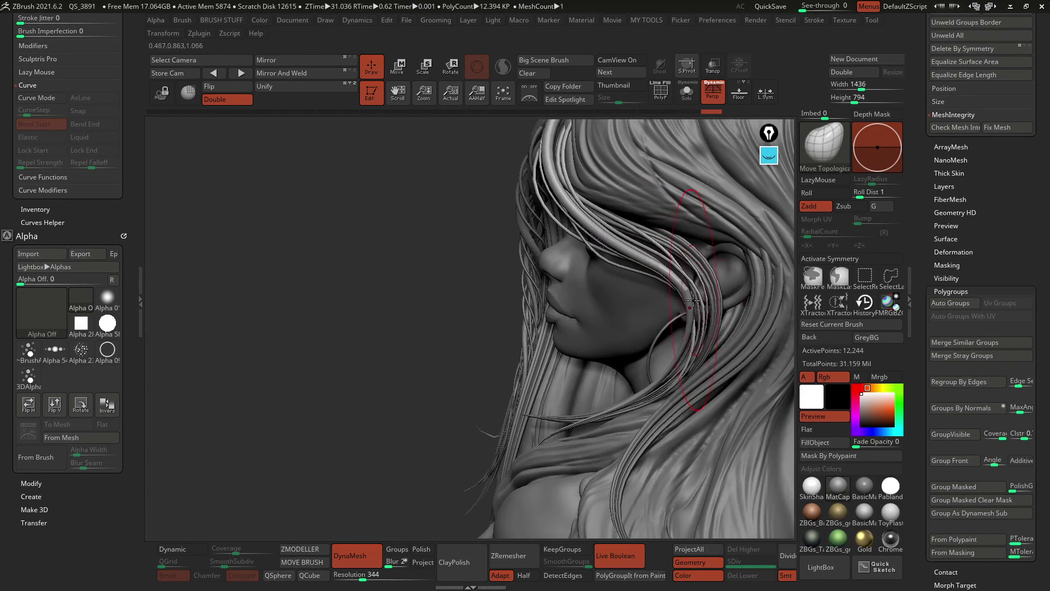
left_click_drag(688, 294, 648, 317)
left_click_drag(693, 281, 683, 299)
right_click_drag(687, 288, 743, 345)
mouse_move(681, 379)
right_mouse_down()
mouse_move(673, 305)
mouse_move(706, 292)
right_mouse_up()
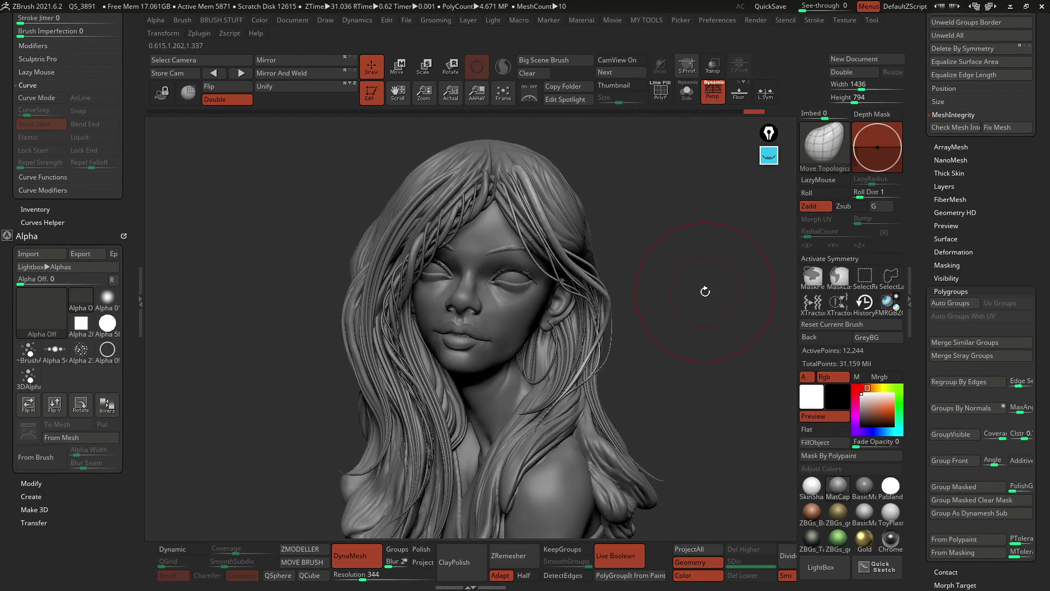
Step: Reduce the brush size and draw a CurveAlpha strand bundle from the crown outward past the side of the head
key("space")
left_click_drag(705, 292, 681, 293)
right_click_drag(675, 264, 692, 263, "alt")
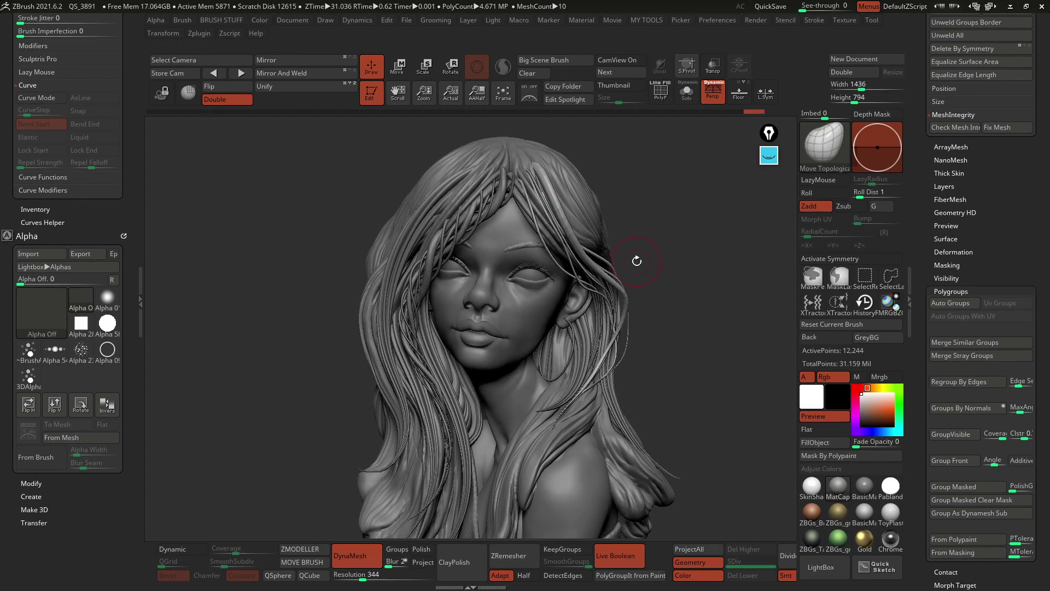
left_click(811, 159)
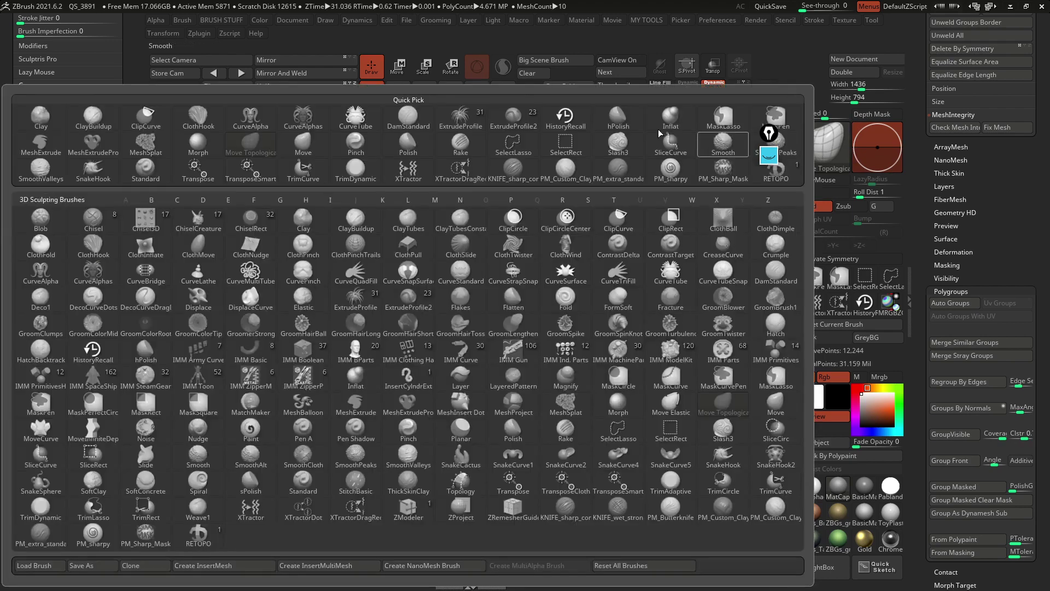
left_click(32, 279)
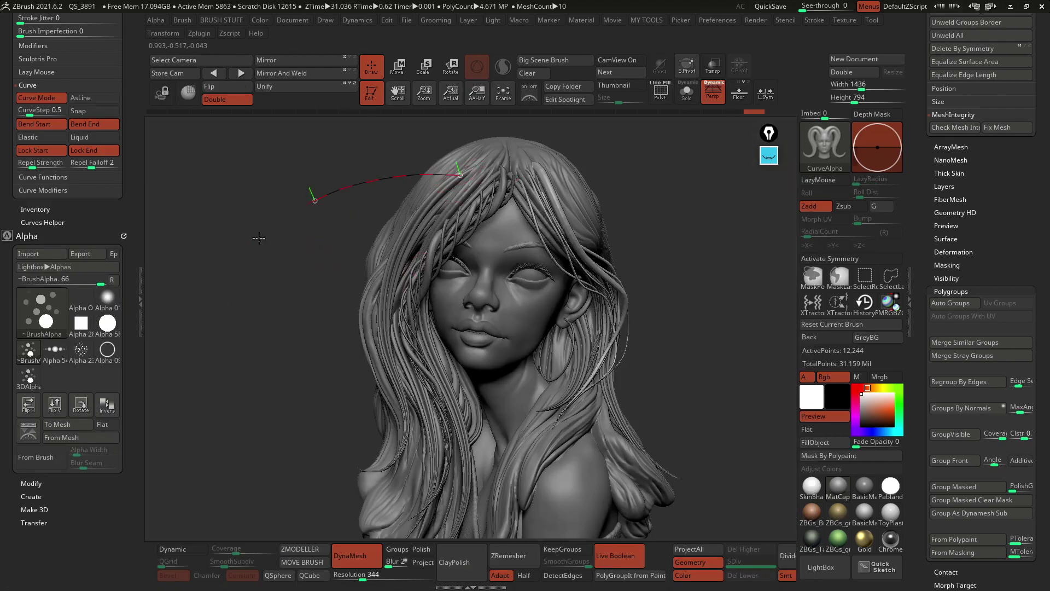
left_click_drag(259, 238, 185, 313)
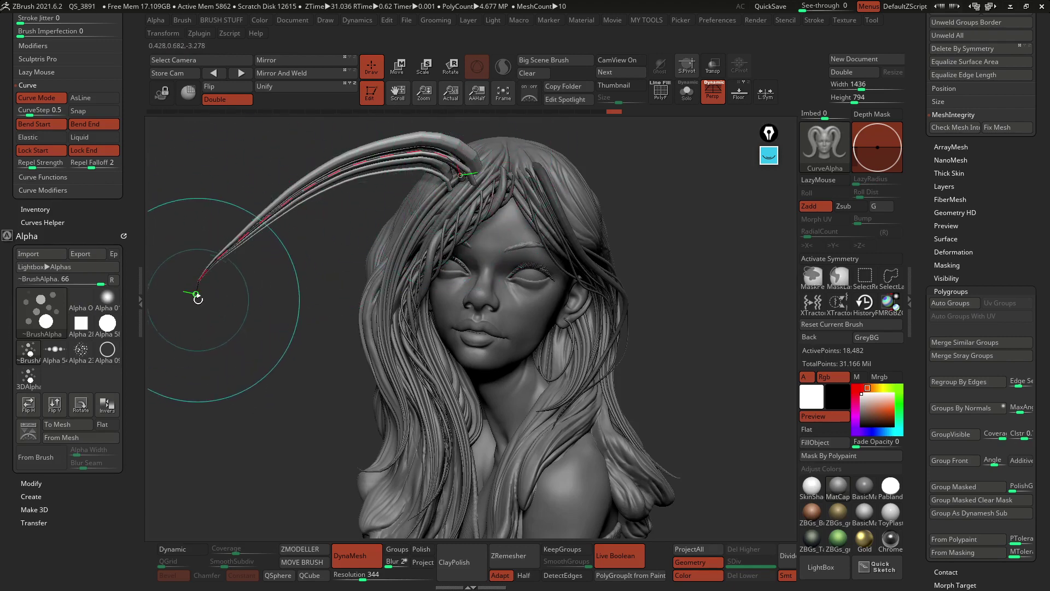
Step: Open the Curve Modifiers, raise the end of the Curve Falloff to about 0.64, and update the drawn bundle
left_click_drag(94, 221, 91, 257)
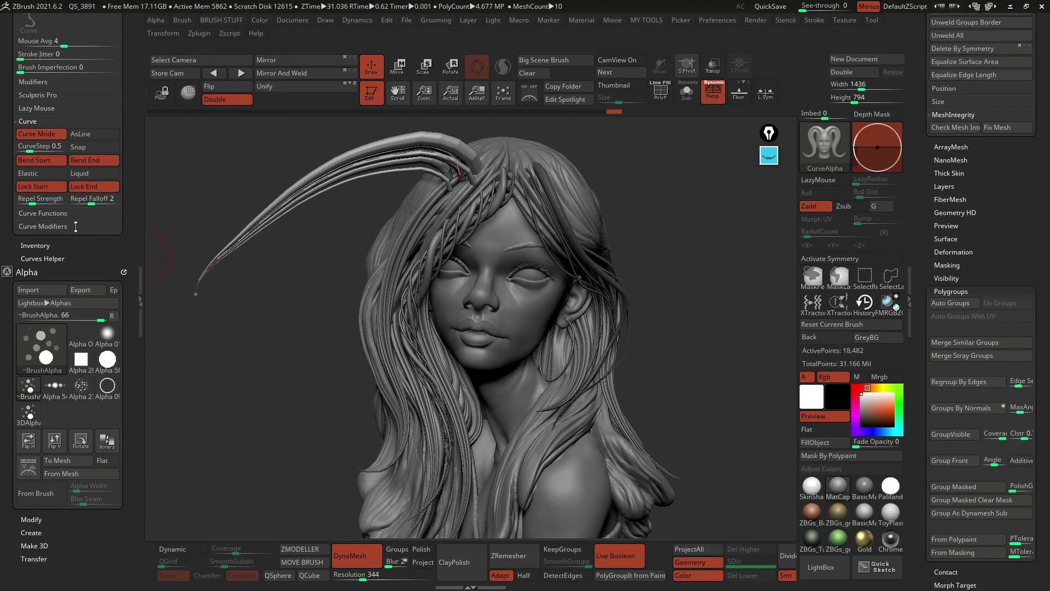
key("shift")
left_click(60, 213)
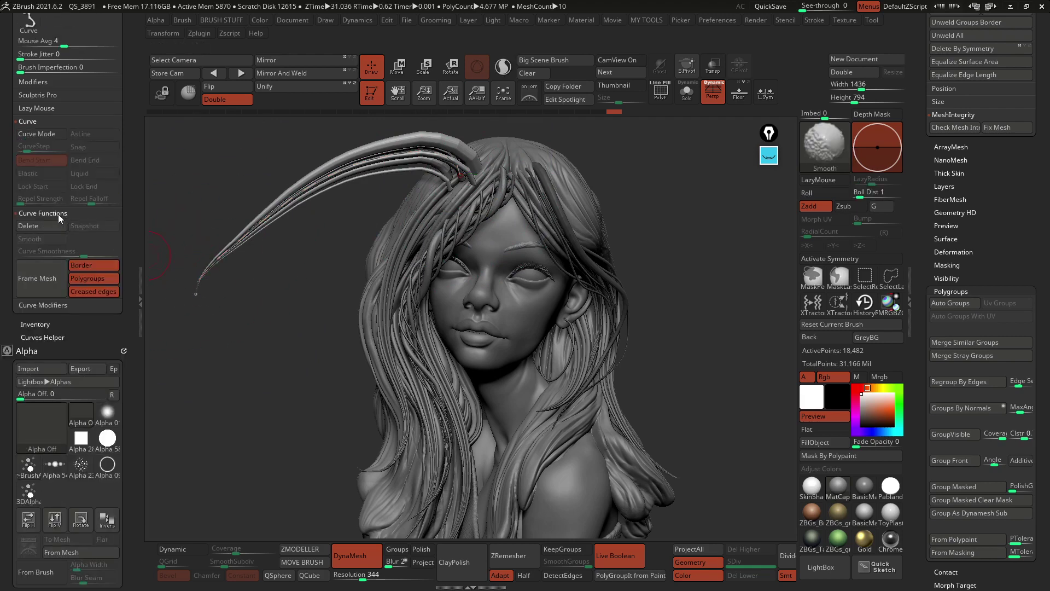
left_click(56, 212)
left_click(51, 224)
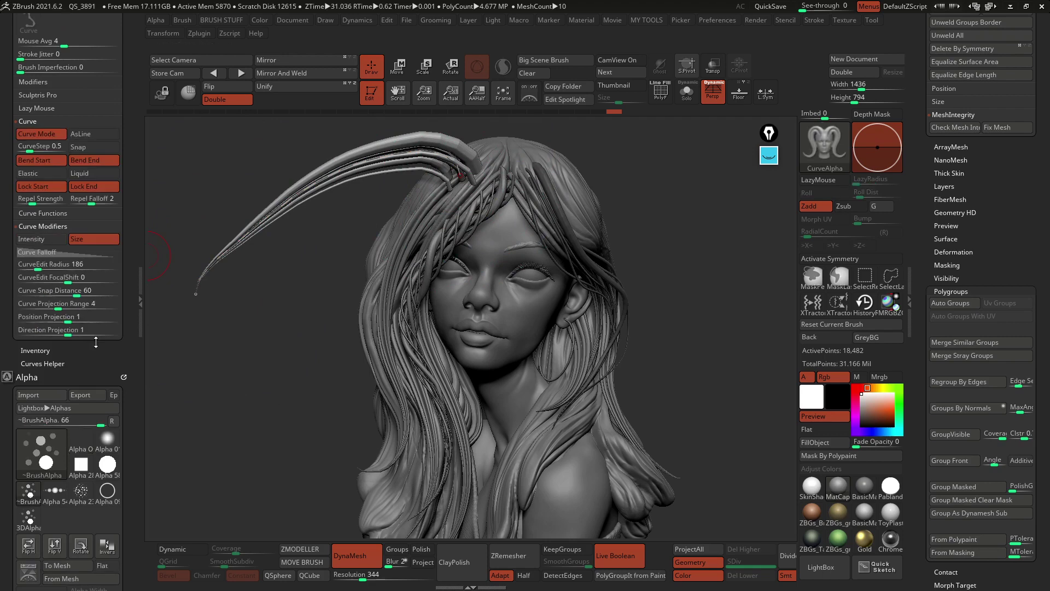
left_click(93, 242)
left_click(82, 253)
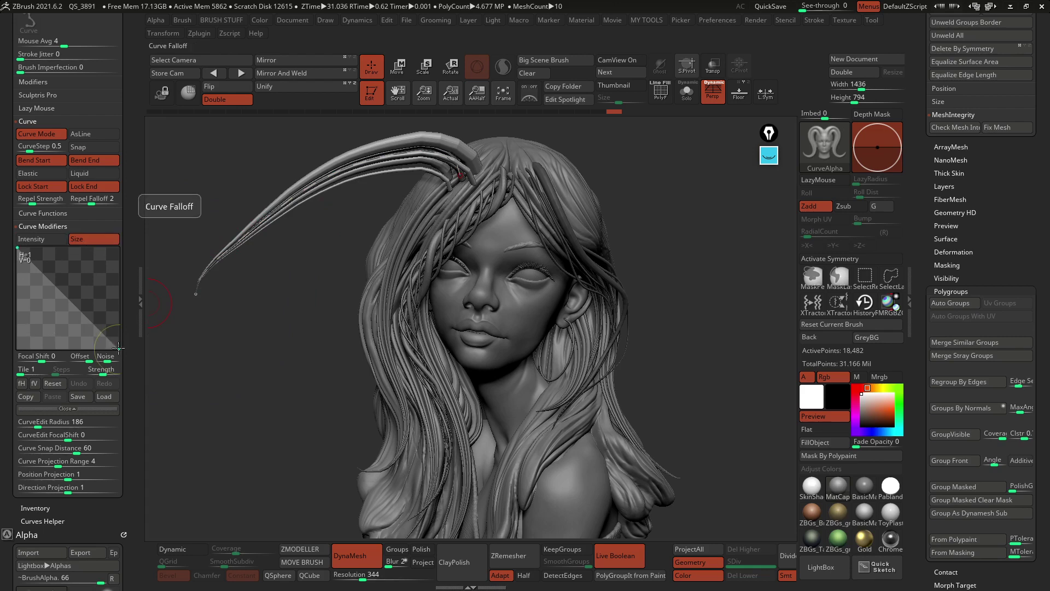
left_click_drag(118, 349, 119, 284)
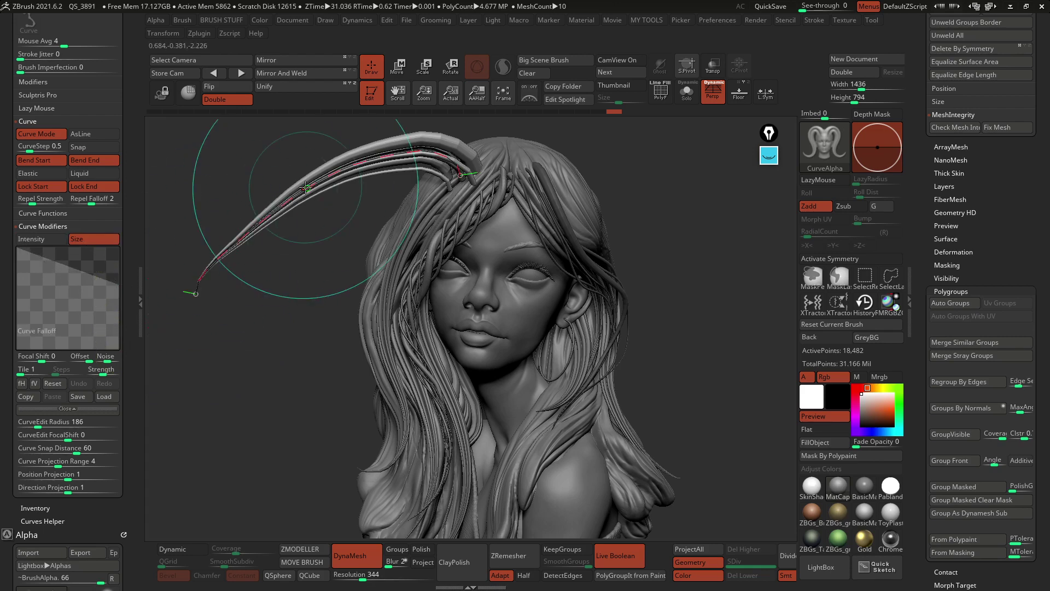
left_click(310, 185)
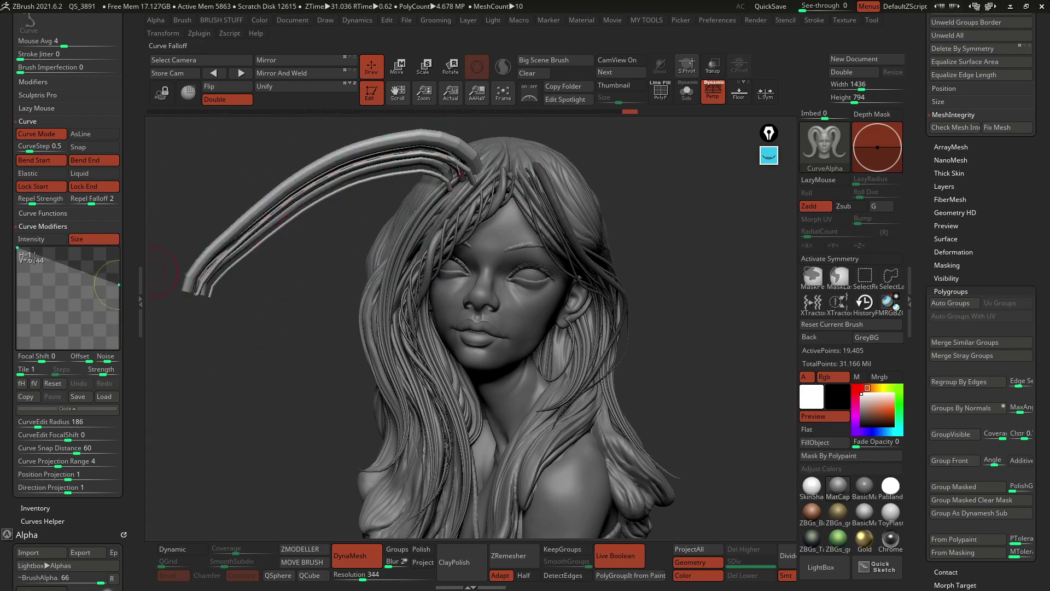
Step: Reverse the Curve Falloff so strands start thin, bow it upward near H 0.33 and V 0.70, and update the bundle
left_click(52, 383)
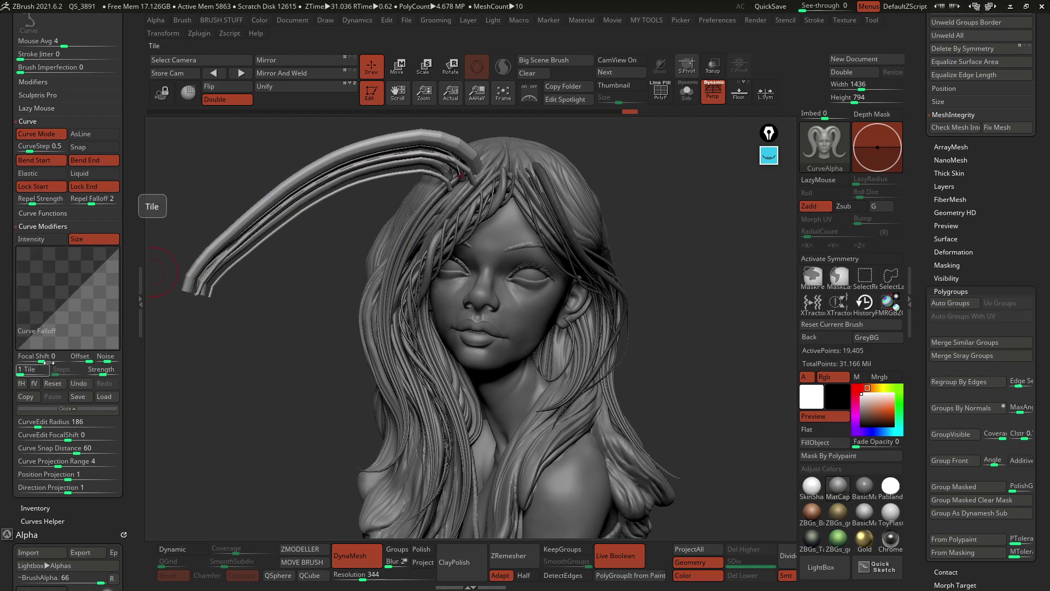
left_click_drag(195, 268, 195, 256)
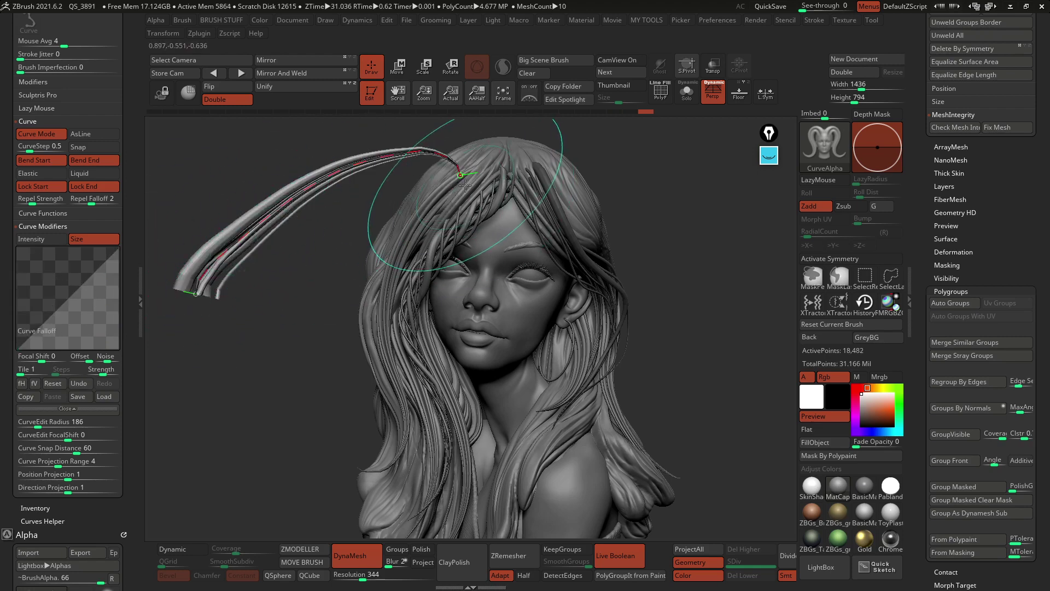
left_click(299, 362)
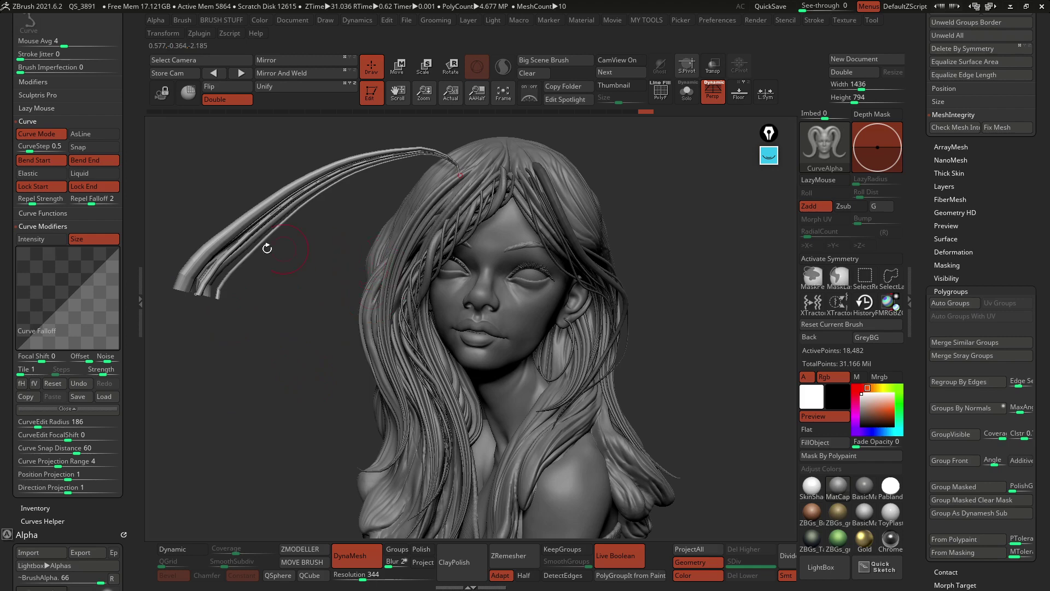
left_click_drag(67, 290, 51, 277)
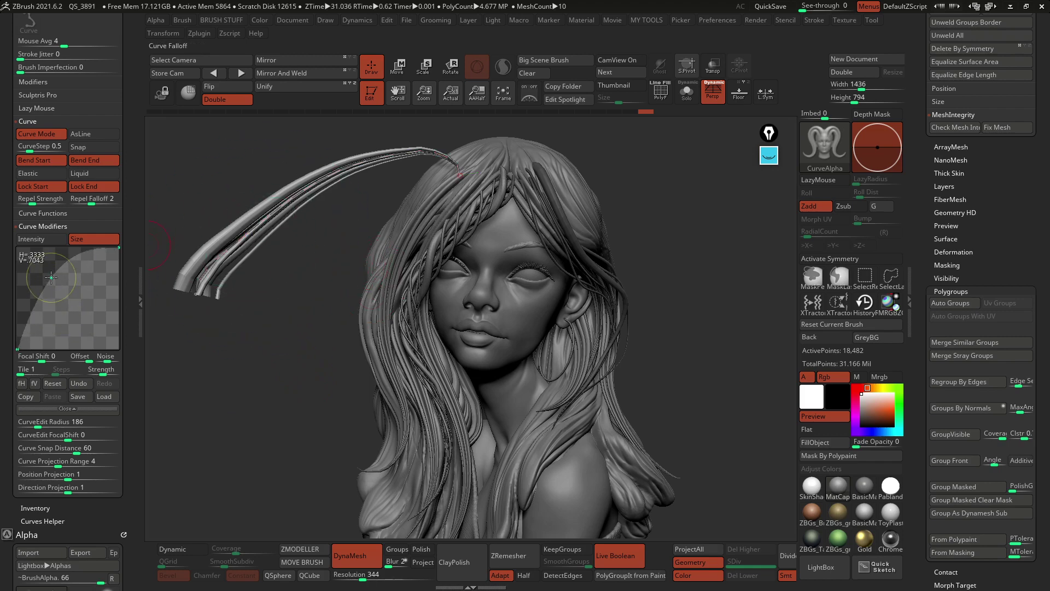
left_click(318, 185)
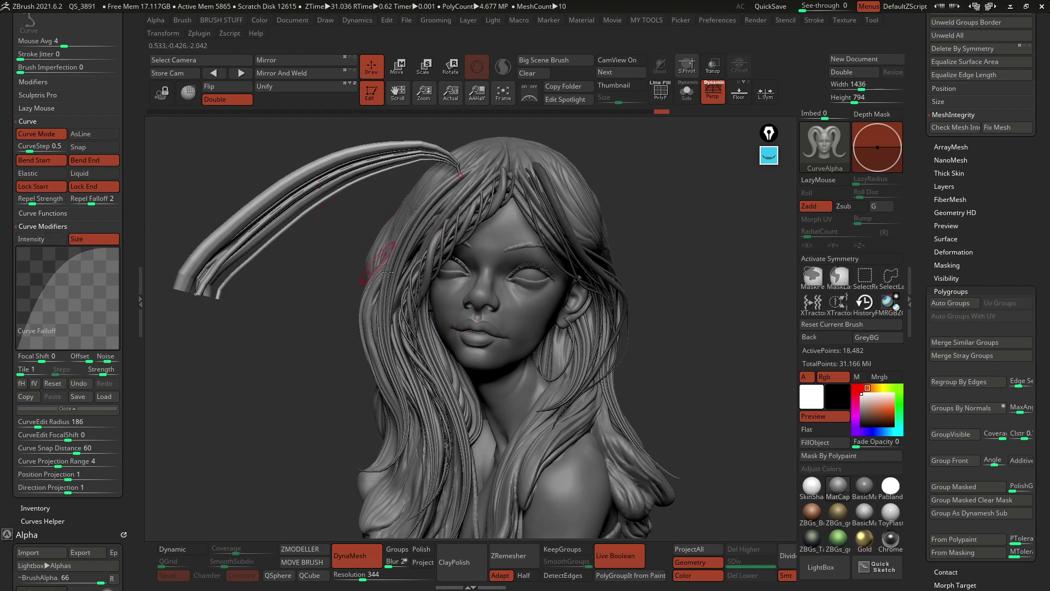
Step: Flip the Curve Falloff vertically so the strands start thick and taper to thin tips, and update the drawn bundle
left_click(38, 388)
left_click(259, 219)
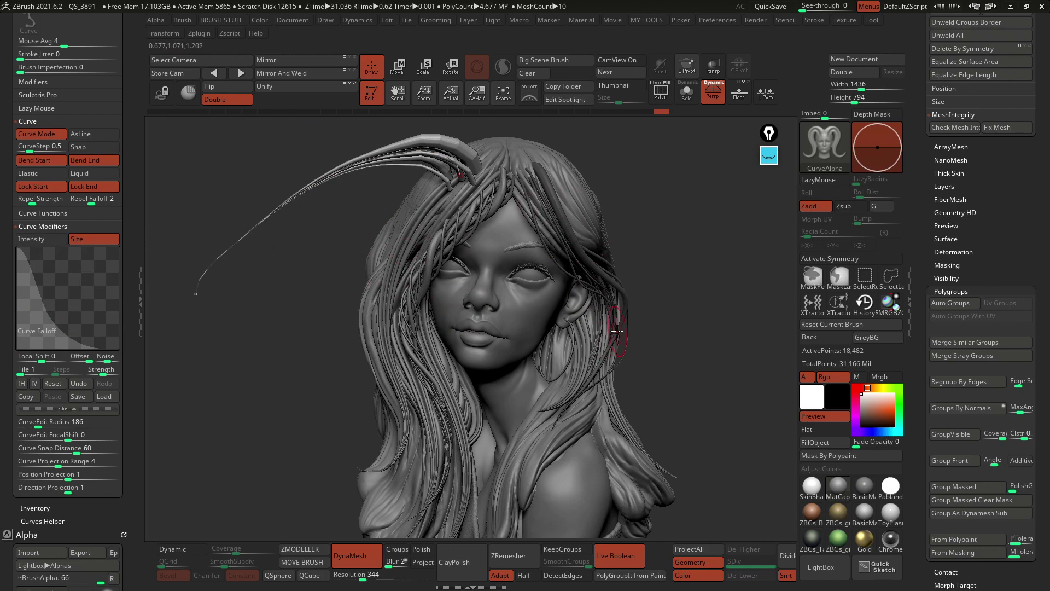
Step: Undo the falloff updates and the test strand bundle drawn from the crown past the side of the head
key("ctrl+z")
key("ctrl+z")
key("ctrl+z")
key("ctrl+z")
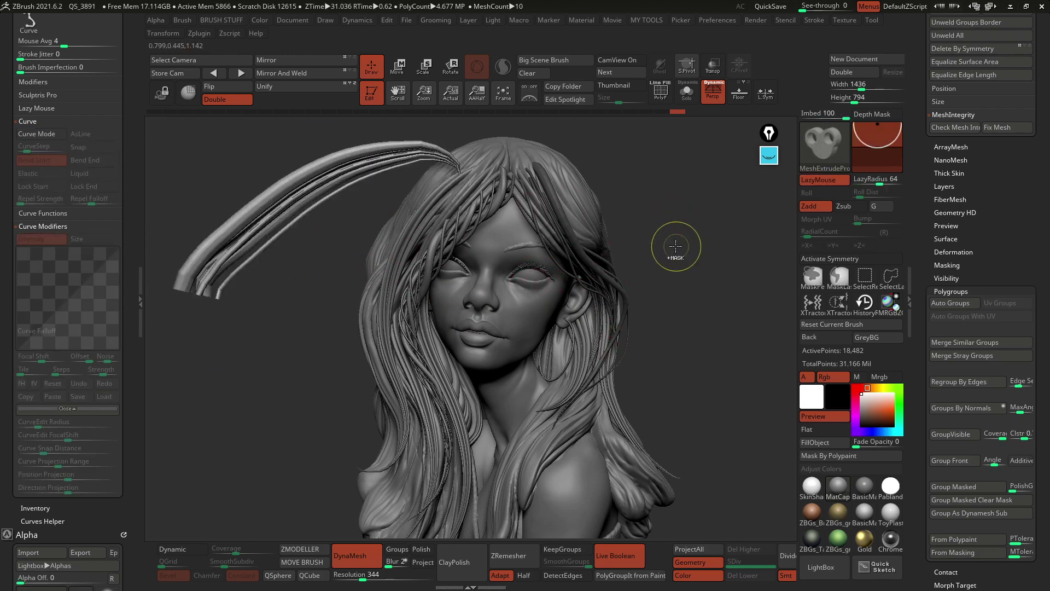
mouse_move(578, 155)
left_mouse_down()
mouse_move(697, 263)
mouse_move(698, 248)
mouse_move(785, 193)
left_mouse_up()
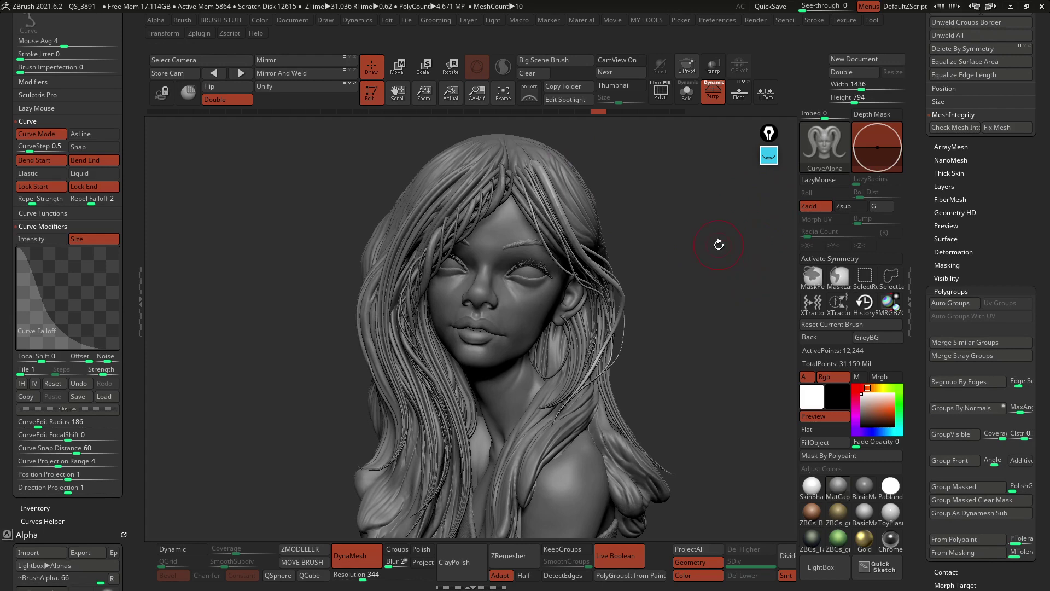
Step: Switch to the scattered-discs tool, examine its disc pattern from the front, and return to the character bust tool
scroll(938, 304, "up", 8)
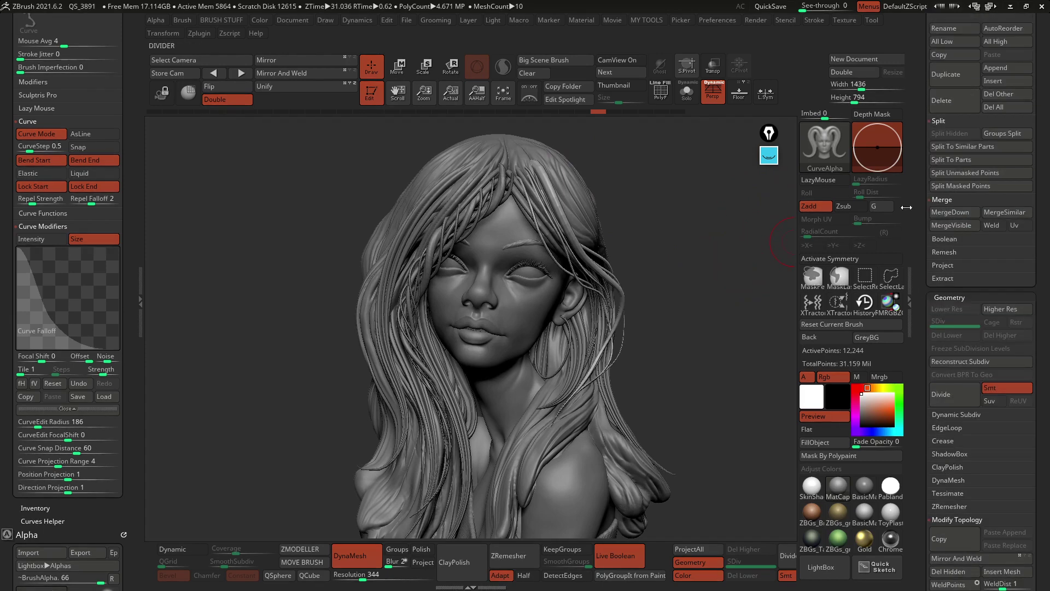
left_click(1003, 201)
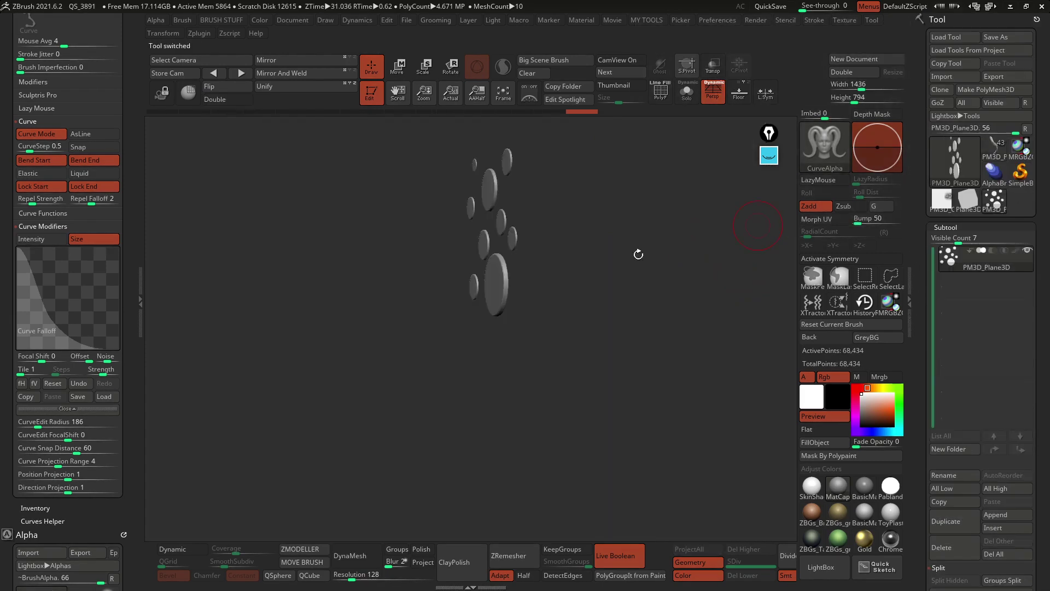
left_click_drag(599, 238, 547, 233)
left_click_drag(635, 213, 631, 250, "alt")
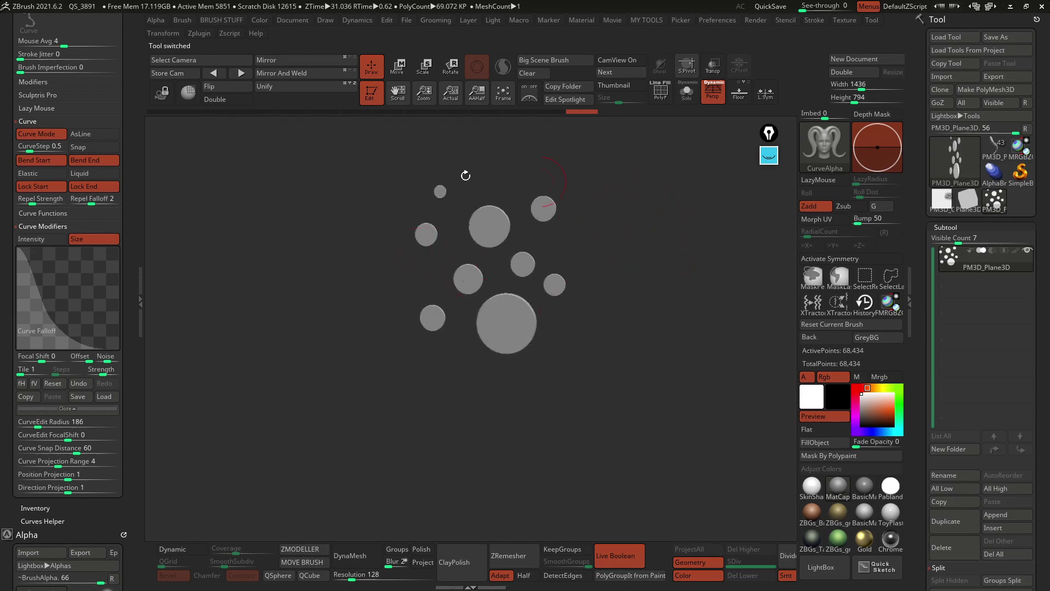
left_click(956, 146)
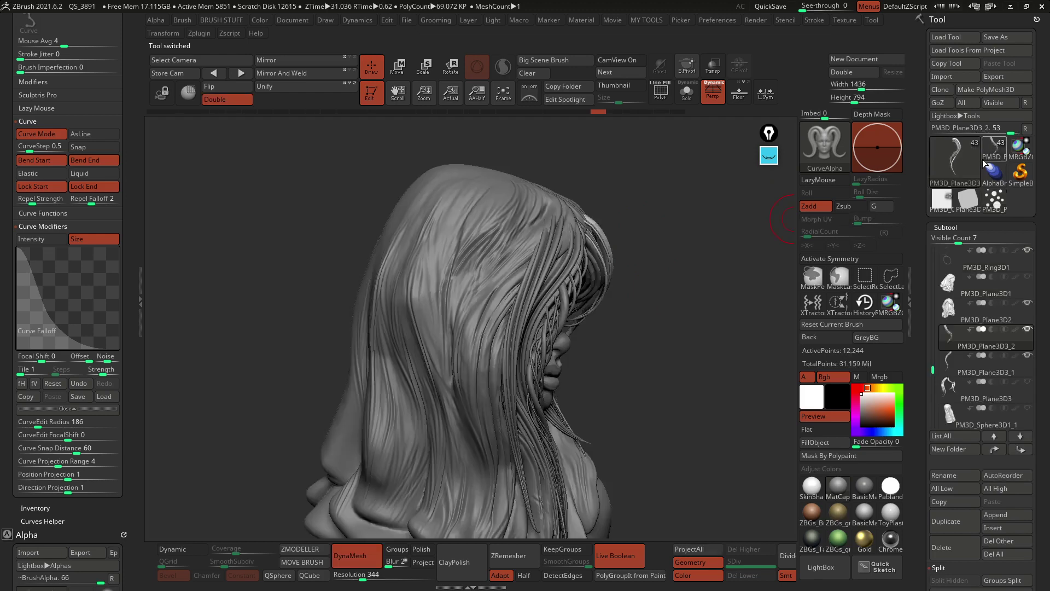
left_click_drag(662, 294, 730, 274)
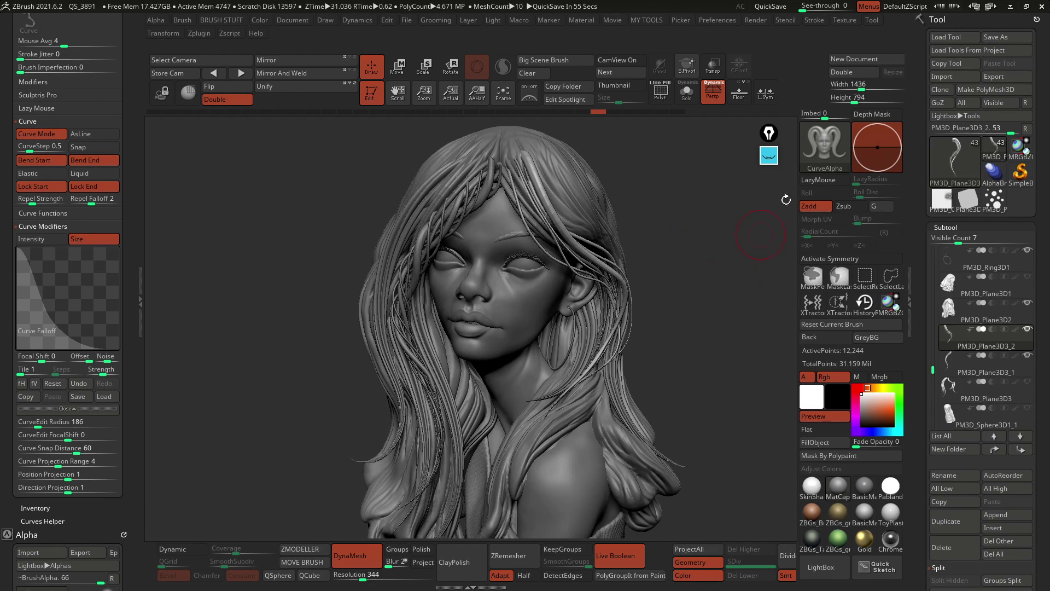
left_click(819, 134)
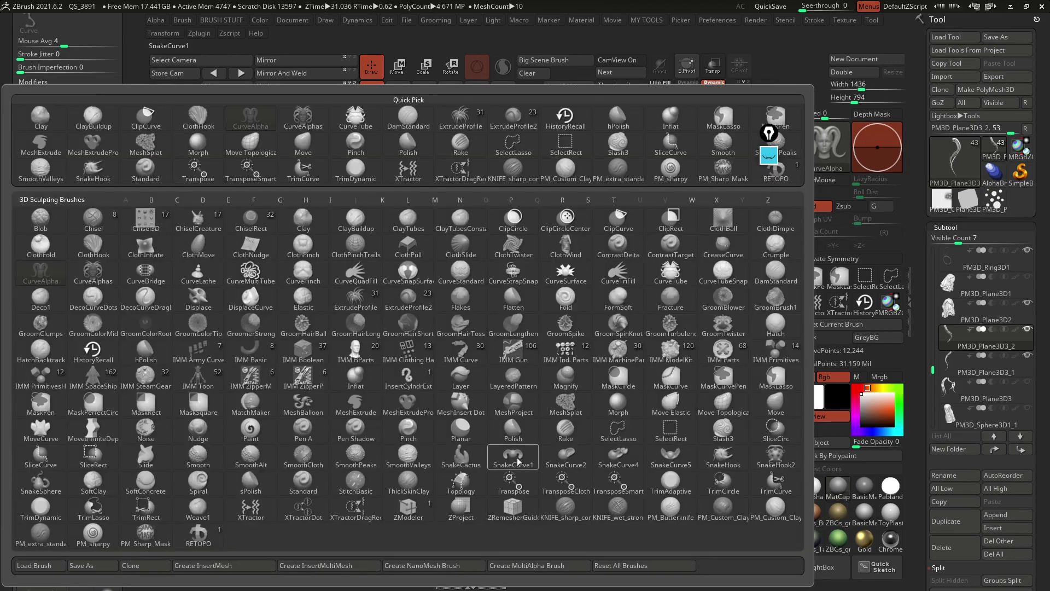
key("Escape")
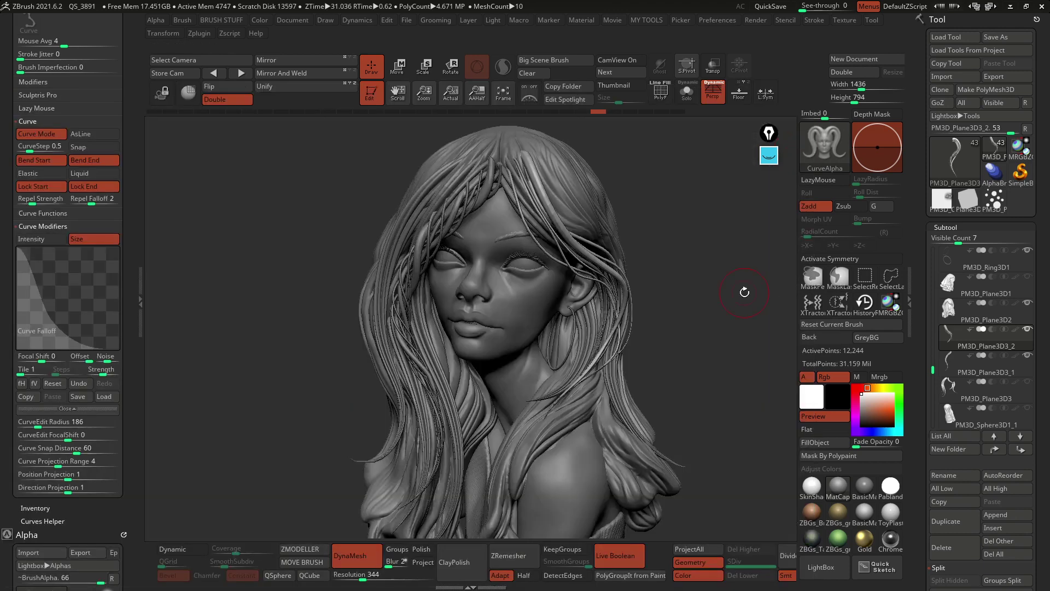